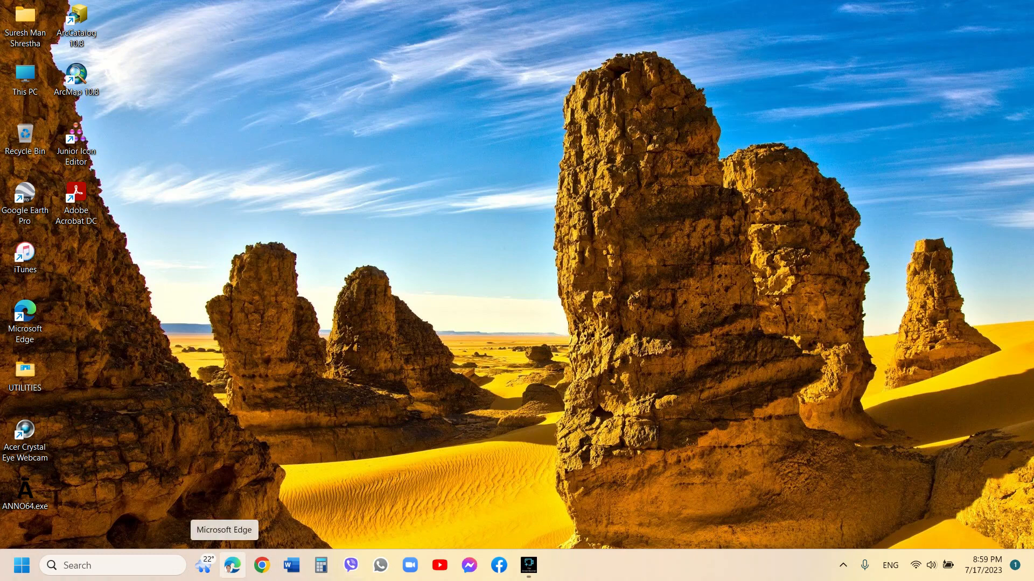
Open Edge and go to the censusnepal.cbs.gov.np ward report downloads page
left_click(232, 565)
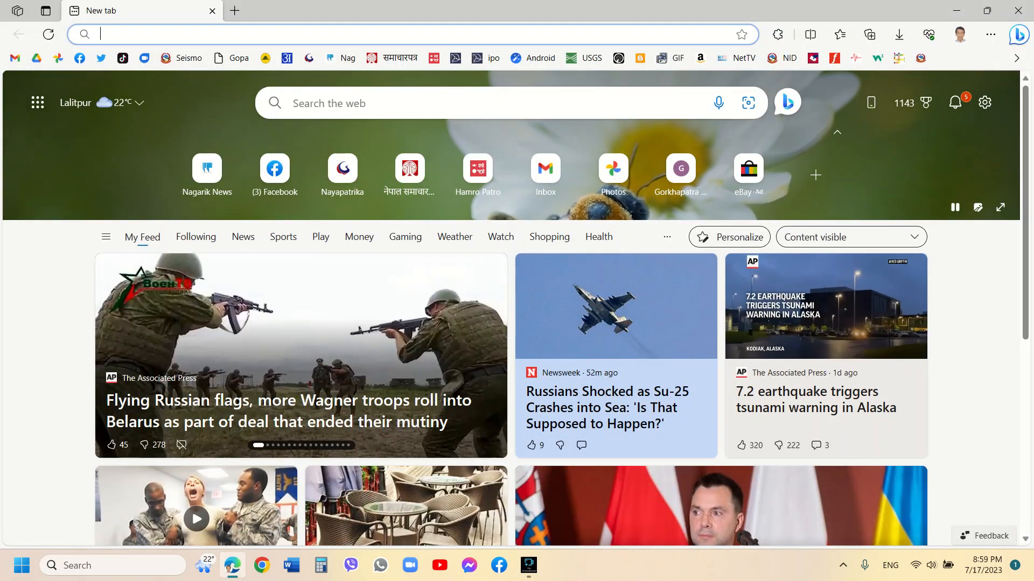
type("CENSUSNEPAL")
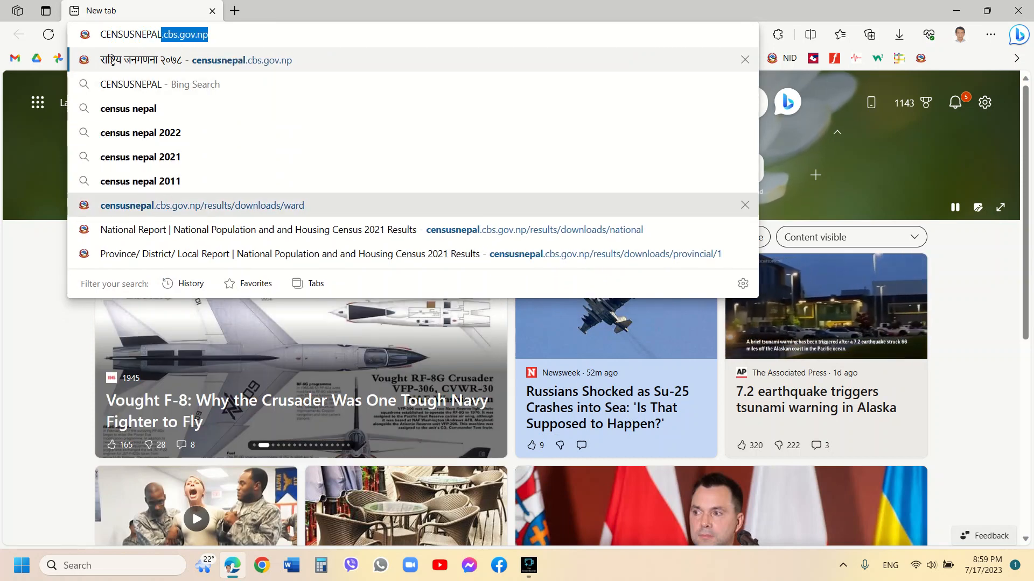
left_click(202, 205)
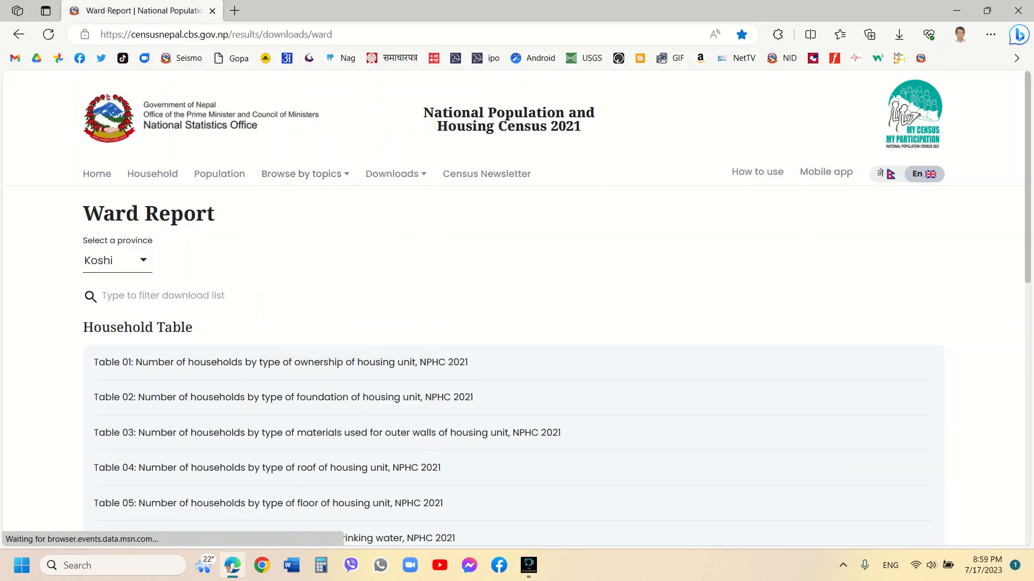
Try to open the results downloads page by trimming the address to censusnepal.cbs.gov.np/results/downloads
left_click(344, 34)
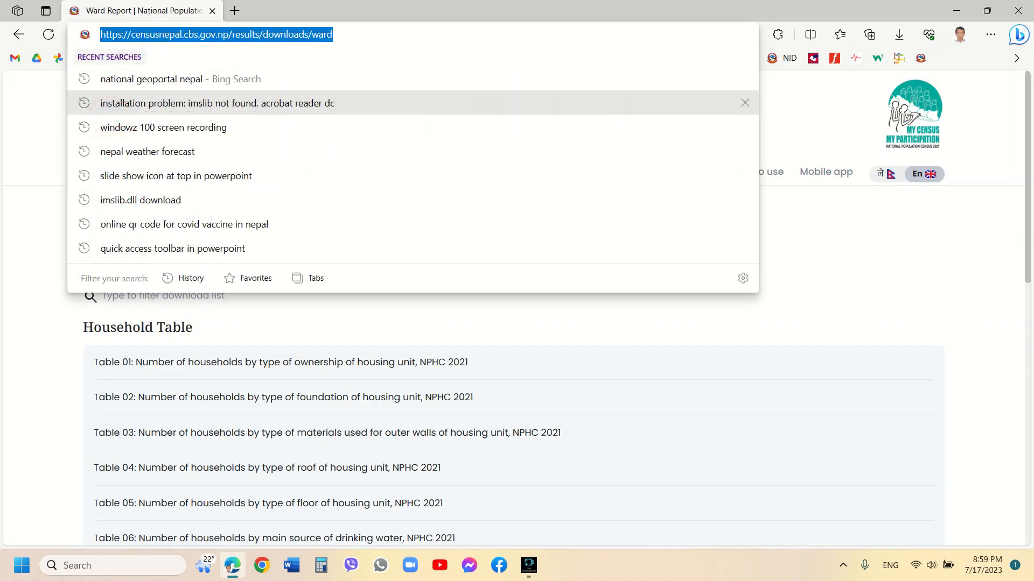
left_click(335, 34)
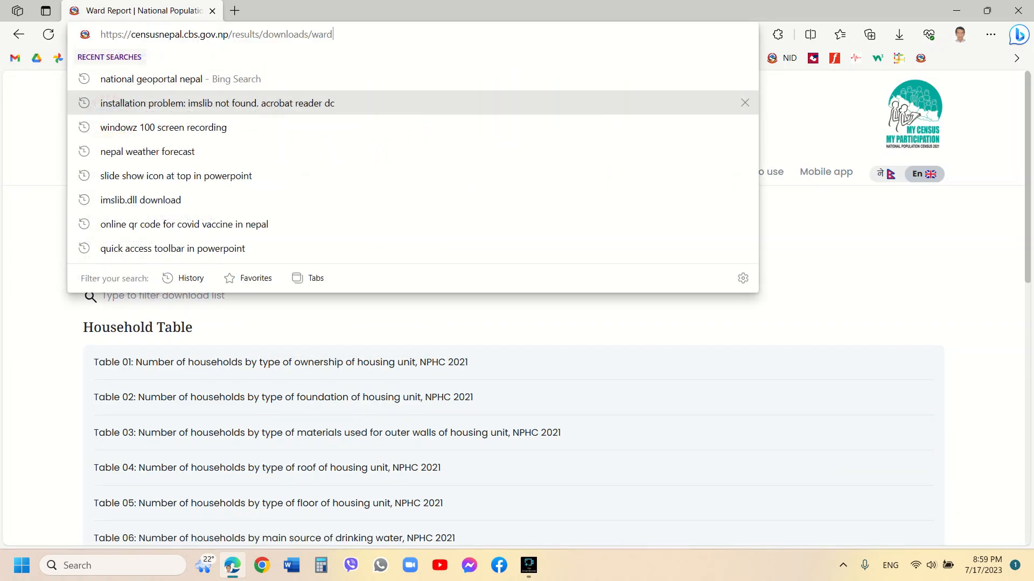
key("BackSpace")
key("BackSpace")
key("BackSpace")
key("BackSpace")
key("BackSpace")
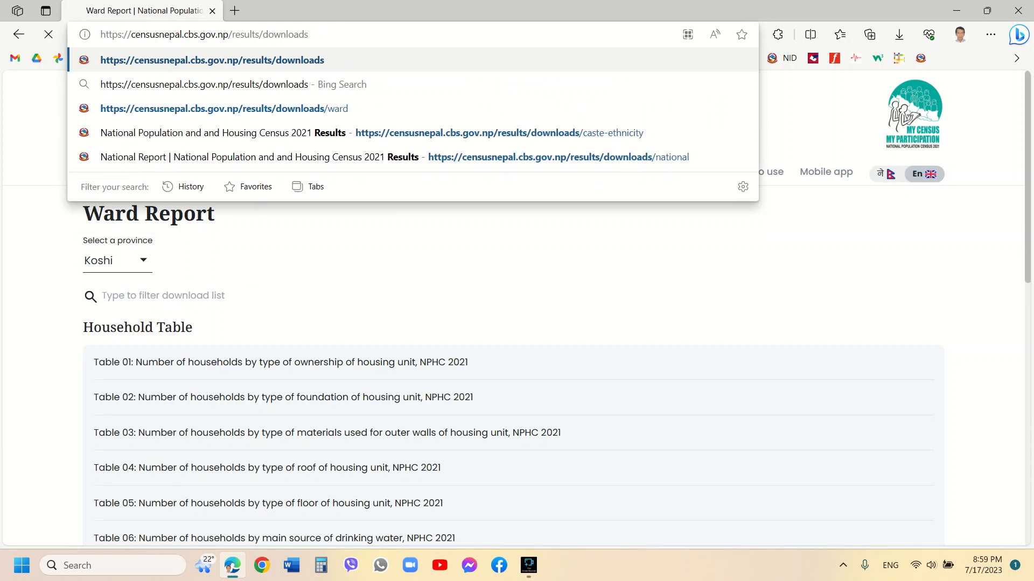
key("Return")
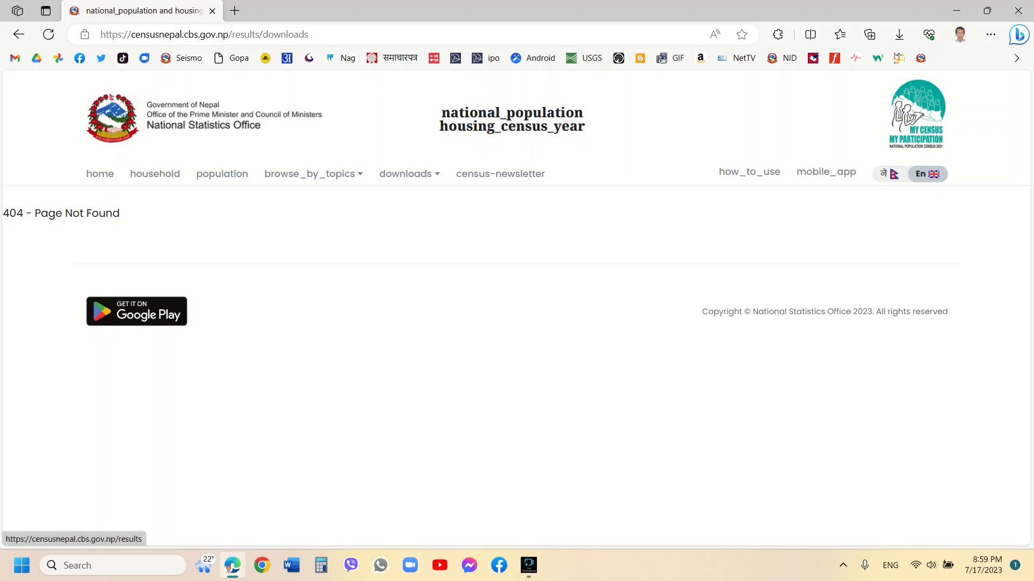
Open the Provincial/ District/ Local Report page and open Table 1's xlsx, households and population by sex, for Koshi
mouse_move(409, 174)
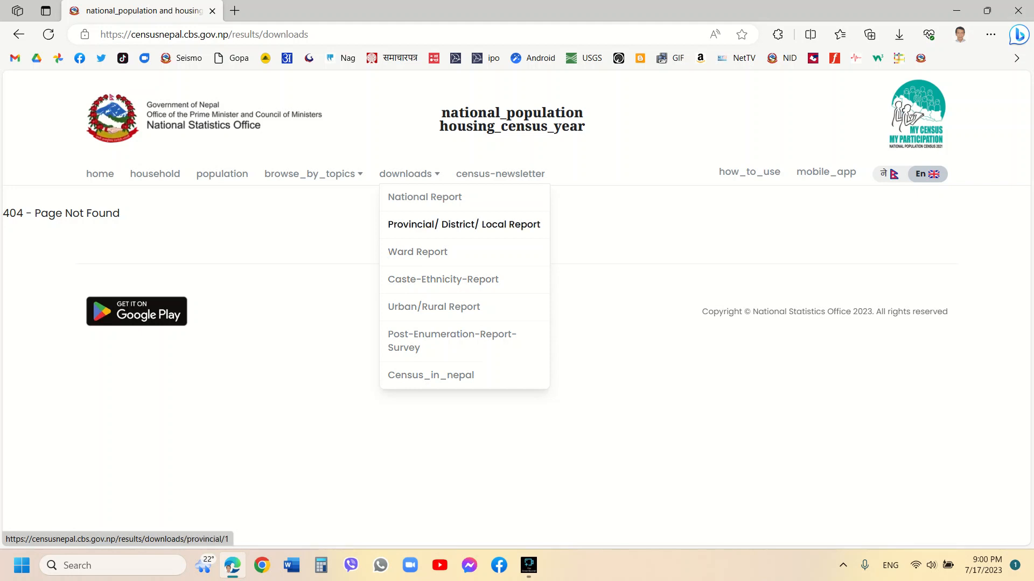
left_click(464, 224)
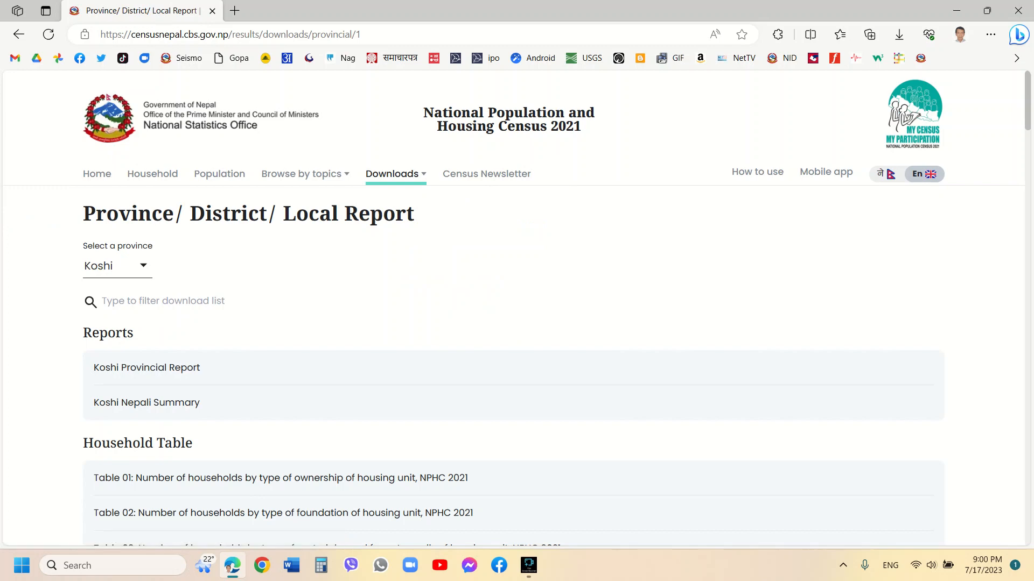
left_click(143, 265)
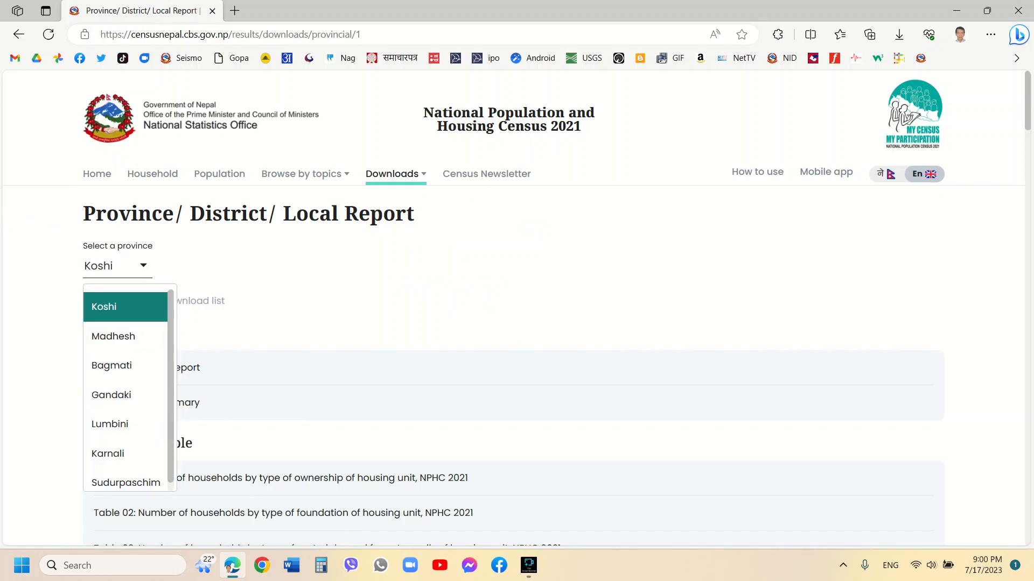
left_click(125, 454)
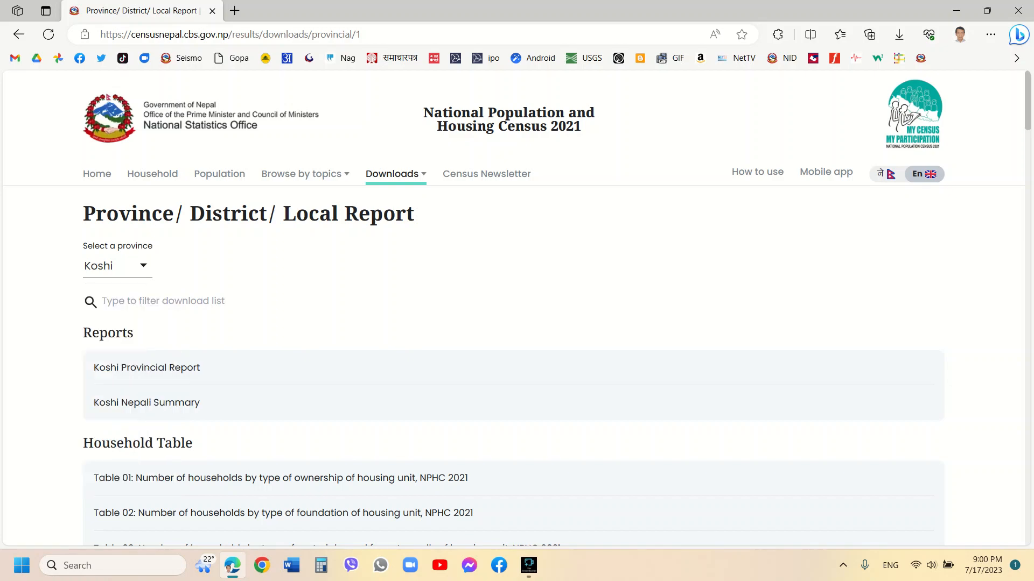
scroll(512, 309, "down", 20)
scroll(513, 308, "up", 6)
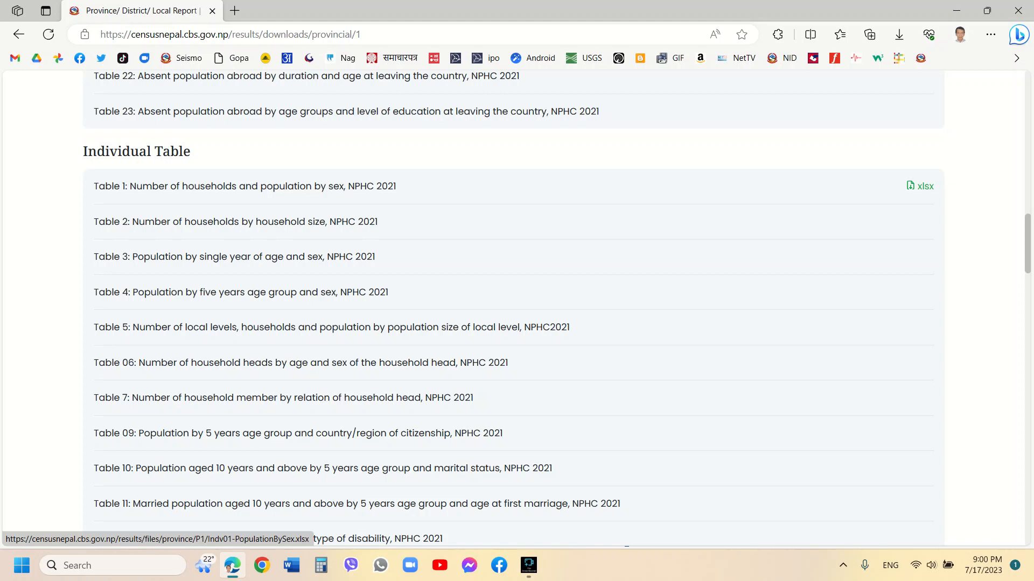
left_click(921, 186)
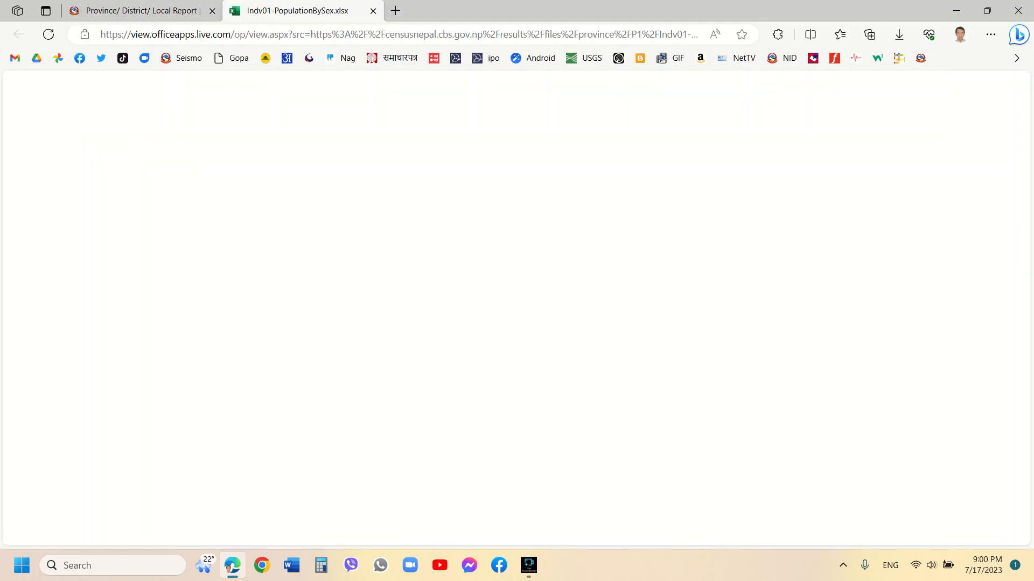
Download the Indv01-PopulationBySex.xlsx workbook from the online viewer and close the browser
scroll(524, 360, "down", 11)
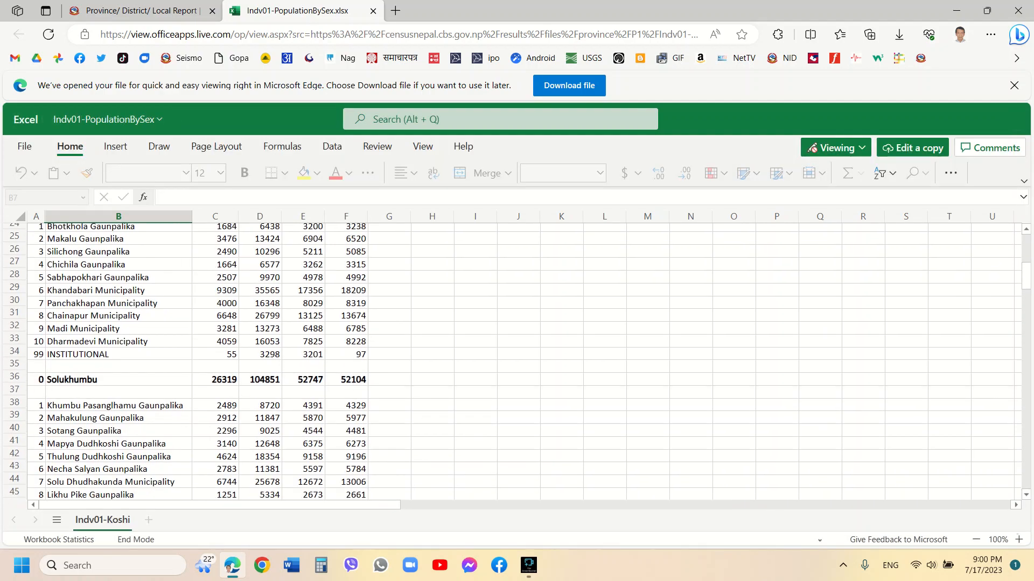
scroll(524, 360, "up", 5)
scroll(524, 361, "up", 5)
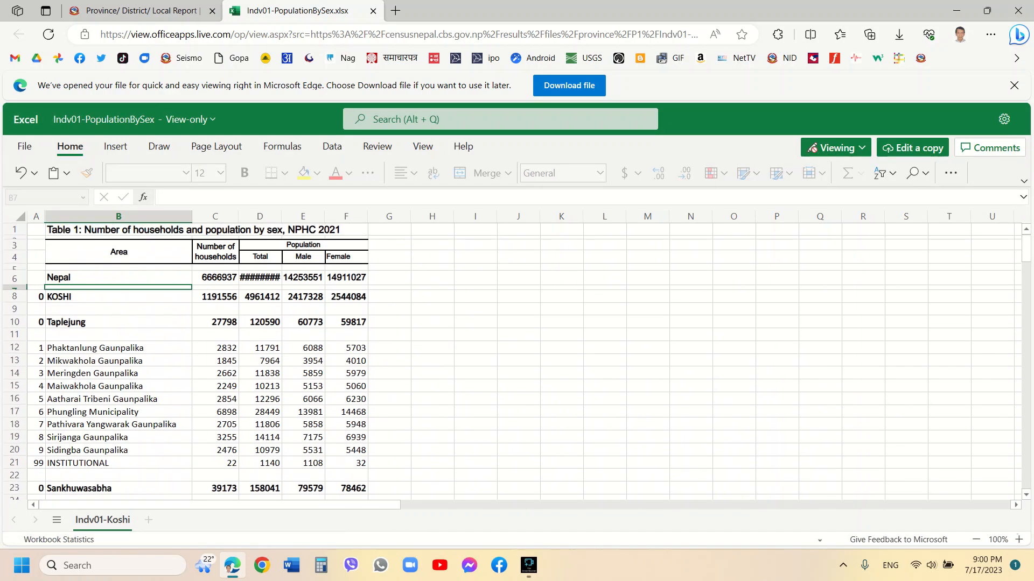
left_click(569, 85)
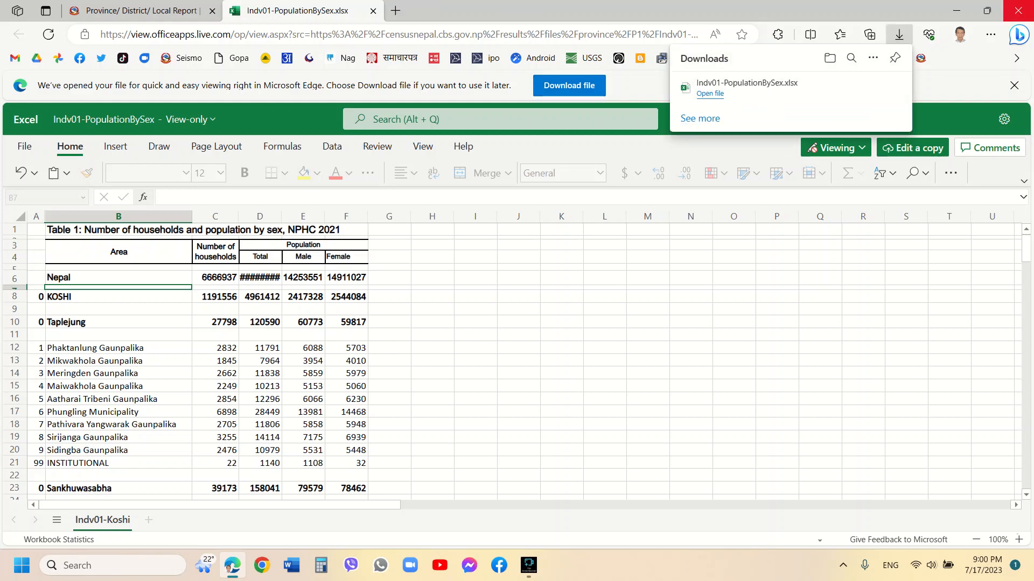
left_click(1019, 11)
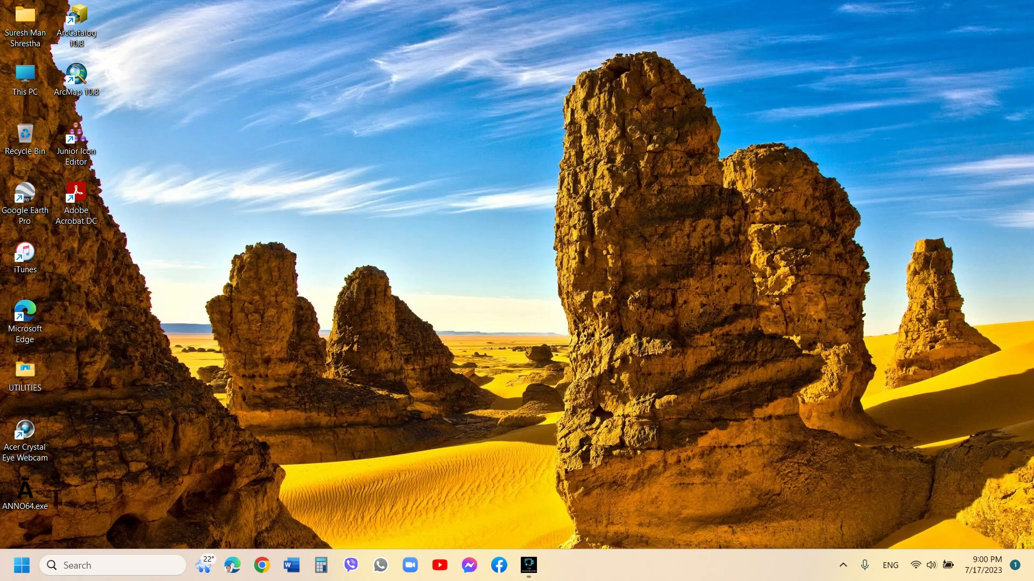
Open the downloaded Indv01-PopulationBySex.xlsx from the Downloads folder
double_click(25, 79)
left_click(631, 196)
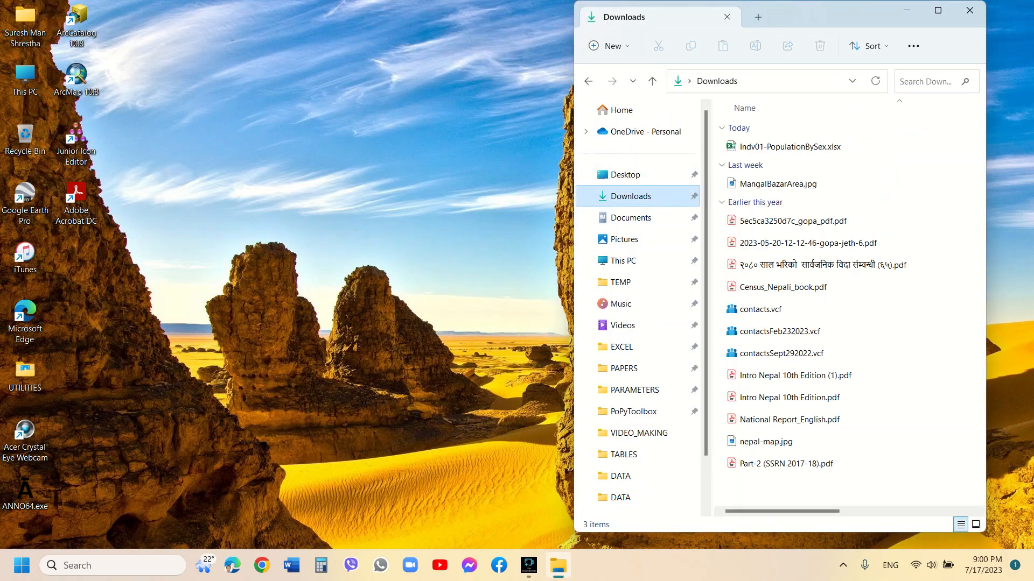
left_click(790, 146)
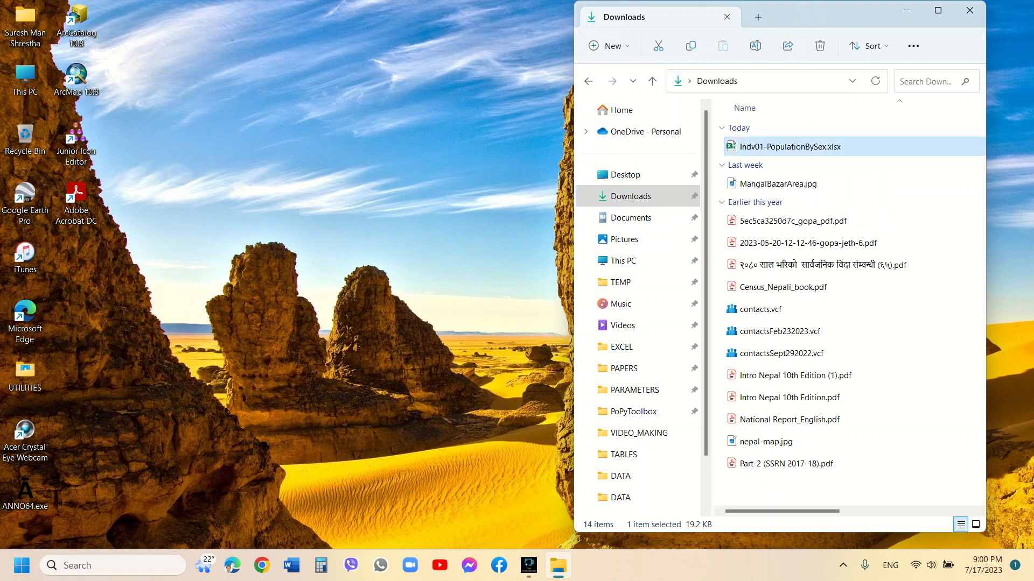
key("Return")
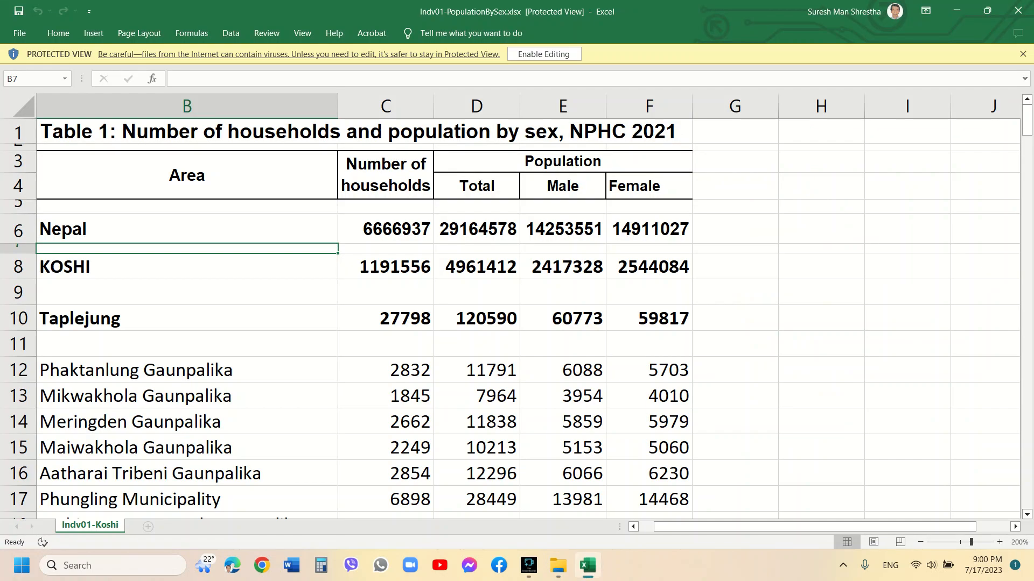
Enable editing of the workbook and set the sheet zoom to 100%
left_click(544, 54)
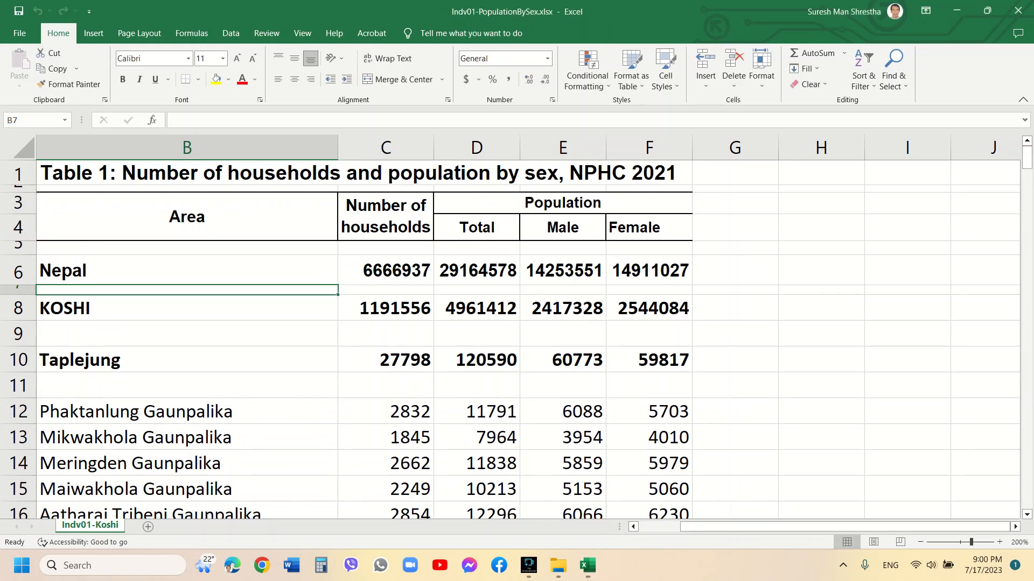
left_click(302, 33)
left_click(310, 67)
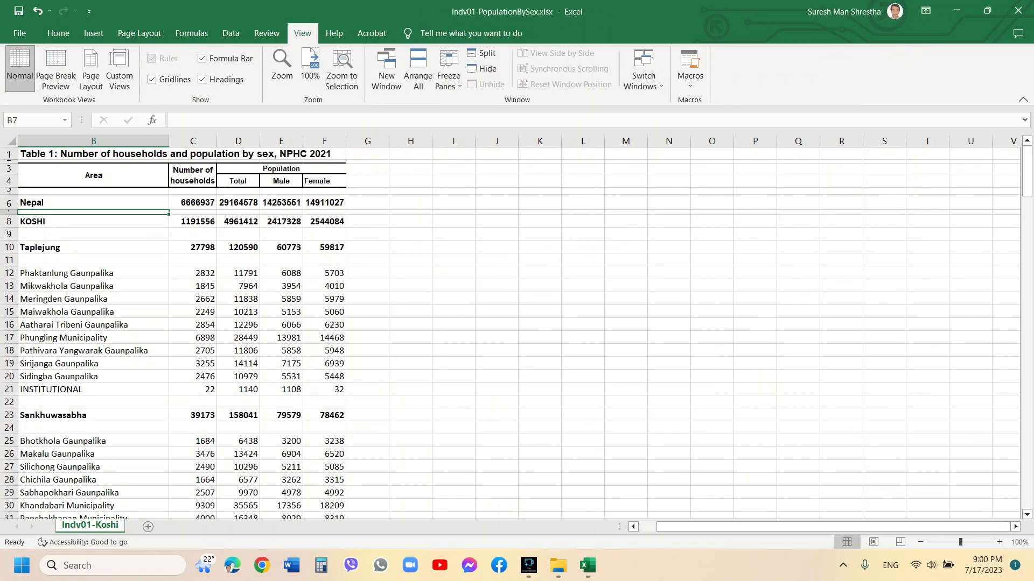
left_click(93, 142)
key("ctrl+Home")
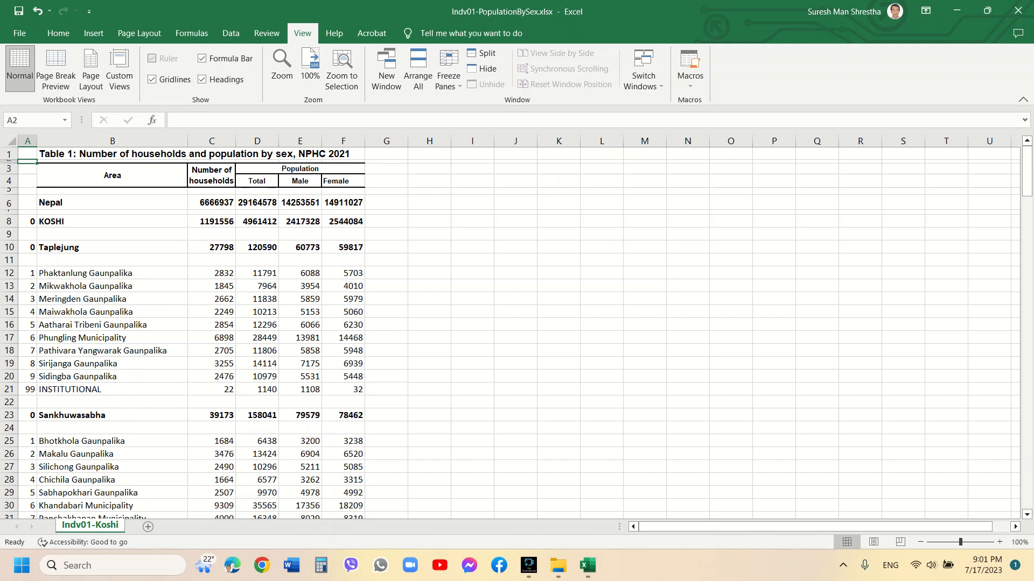
Enter column headers THH, TPOP, MPOP and FPOP in row 9 above the household and population columns
left_click(211, 234)
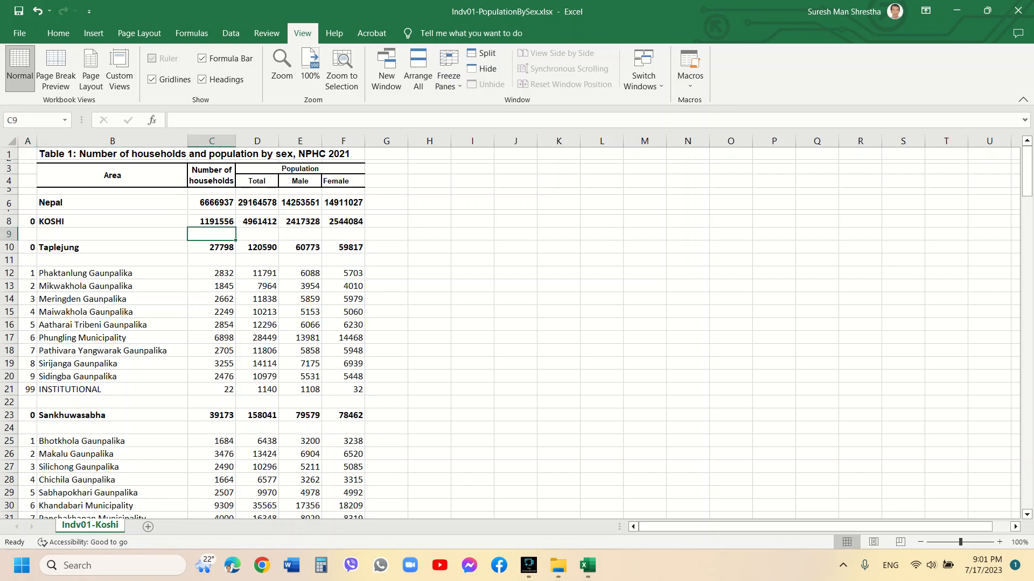
type("THH")
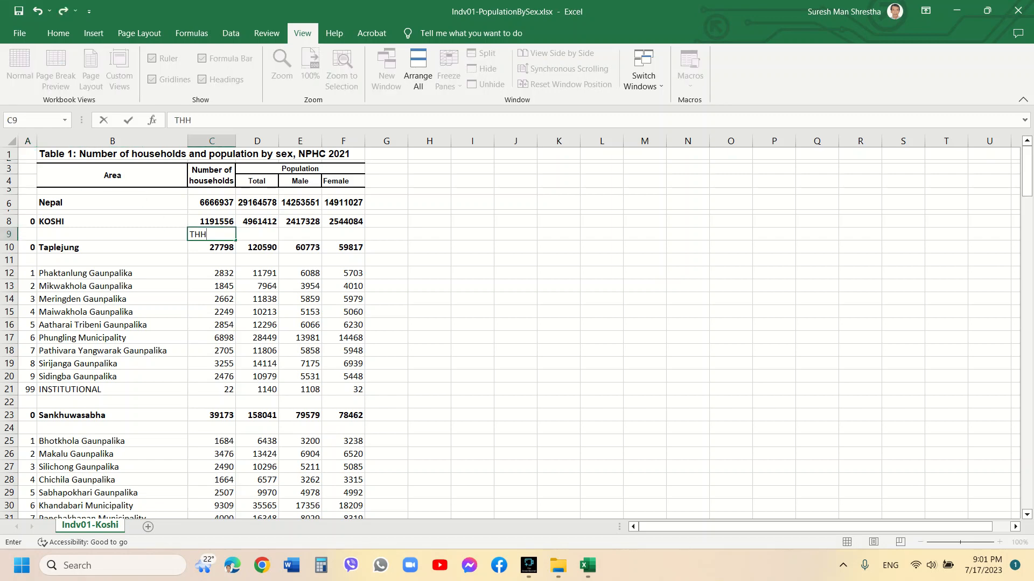
key("Tab")
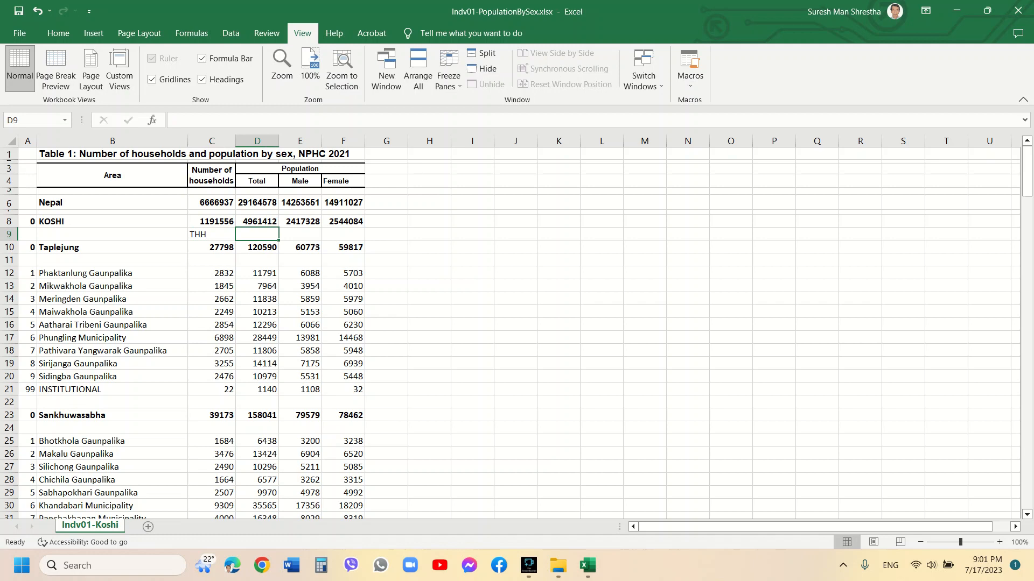
type("TPOP")
key("Tab")
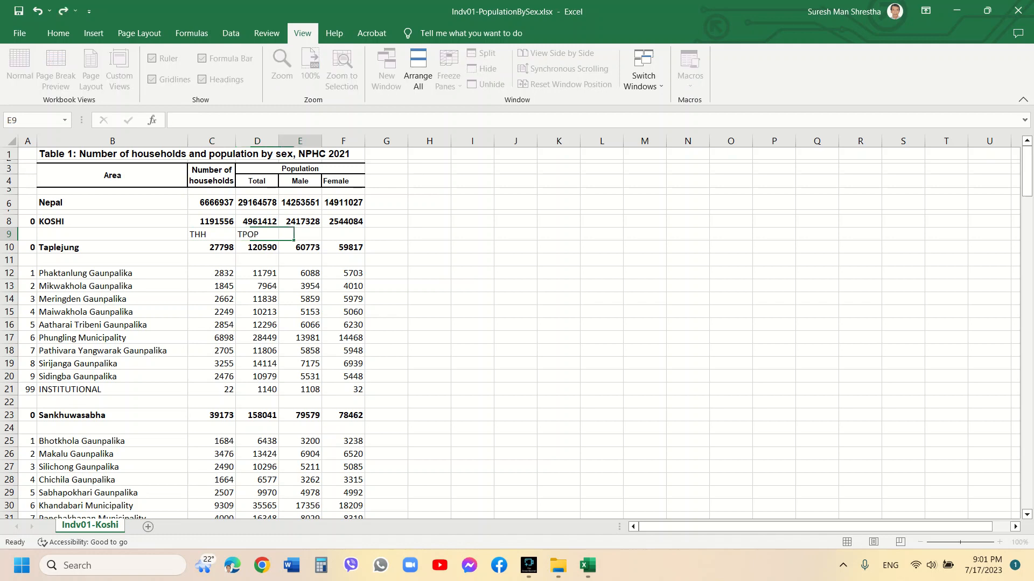
type("MPOP")
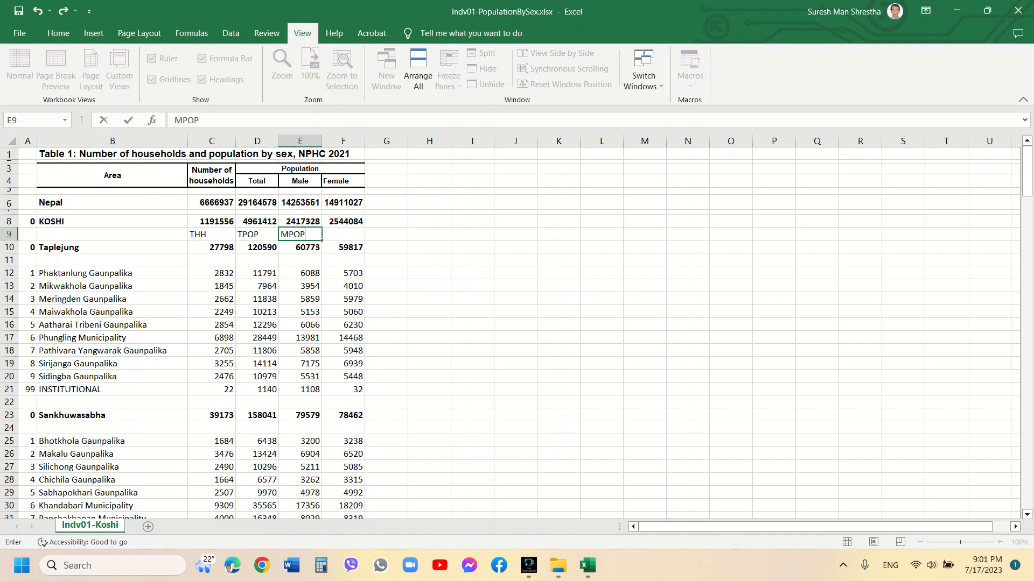
key("Tab")
type("FPOP")
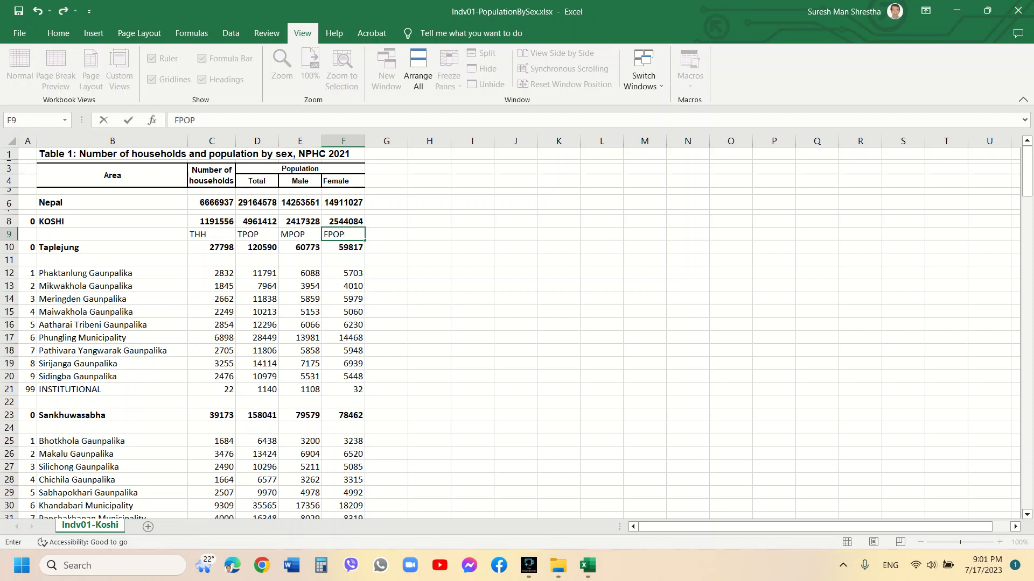
left_click(258, 299)
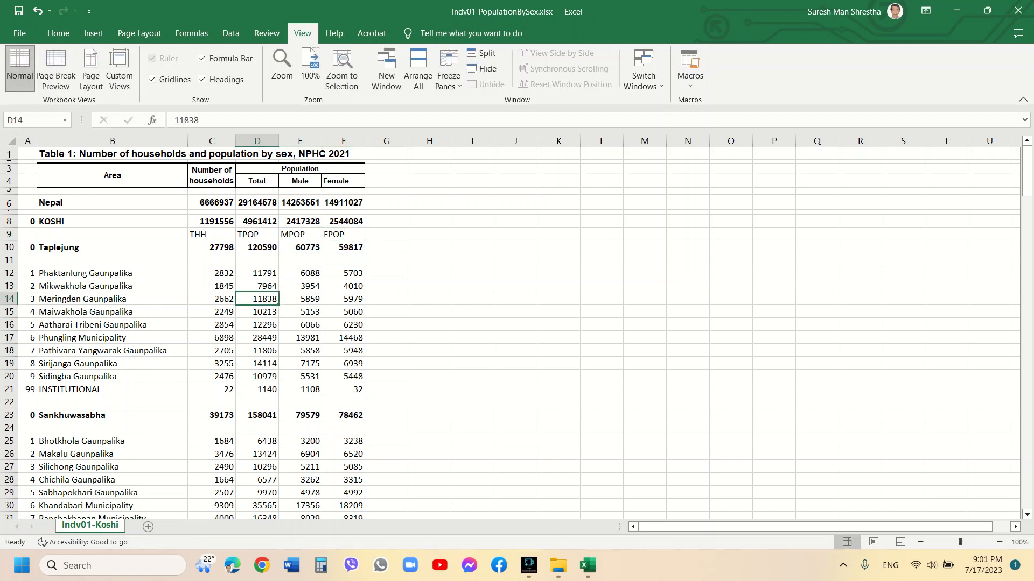
Delete rows 1 through 8 so the new header row becomes the first row
left_click(9, 221)
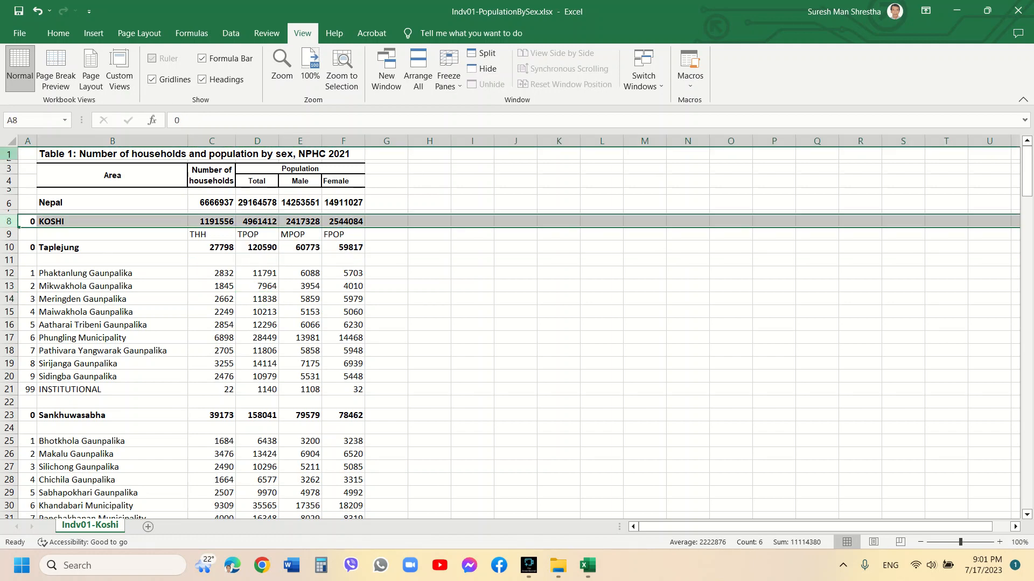
left_click_drag(9, 221, 9, 155)
right_click(10, 155)
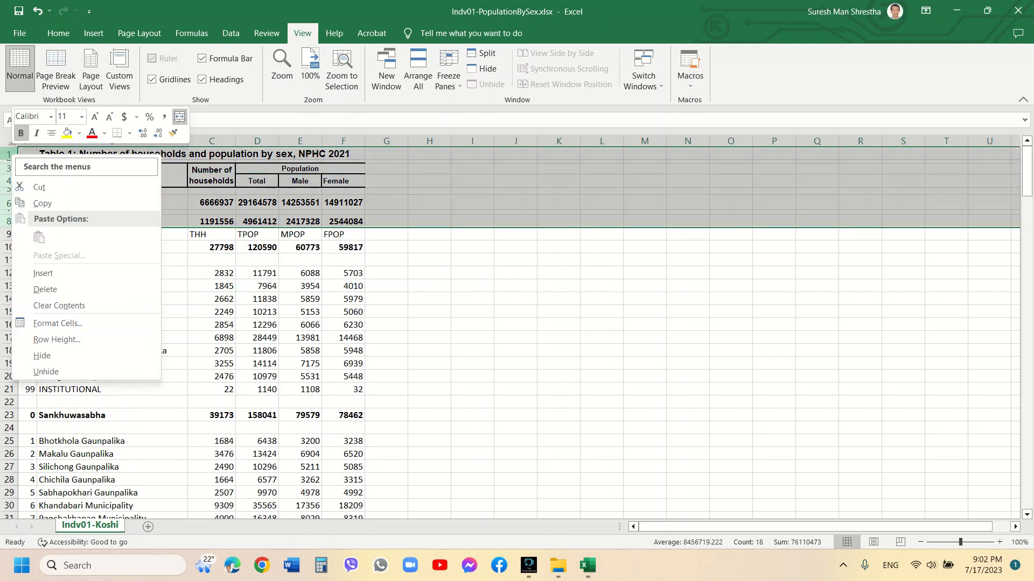
left_click(45, 289)
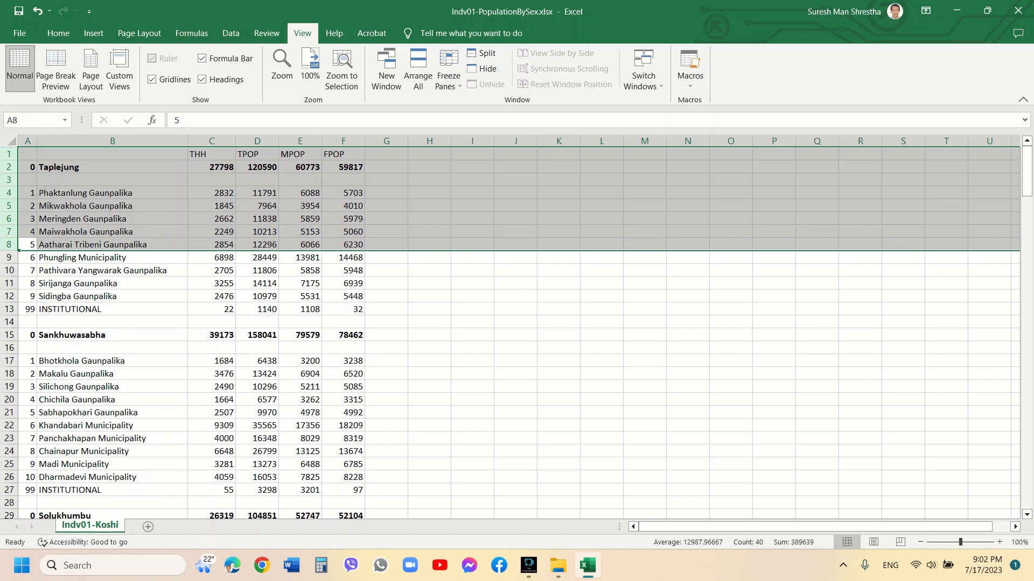
Enter LLNAME as the header of the local-level name column
left_click(112, 154)
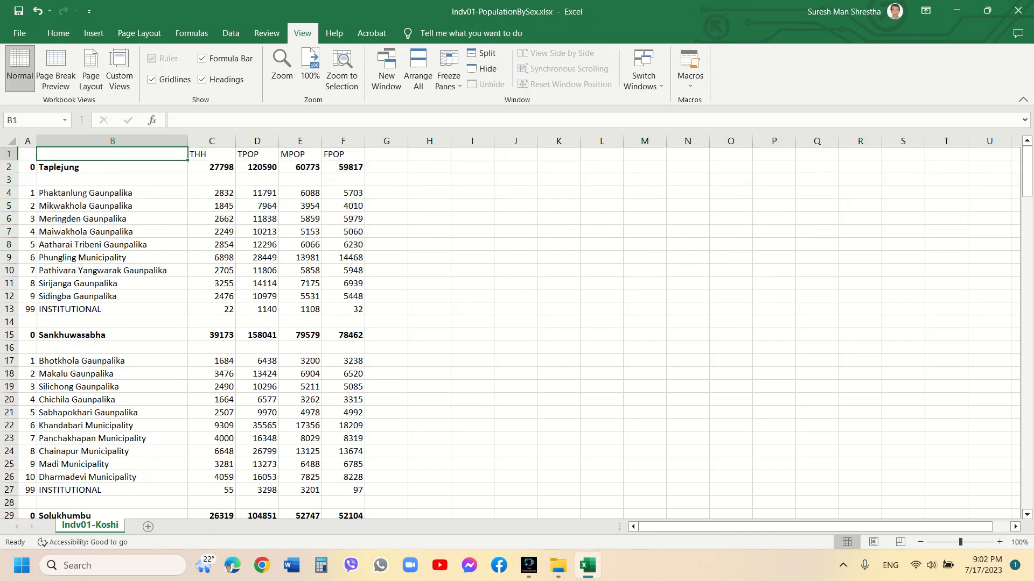
type("LLNAME")
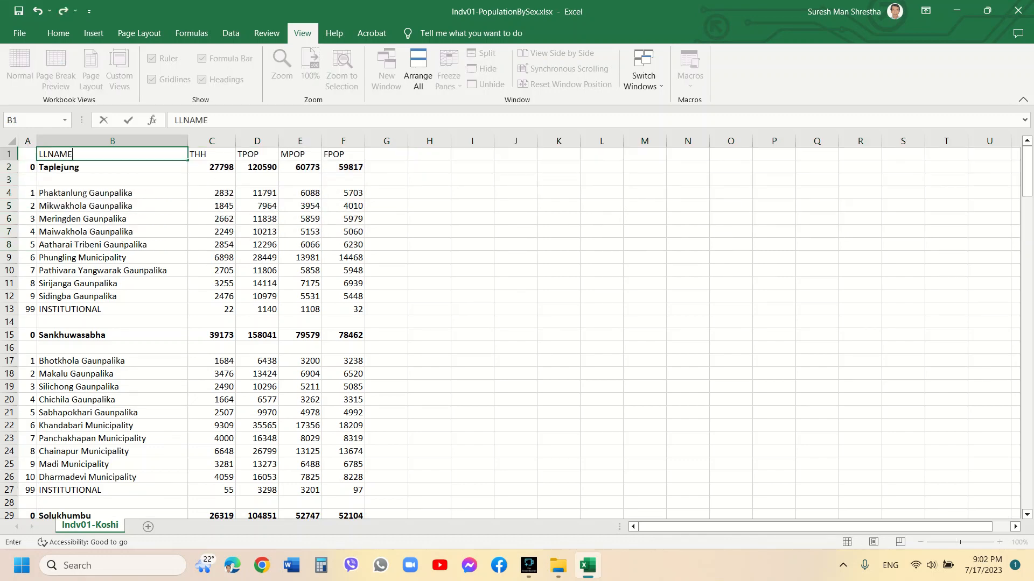
left_click(113, 232)
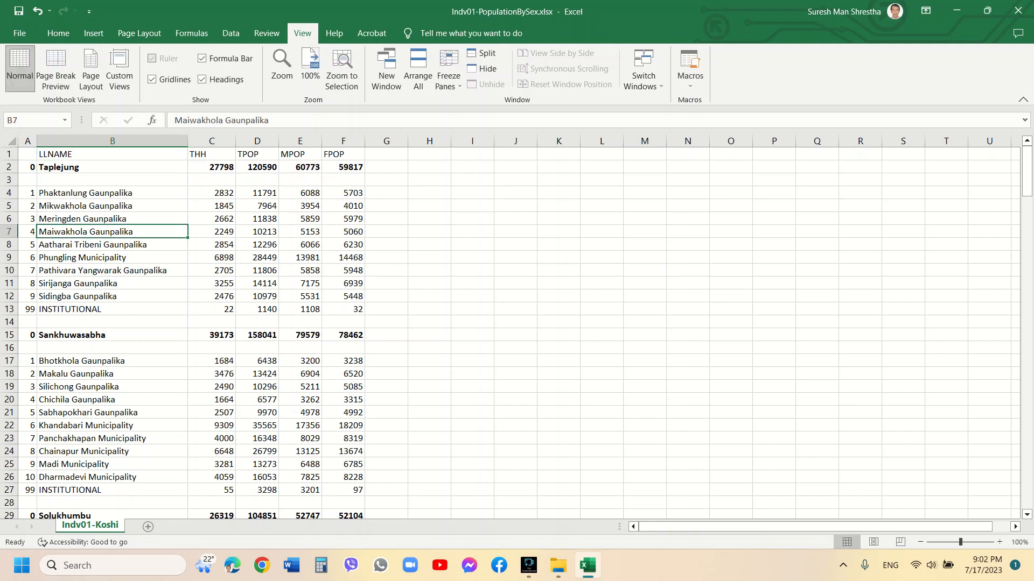
Enter N as the header of the serial-number column in A1
key("Up")
key("Up")
key("Up")
key("Up")
key("Up")
key("Up")
key("Left")
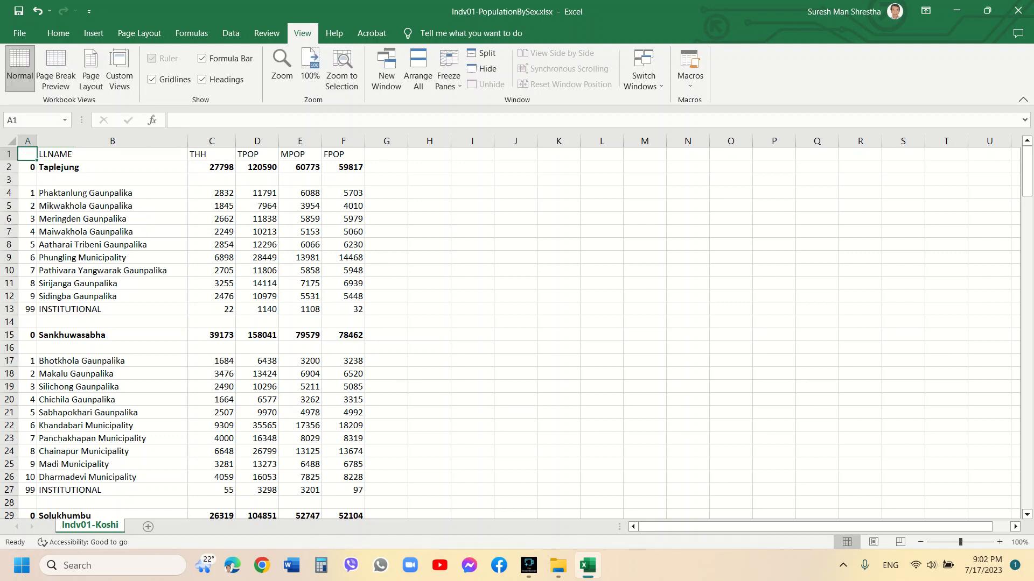
type("N")
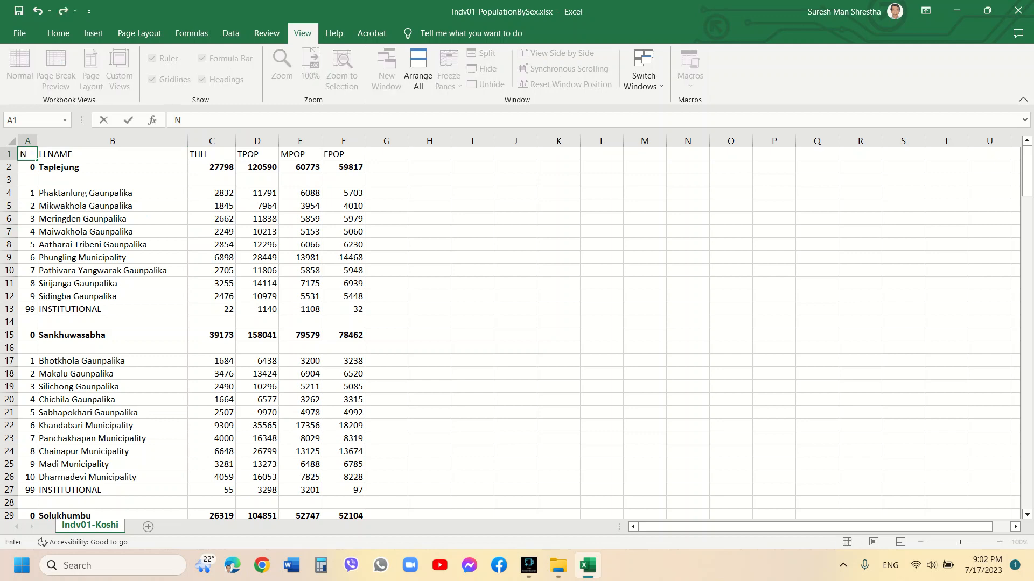
key("Return")
Insert a new blank column before the N column
left_click(27, 141)
right_click(27, 142)
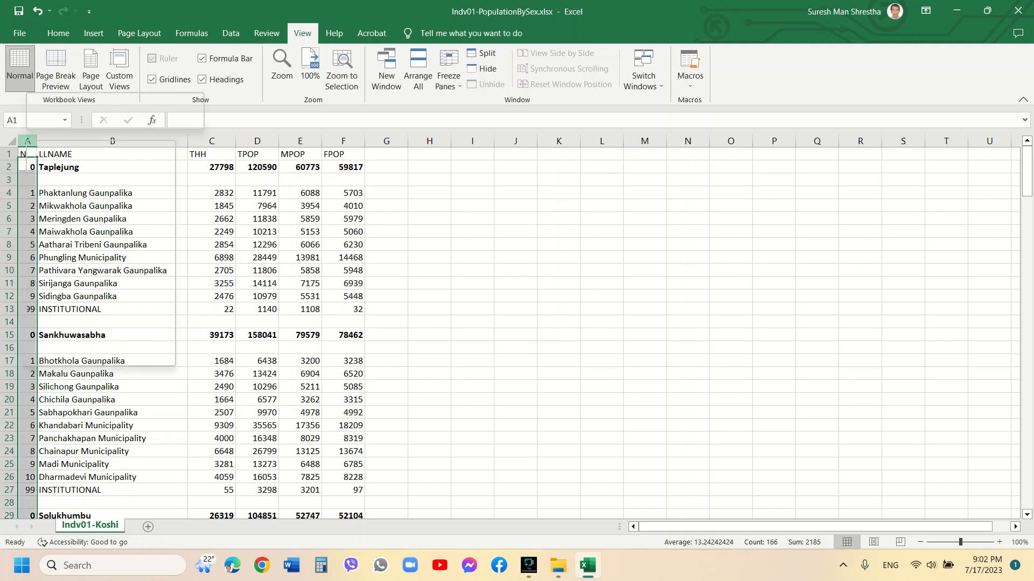
left_click(53, 259)
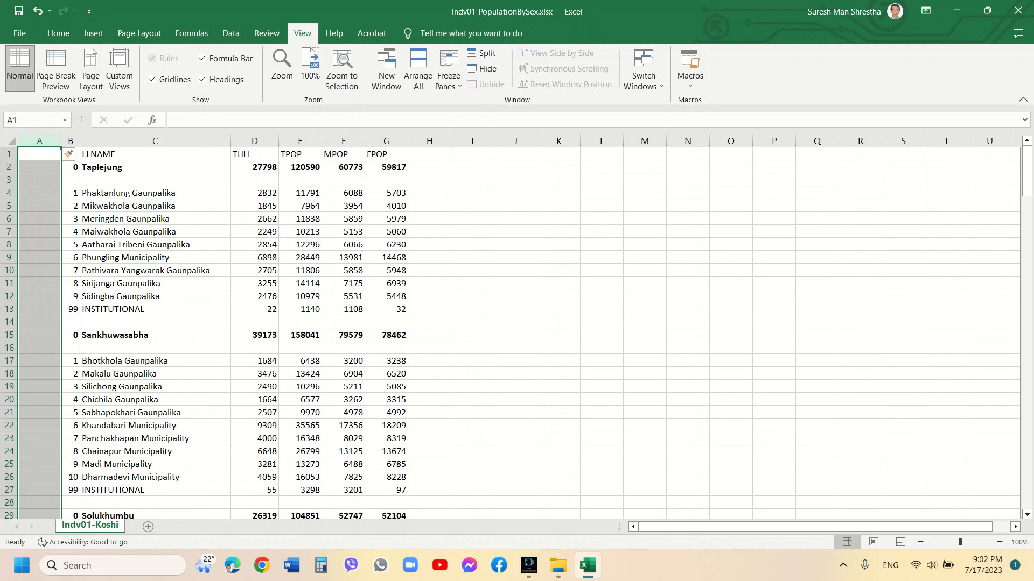
Enter DISTRICT as the header of the new first column
left_click(39, 154)
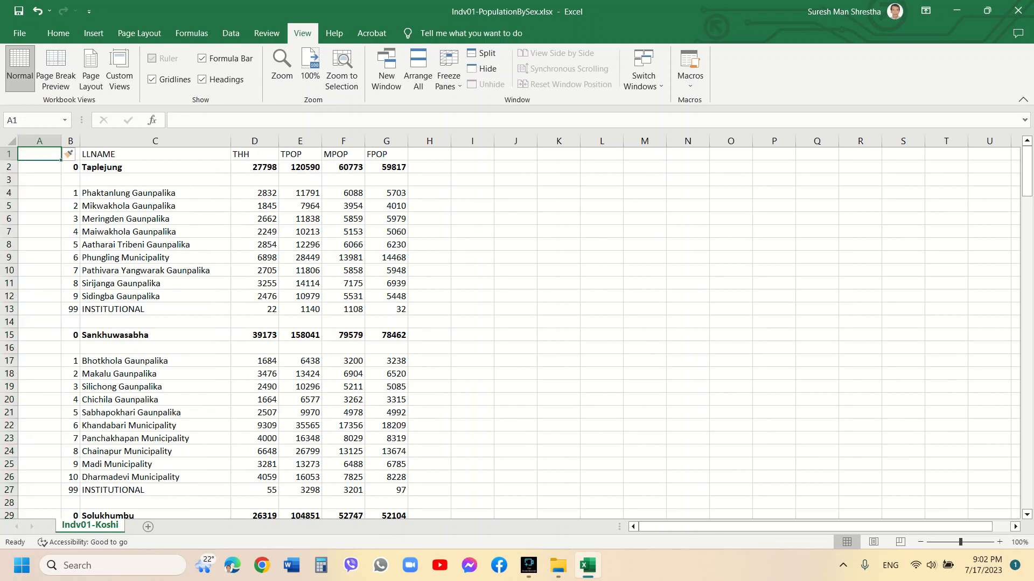
type("DISTRICT")
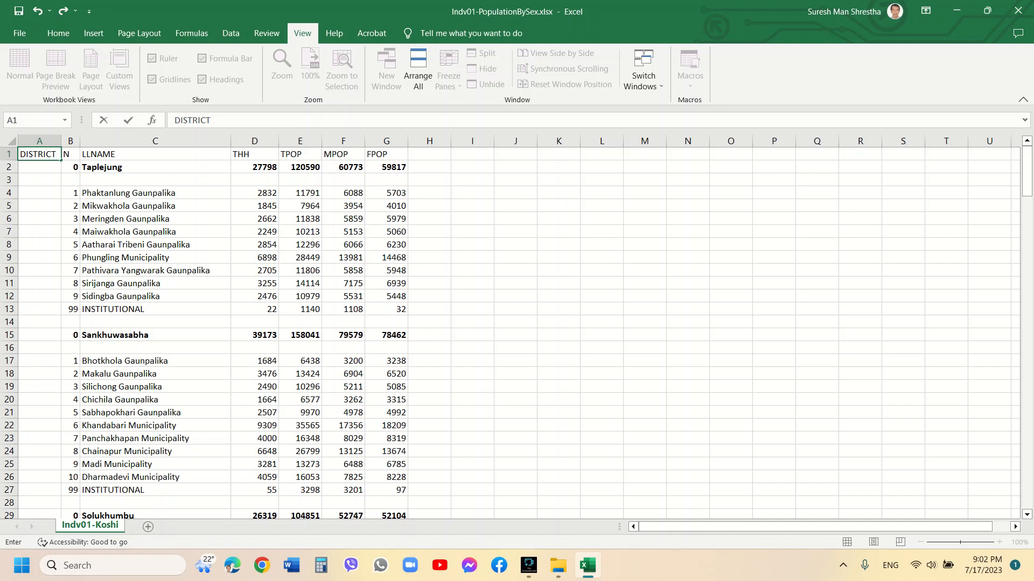
left_click(39, 348)
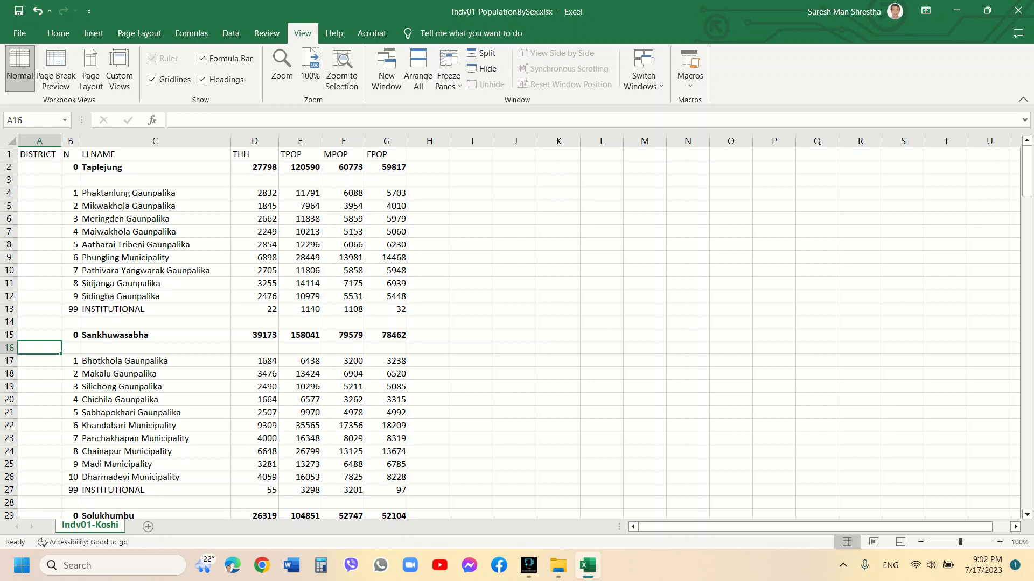
Select the blank cells in the N column with Go To Special and delete their entire rows
left_click(70, 140)
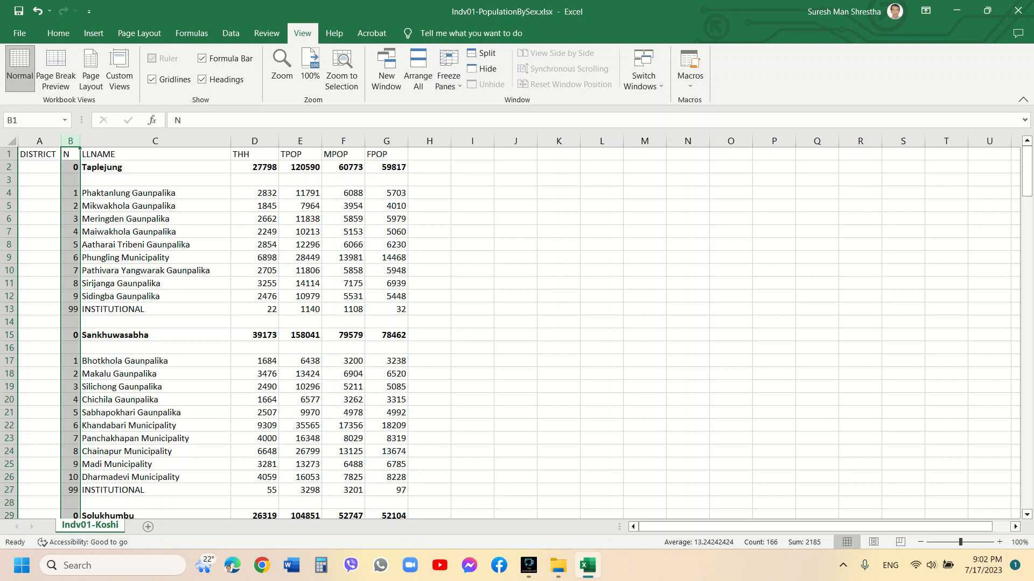
key("ctrl+g")
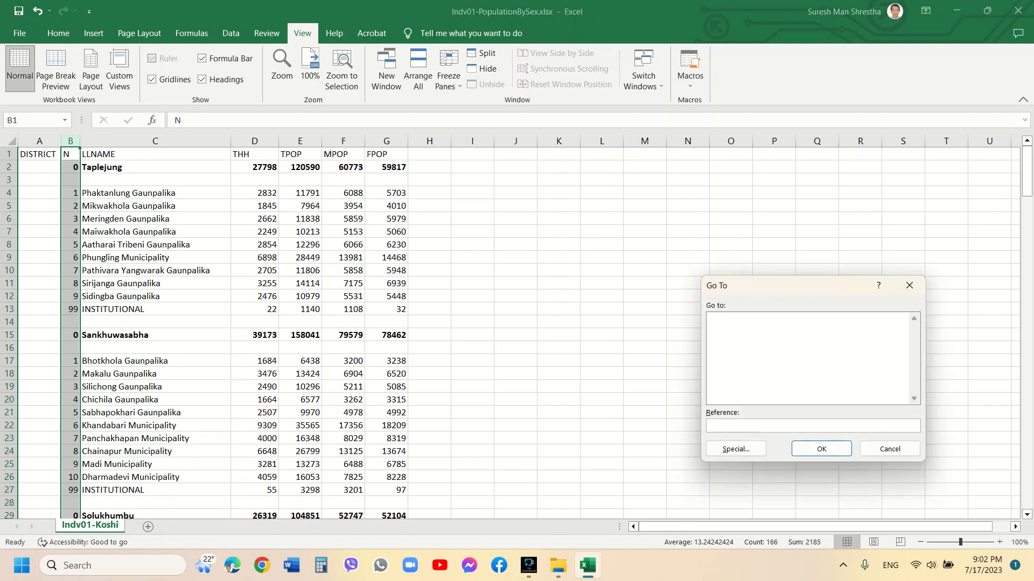
key("alt+s")
key("alt+k")
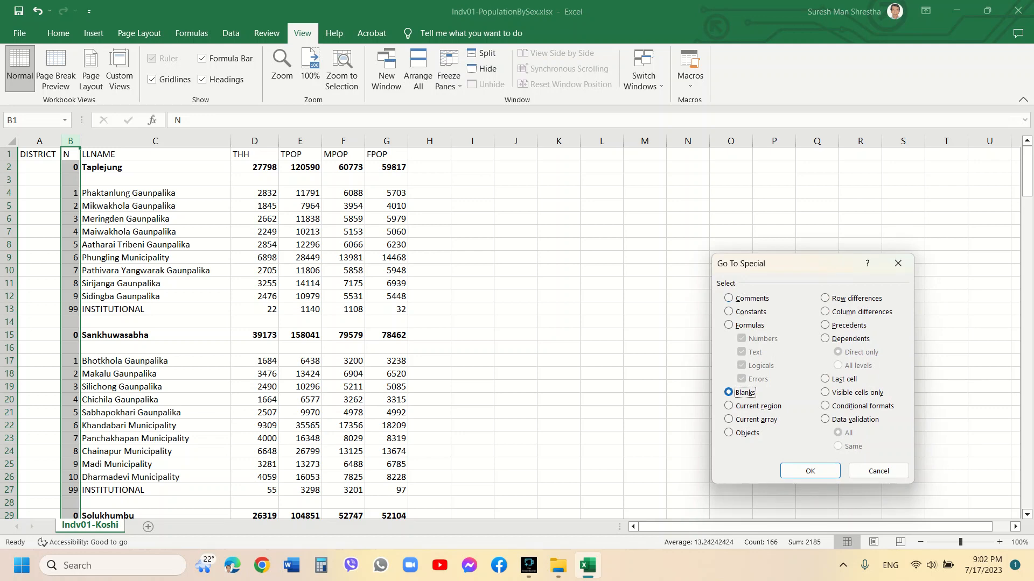
key("Tab")
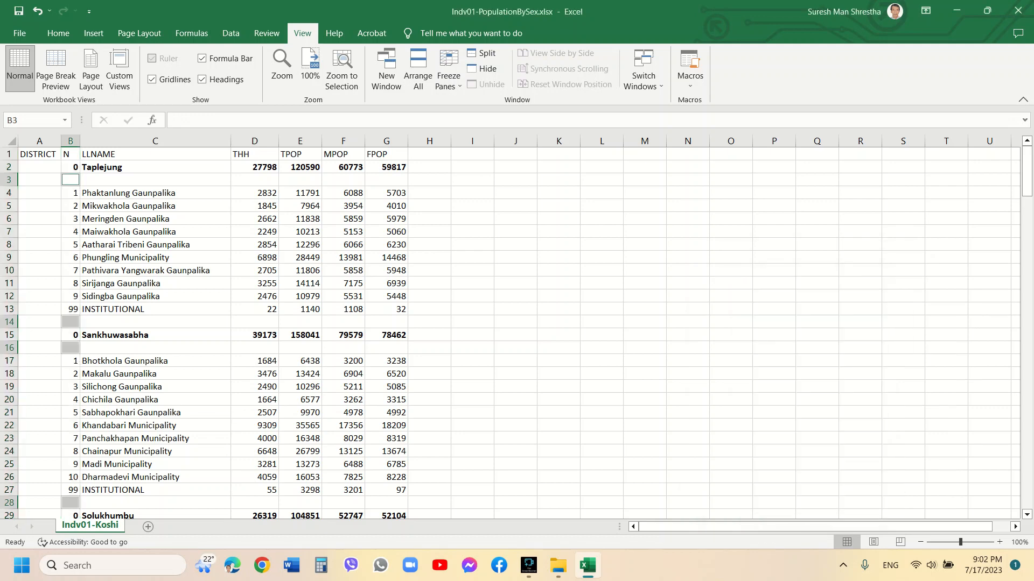
right_click(71, 348)
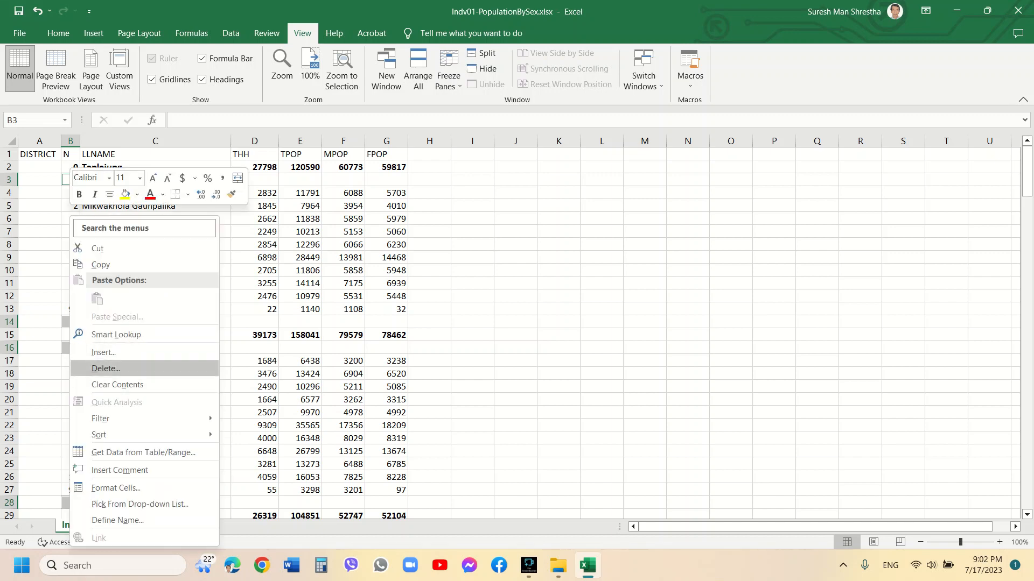
left_click(108, 368)
left_click(75, 395)
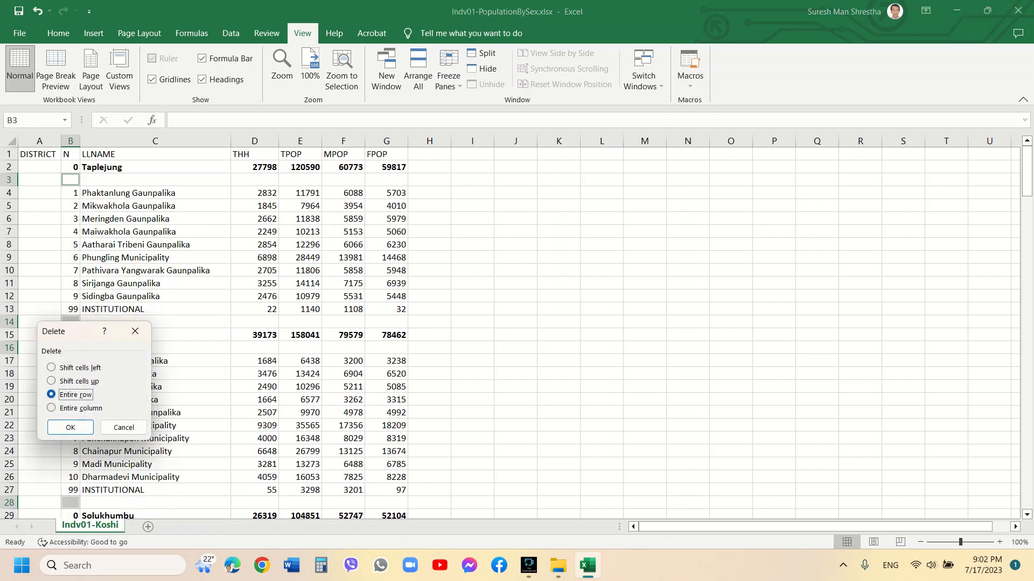
left_click(70, 427)
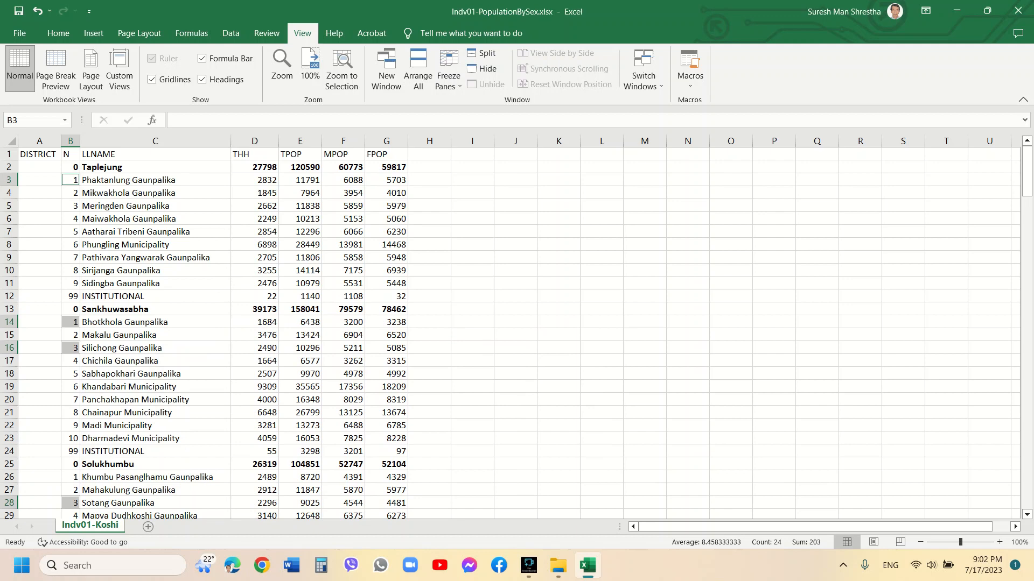
left_click(39, 309)
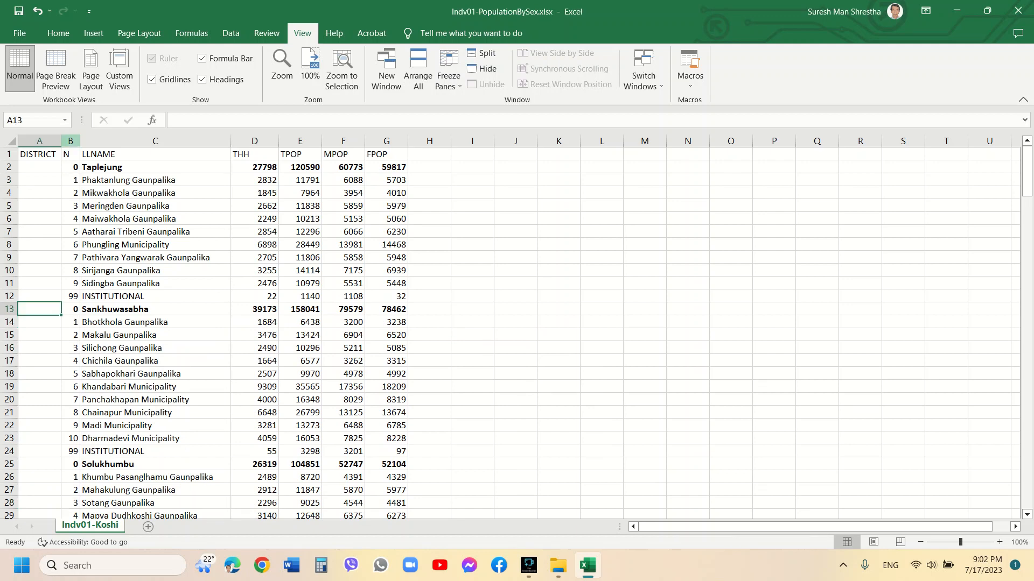
Find all cells in the N column exactly matching 99, searching by columns, and delete their entire rows
left_click(71, 141)
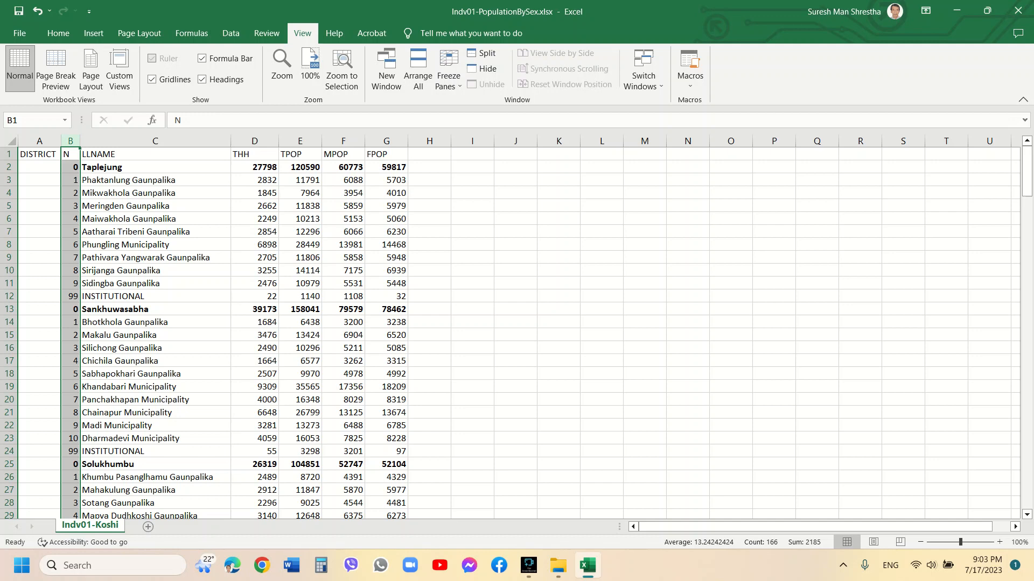
left_click(58, 33)
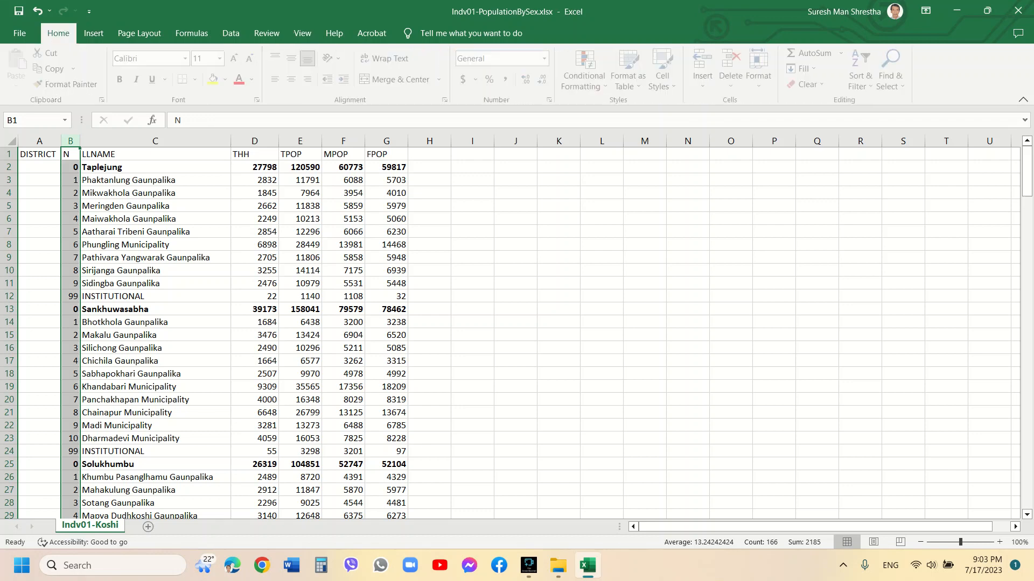
left_click(894, 70)
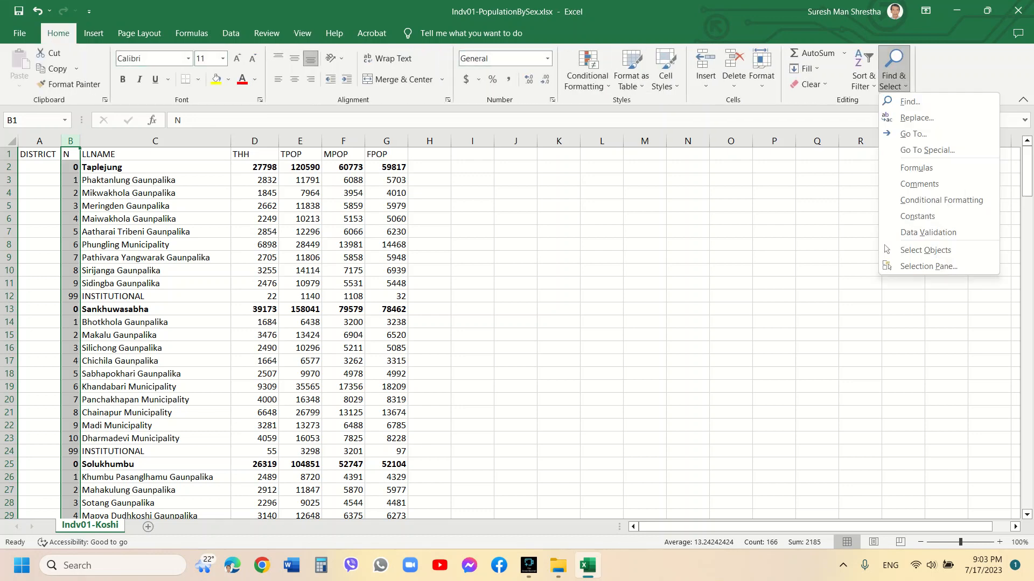
left_click(910, 101)
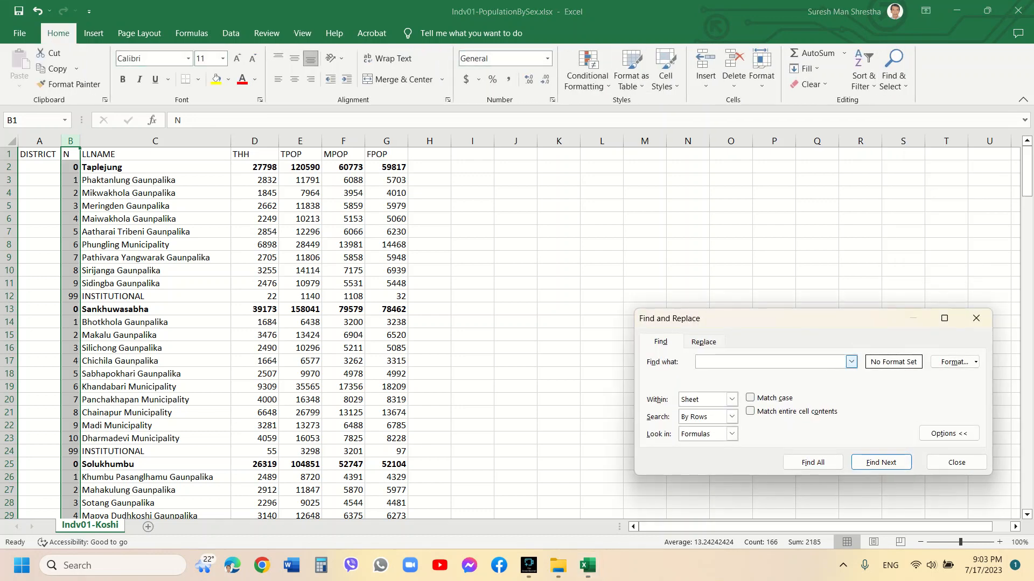
type("99")
left_click(732, 417)
left_click(707, 438)
left_click(750, 411)
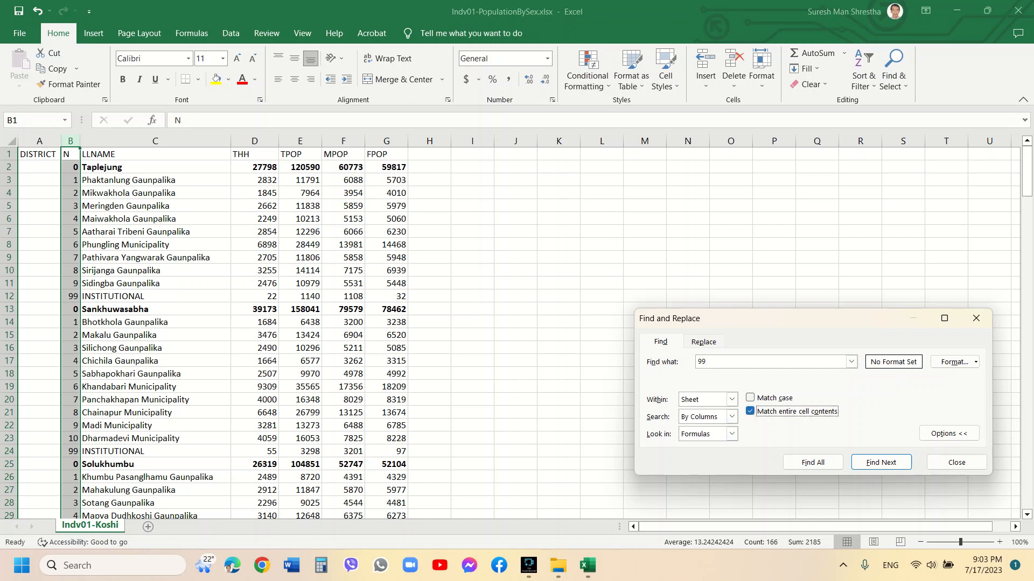
left_click(812, 463)
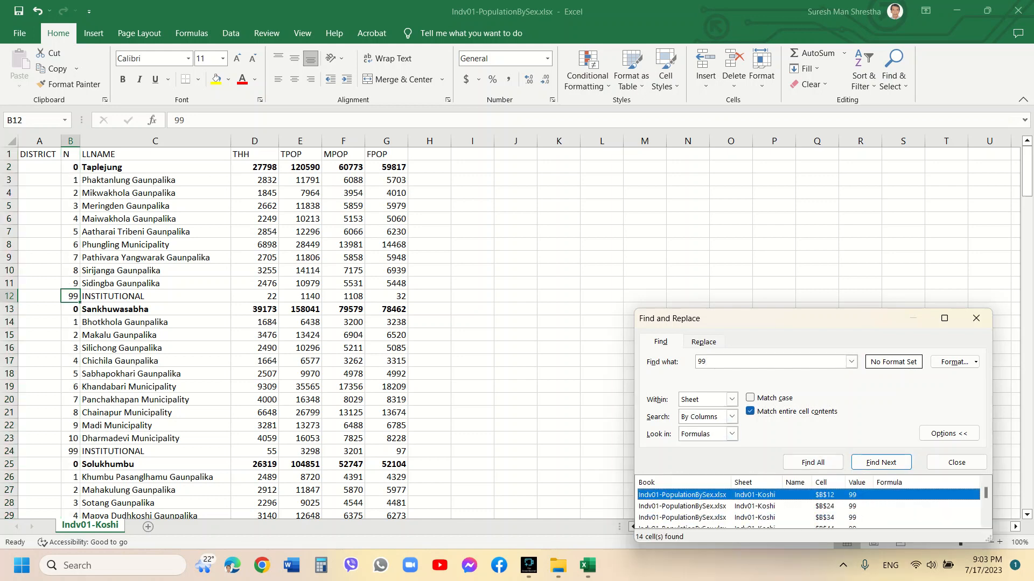
key("ctrl+a")
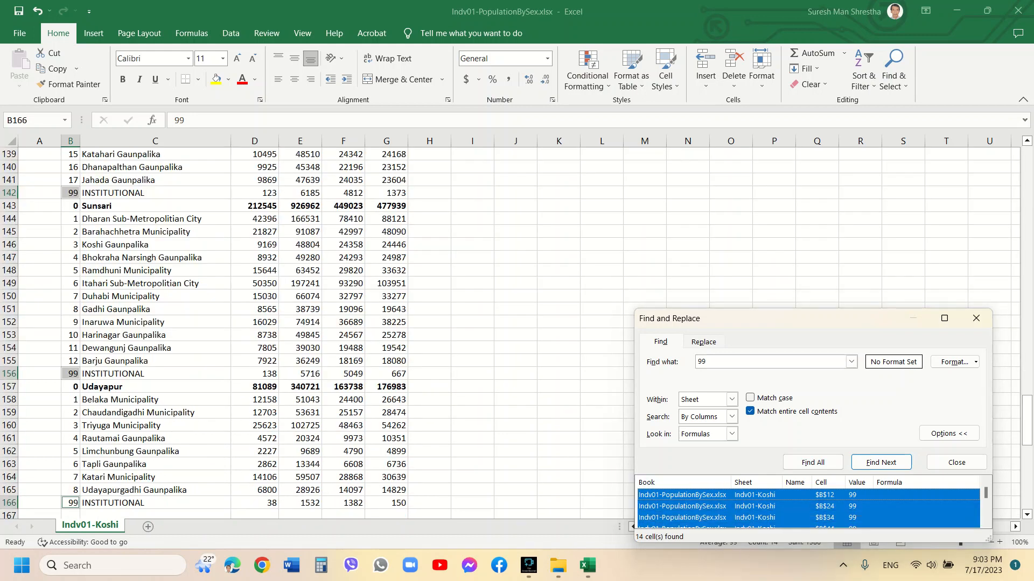
right_click(76, 192)
left_click(113, 344)
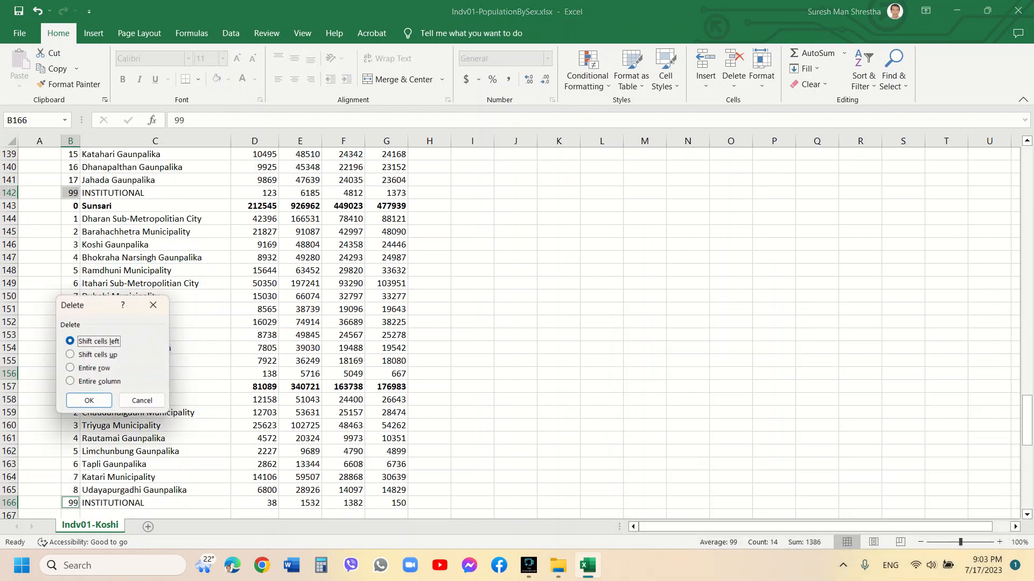
left_click(70, 368)
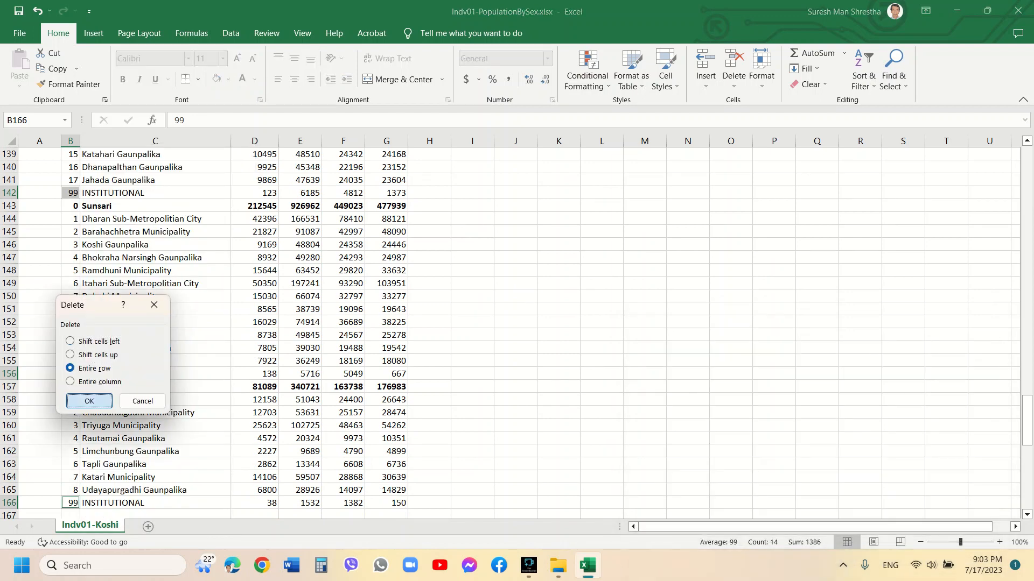
left_click(90, 402)
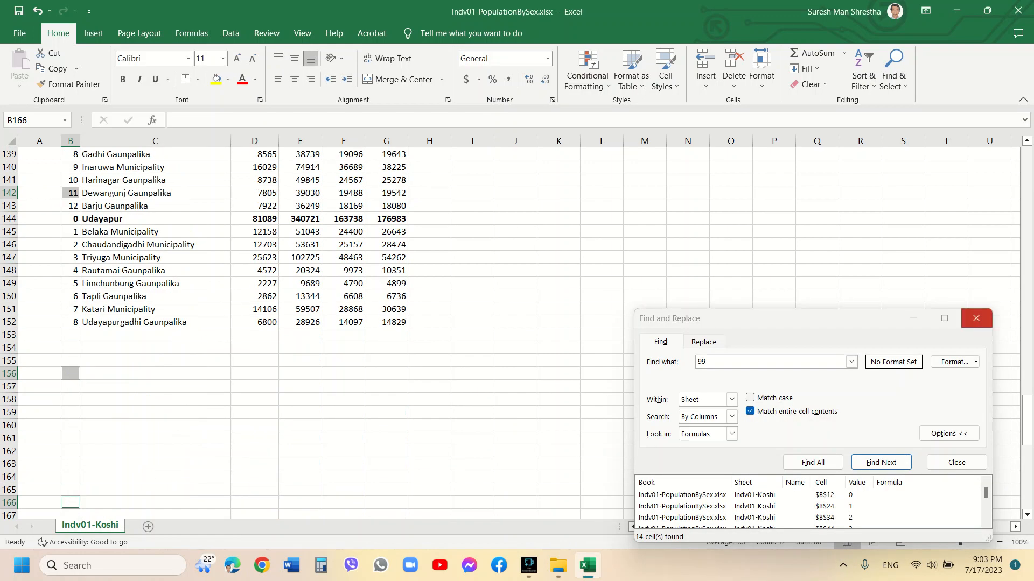
left_click(975, 318)
Delete all leftover rows below the last data row, from row 153 to the end of the used range
left_click(11, 438)
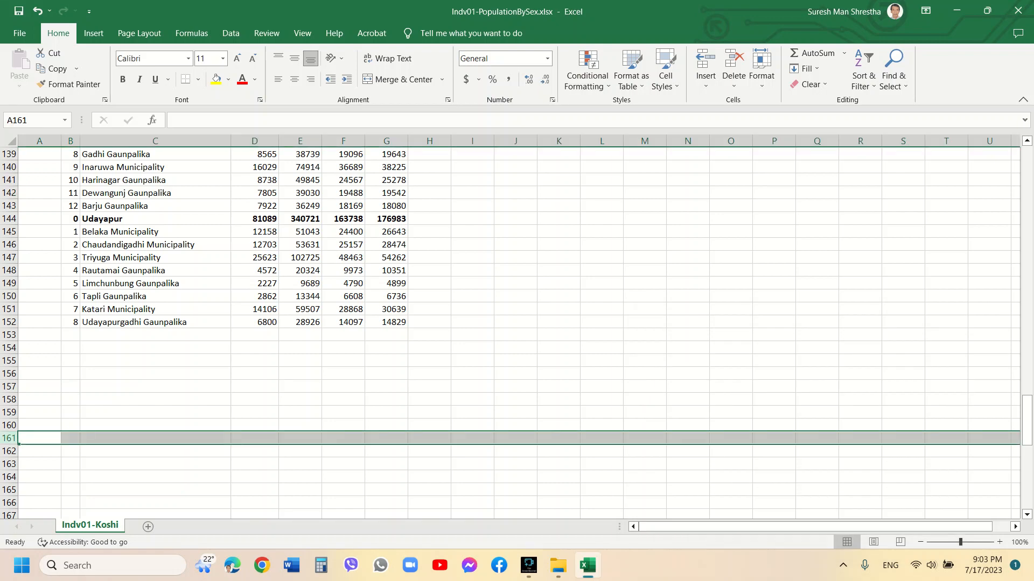
left_click(10, 335)
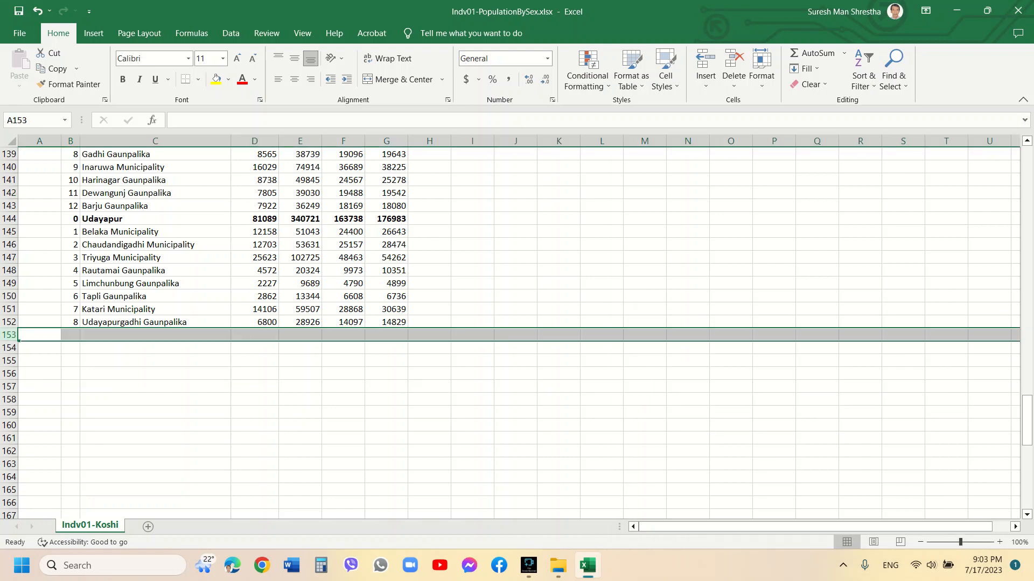
key("ctrl+shift+End")
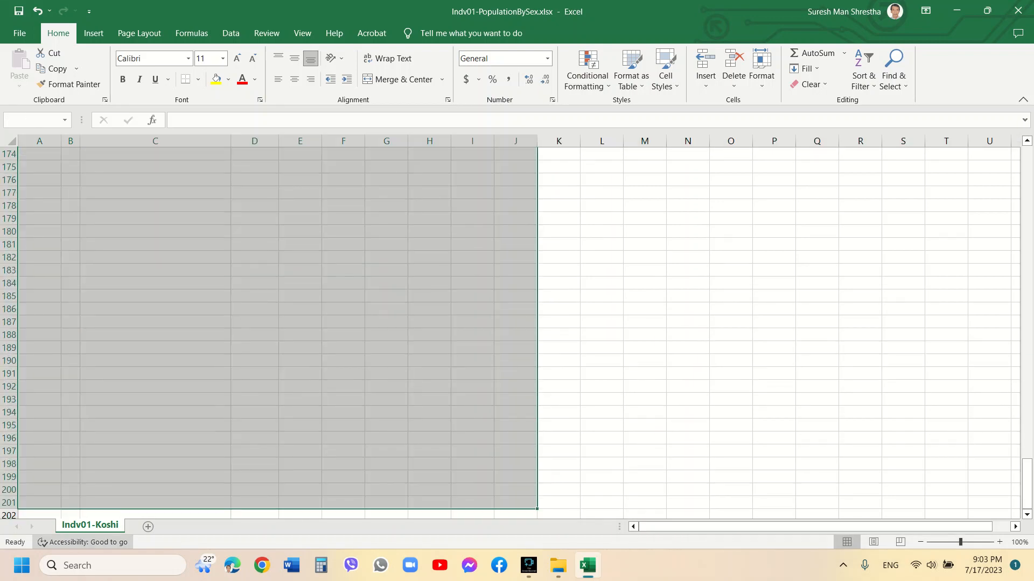
right_click(74, 473)
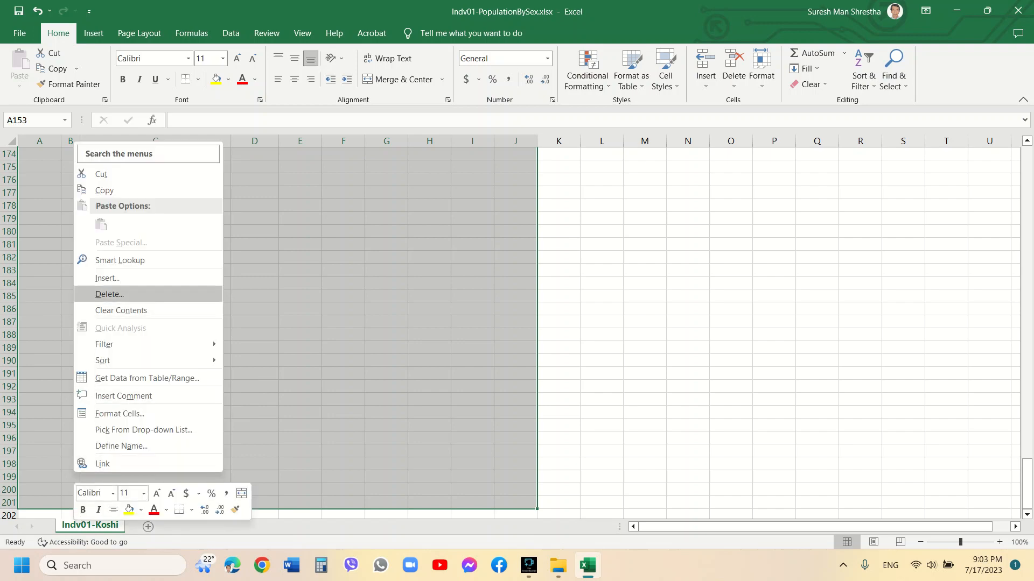
left_click(110, 294)
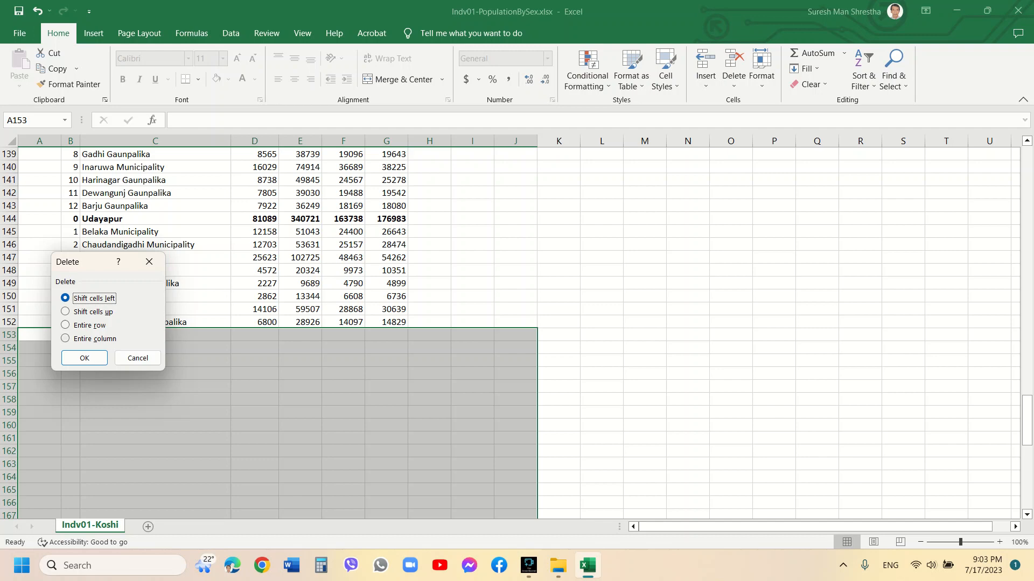
left_click(66, 325)
left_click(85, 359)
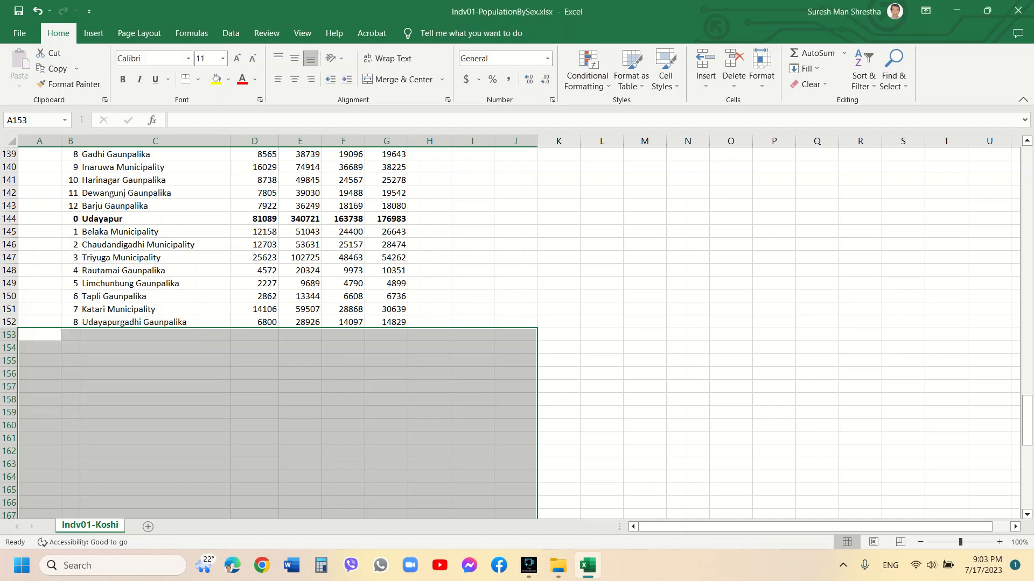
key("ctrl+Home")
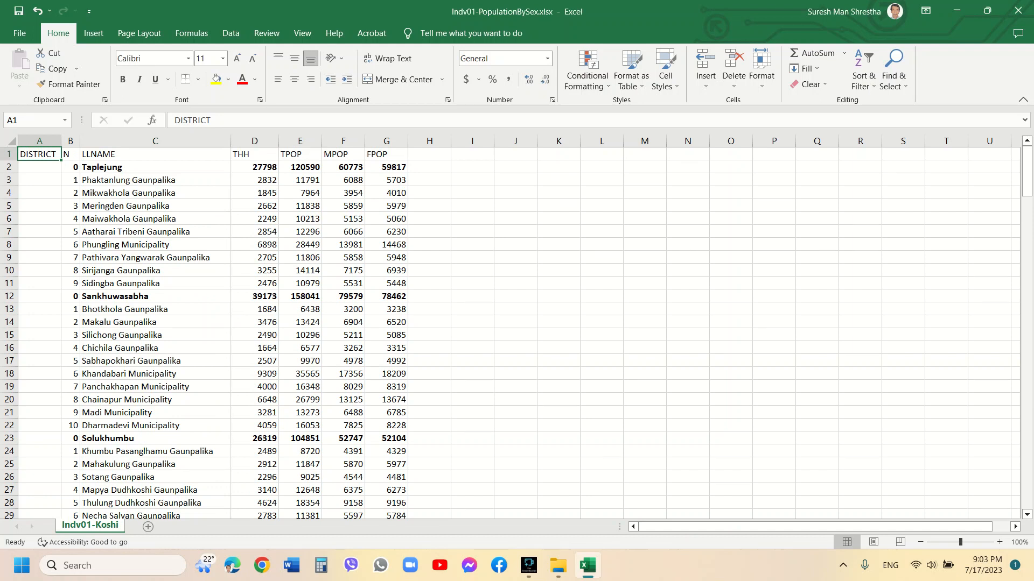
Enter the formula =IF(B2=0,C2,"NA") in the first DISTRICT cell to pick up district names
left_click(39, 166)
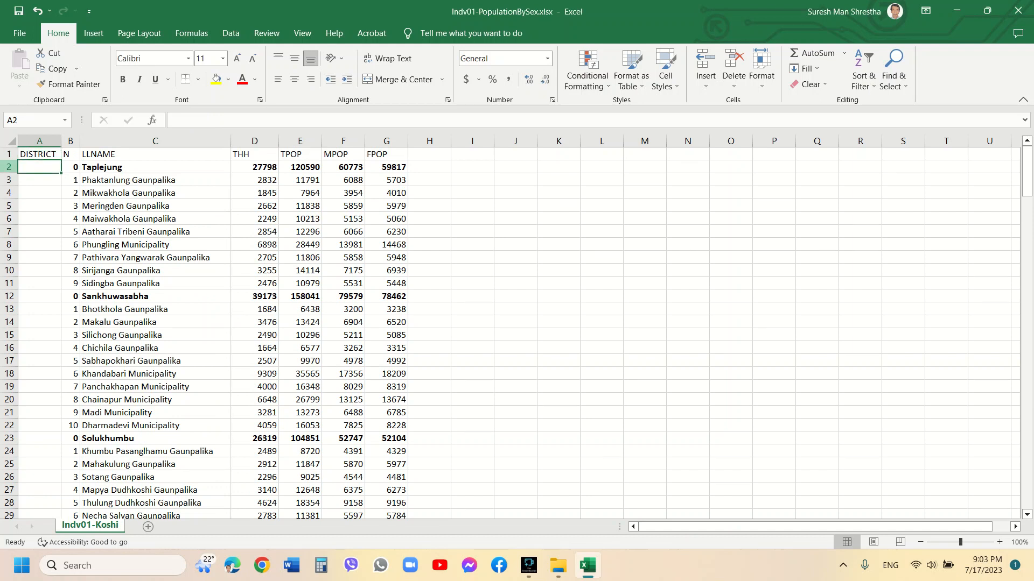
left_click(174, 120)
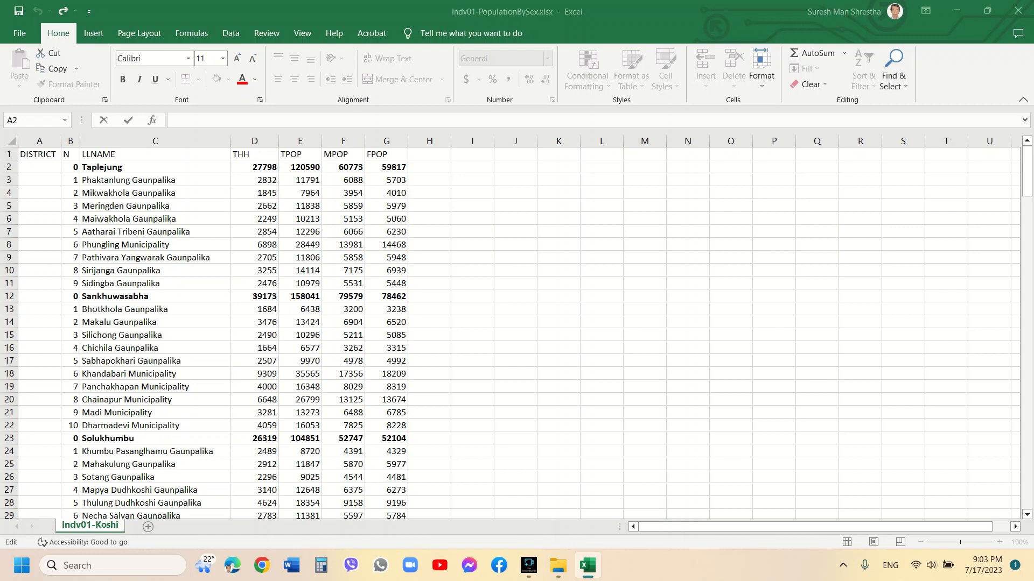
left_click(174, 120)
type("=")
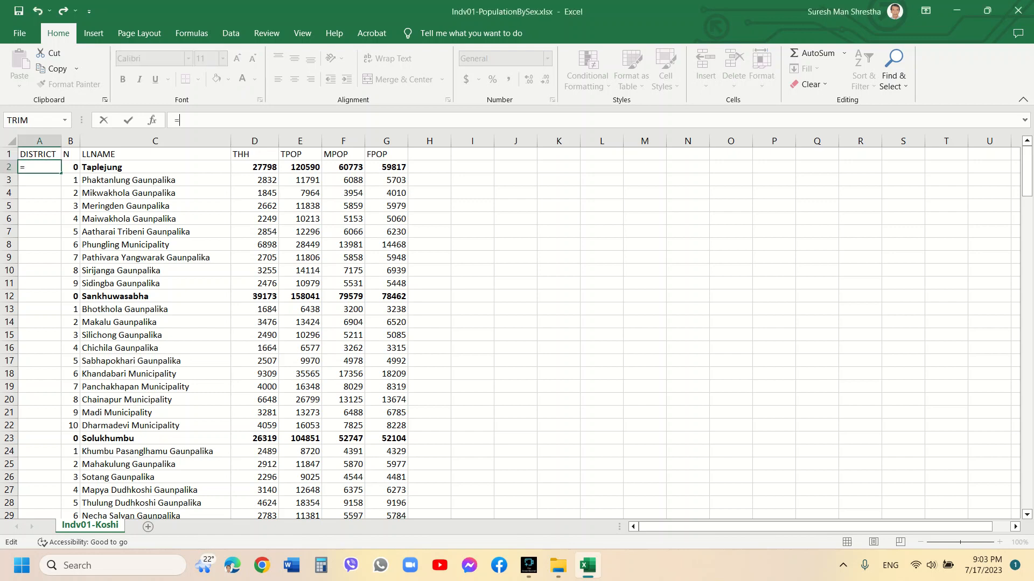
type("IF")
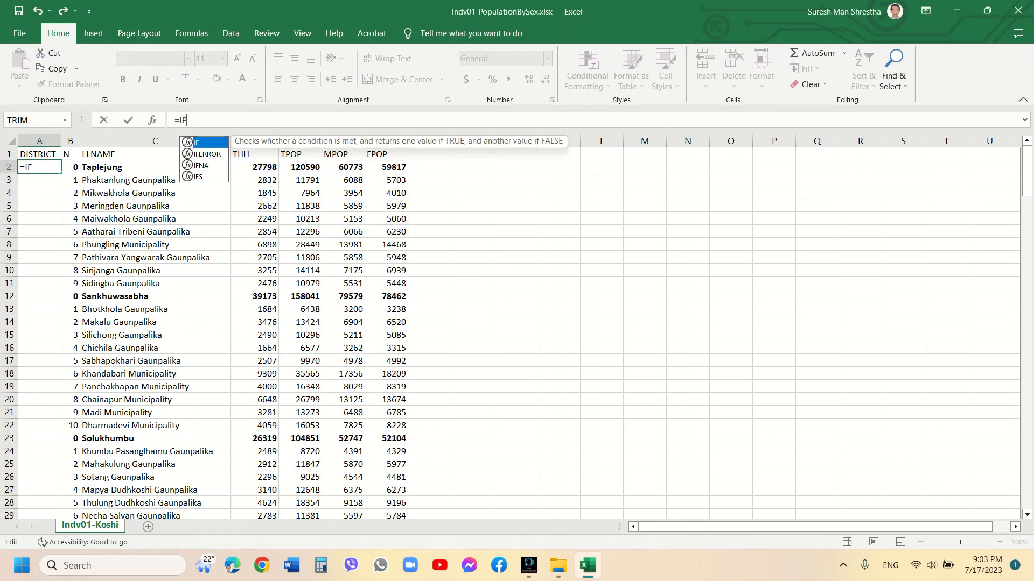
type("(")
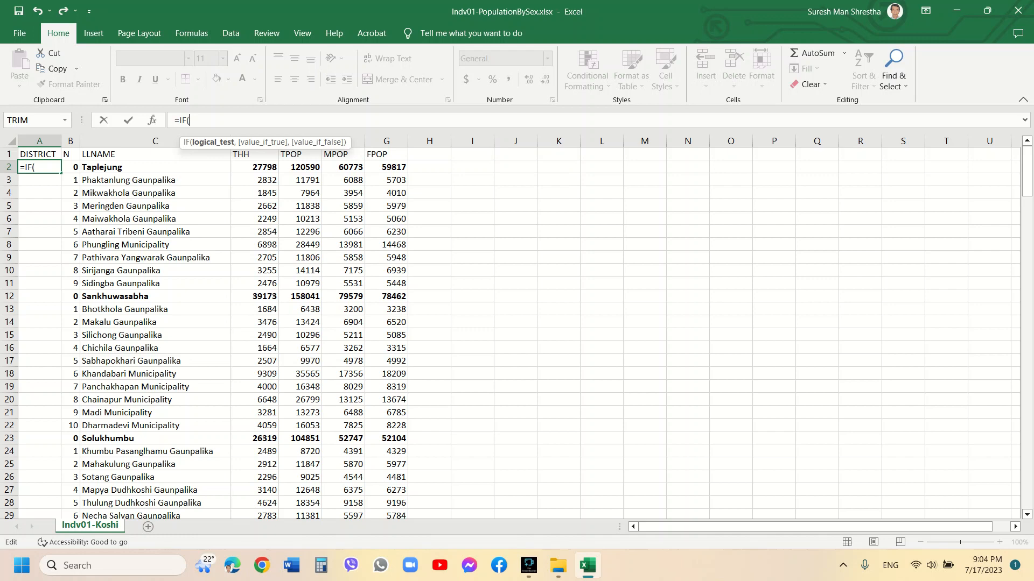
key("Right")
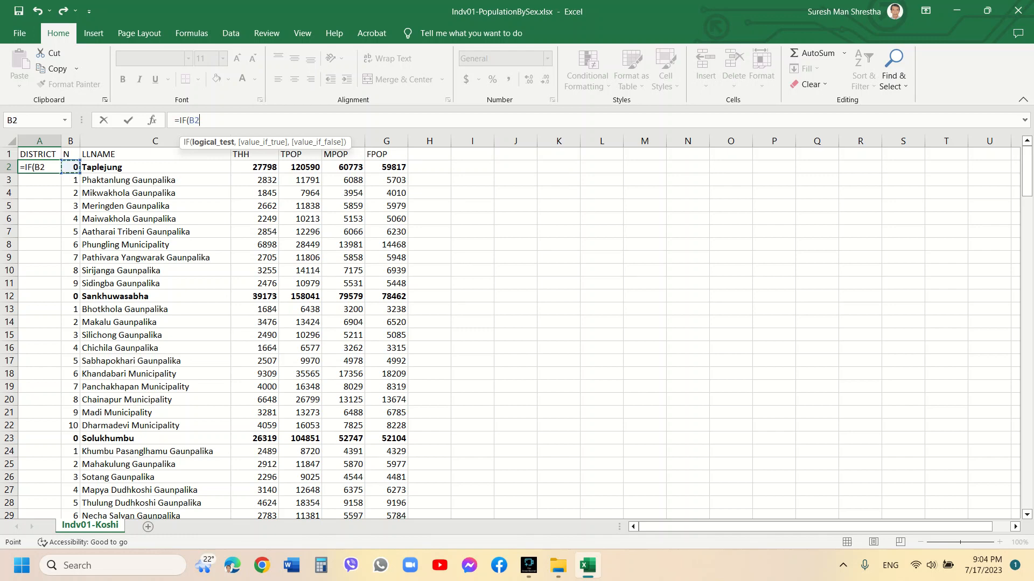
type("=0,")
key("Right")
key("Right")
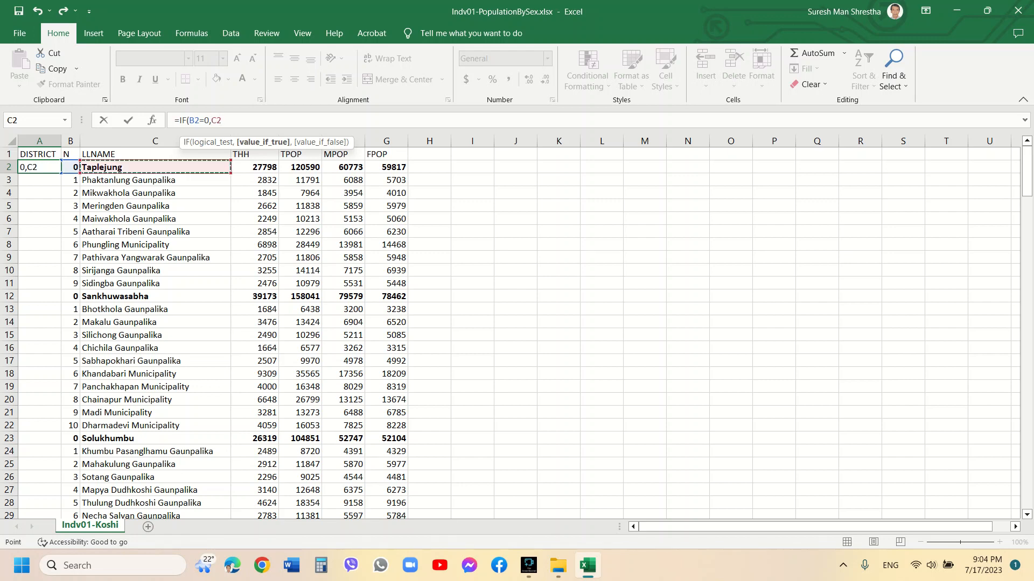
type(",")
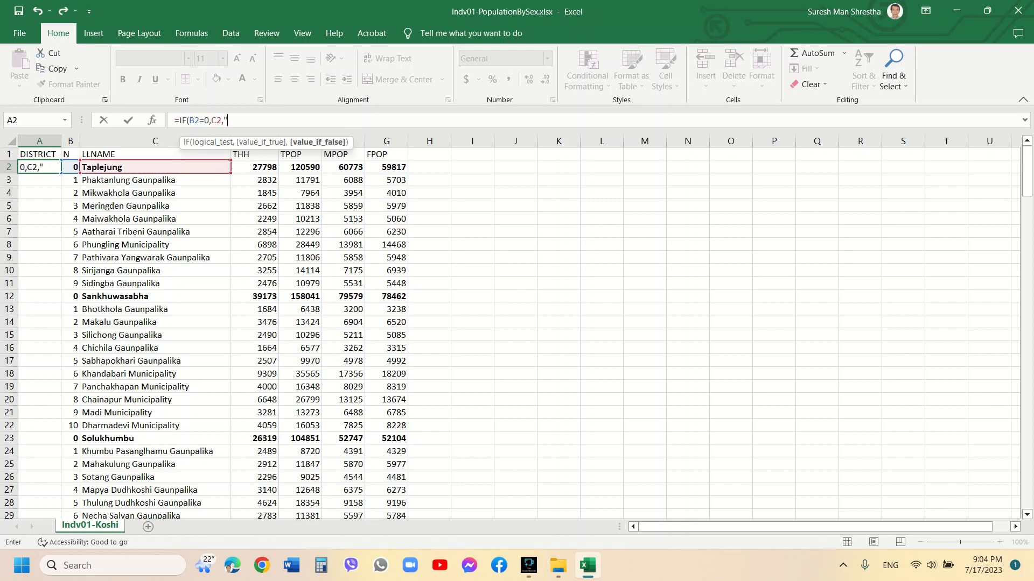
type("\"NA\")")
key("Return")
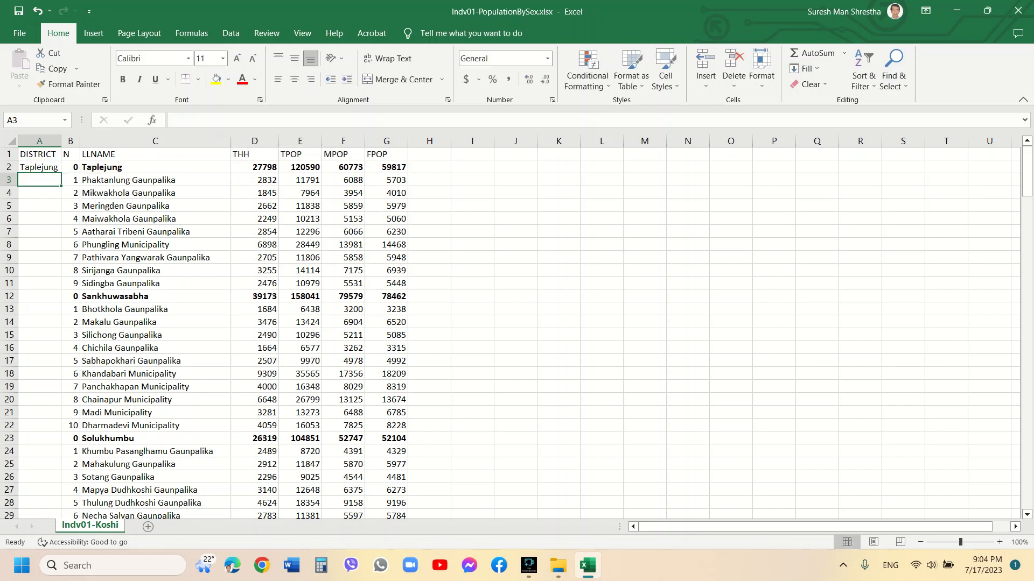
Copy the DISTRICT formula down the column through row 152, the last data row
left_click_drag(61, 141, 63, 141)
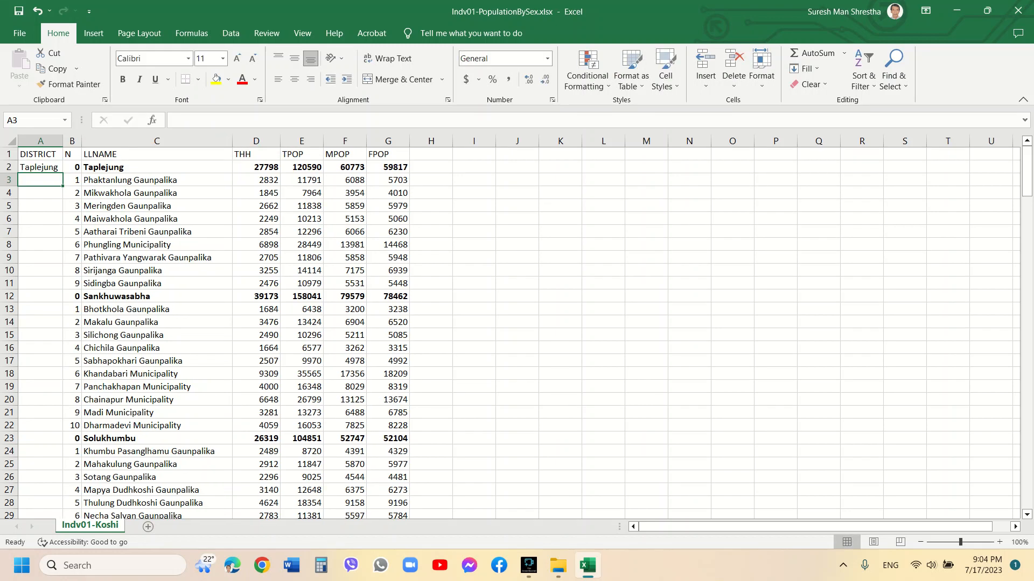
left_click(41, 167)
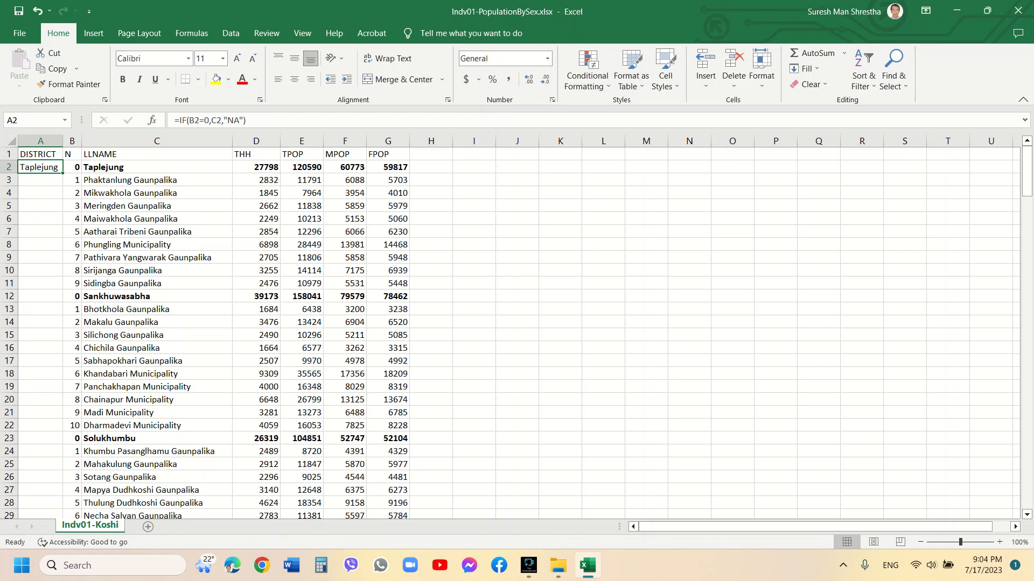
key("ctrl+c")
left_click_drag(1027, 162, 1026, 417)
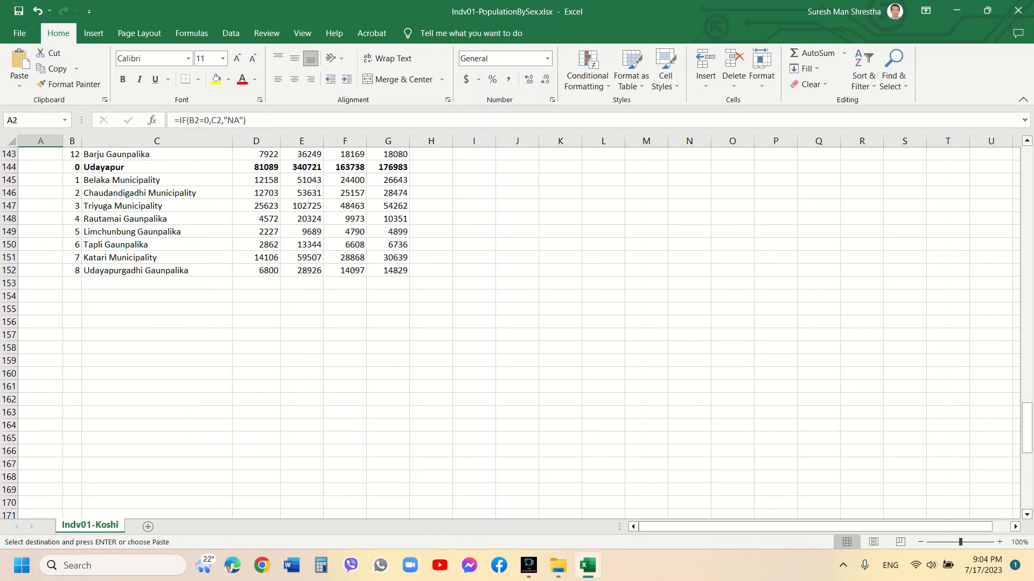
left_click_drag(41, 154, 41, 272)
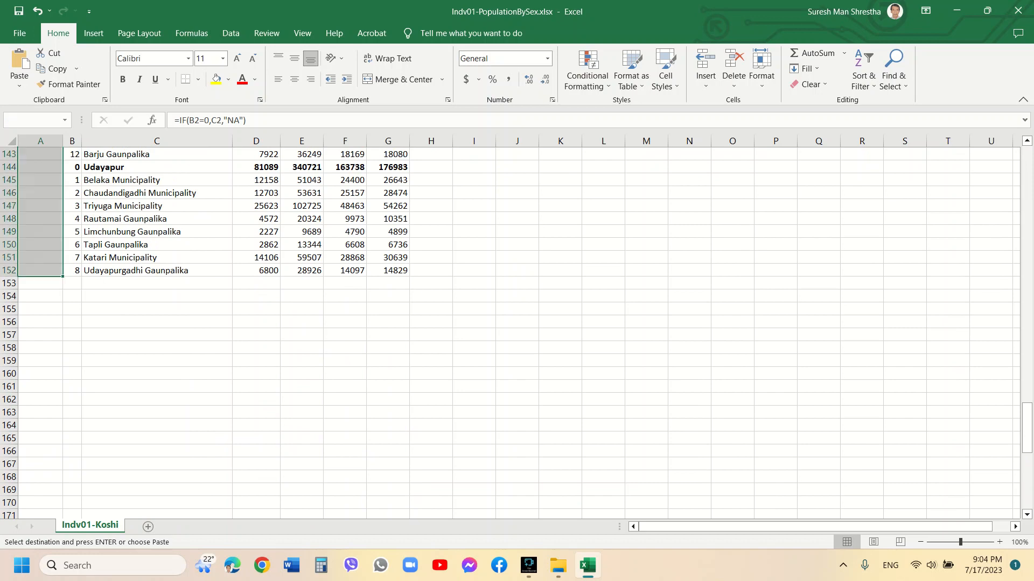
key("ctrl+v")
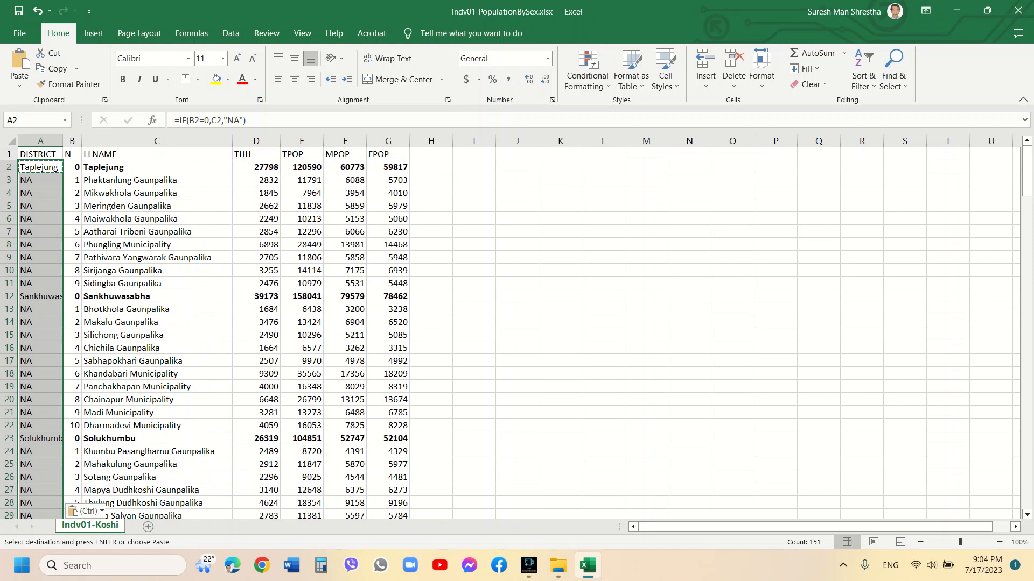
Convert the DISTRICT column's formulas to plain values by copying and pasting values over them
key("ctrl+c")
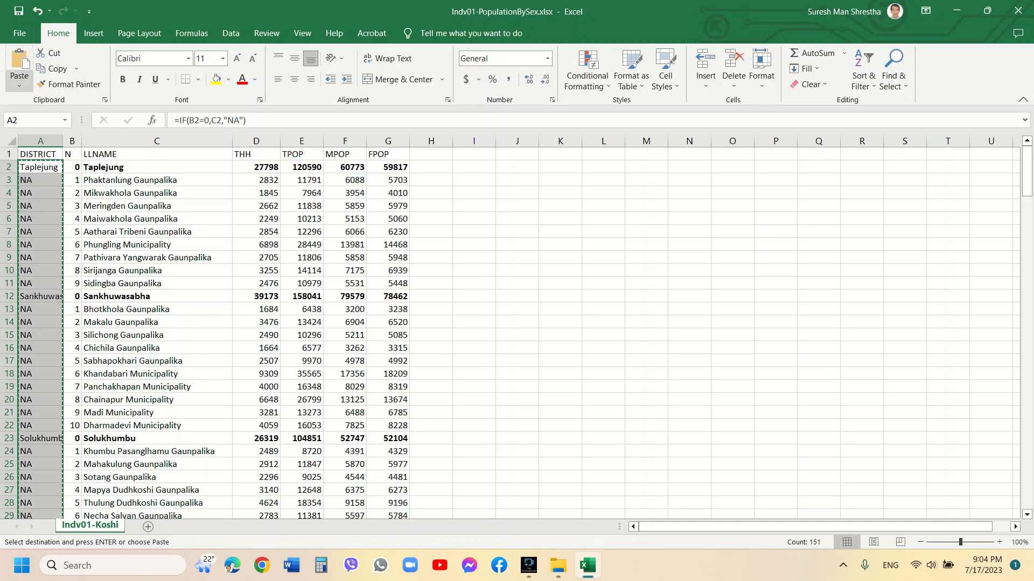
left_click(20, 86)
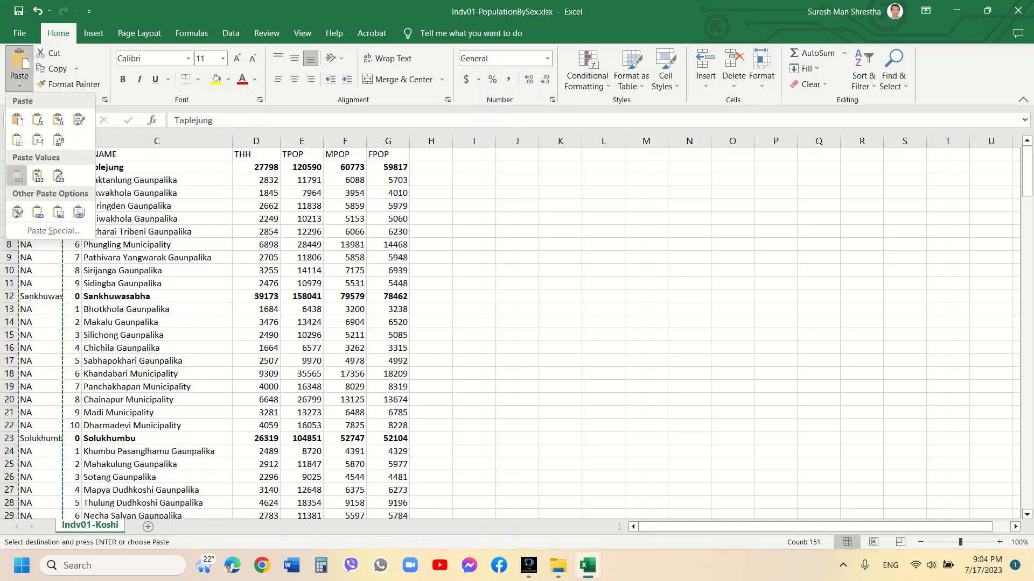
left_click(18, 176)
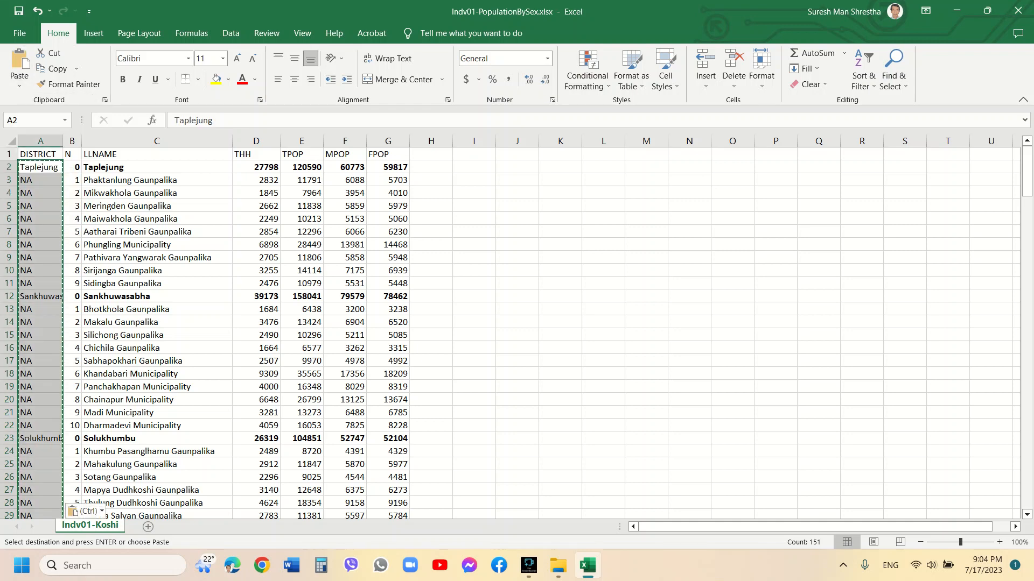
Paste the copied district values again starting at A3, shifting every district name down one row
left_click(41, 297)
left_click(40, 245)
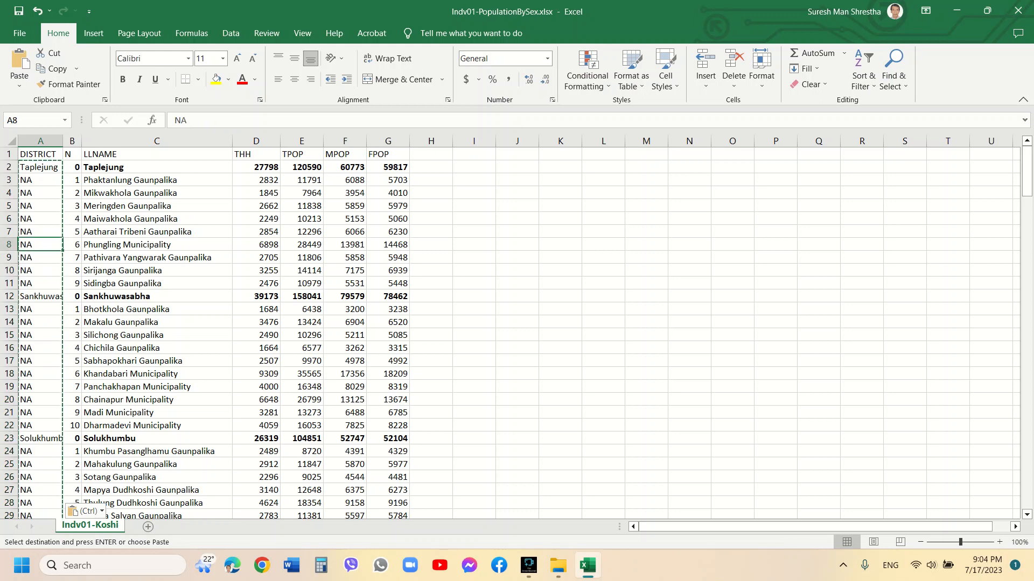
left_click(72, 140)
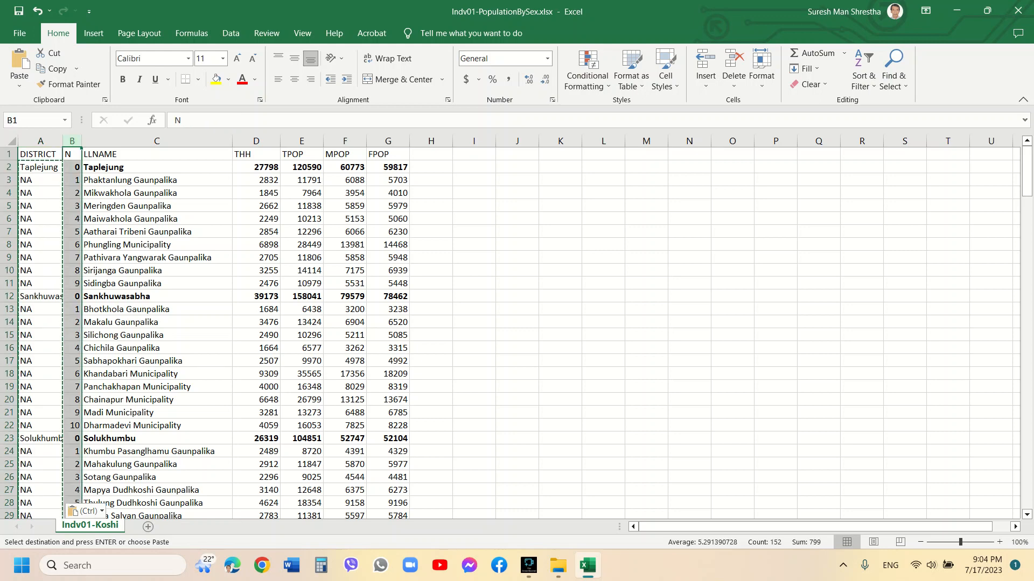
left_click(41, 168)
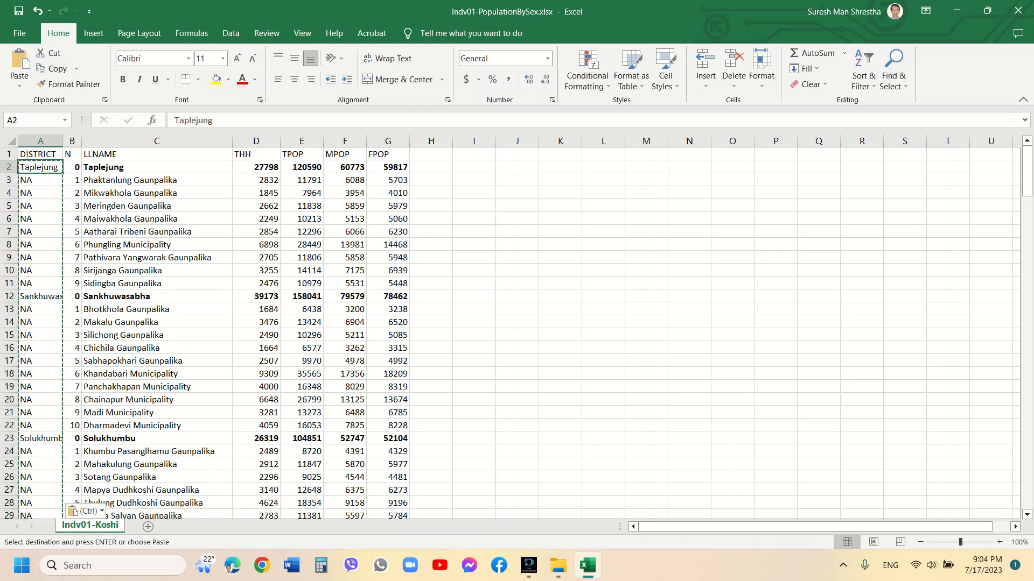
left_click_drag(1027, 171, 1027, 409)
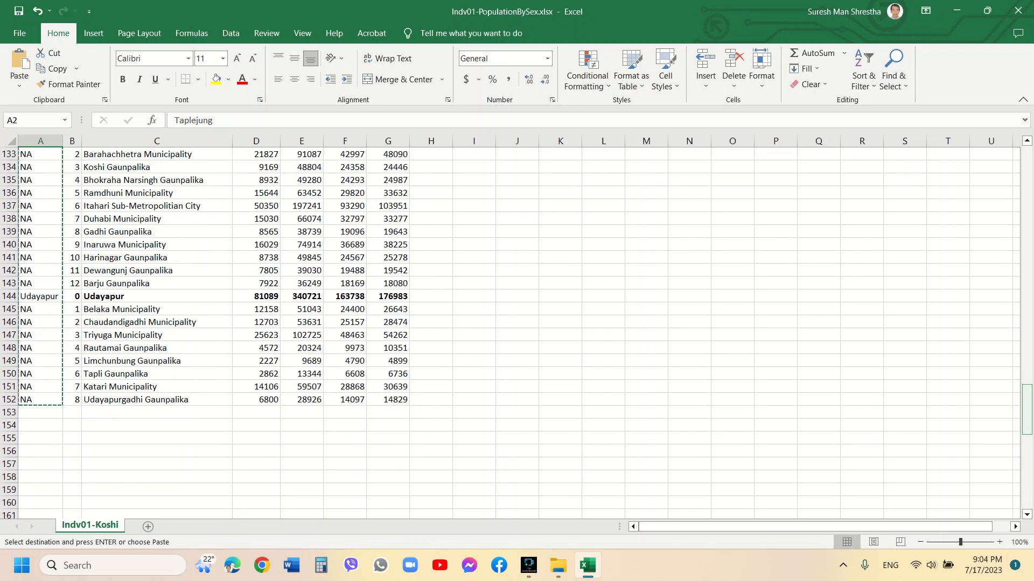
key("ctrl+v")
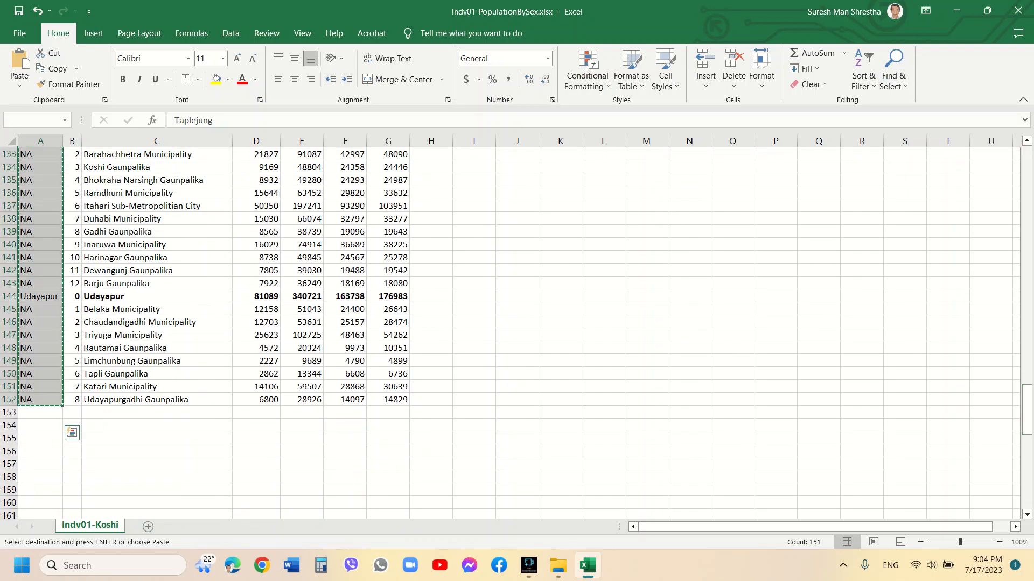
key("ctrl+BackSpace")
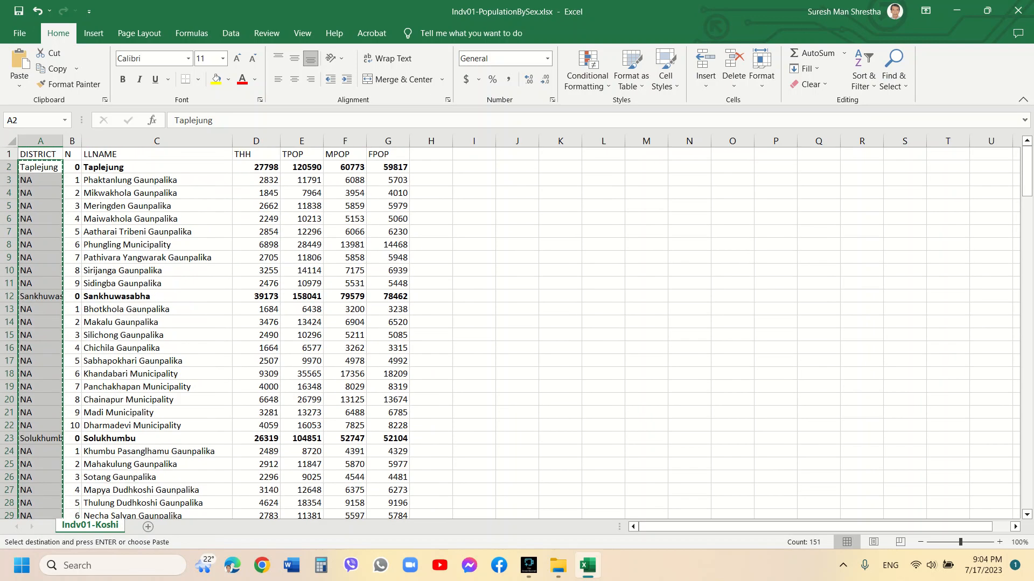
key("Down")
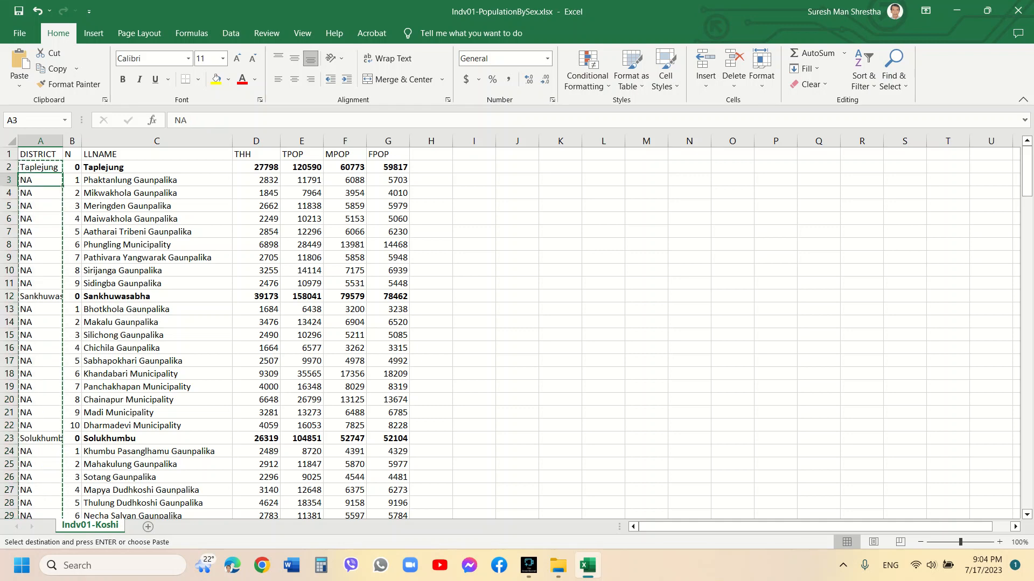
key("ctrl+v")
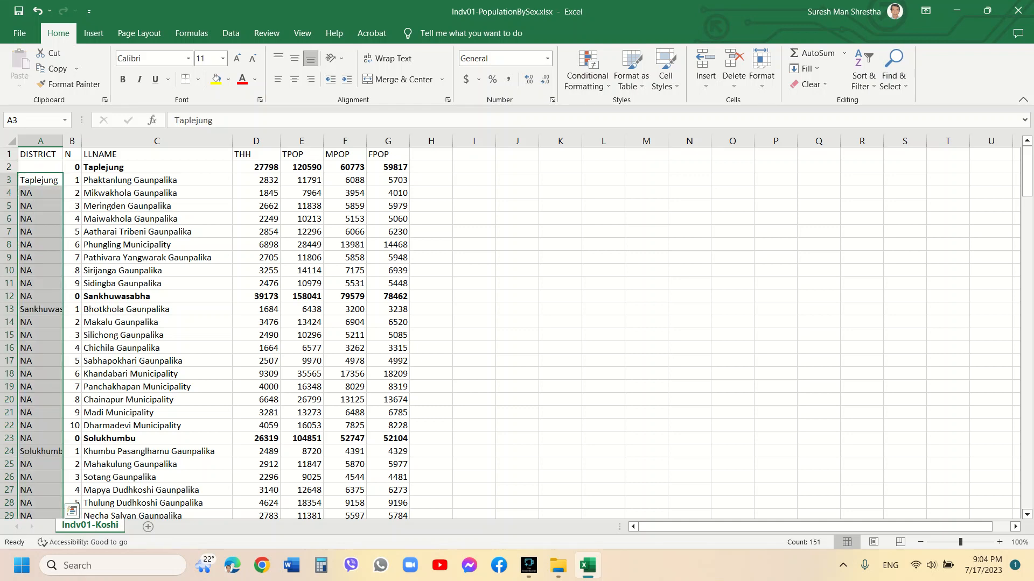
key("Up")
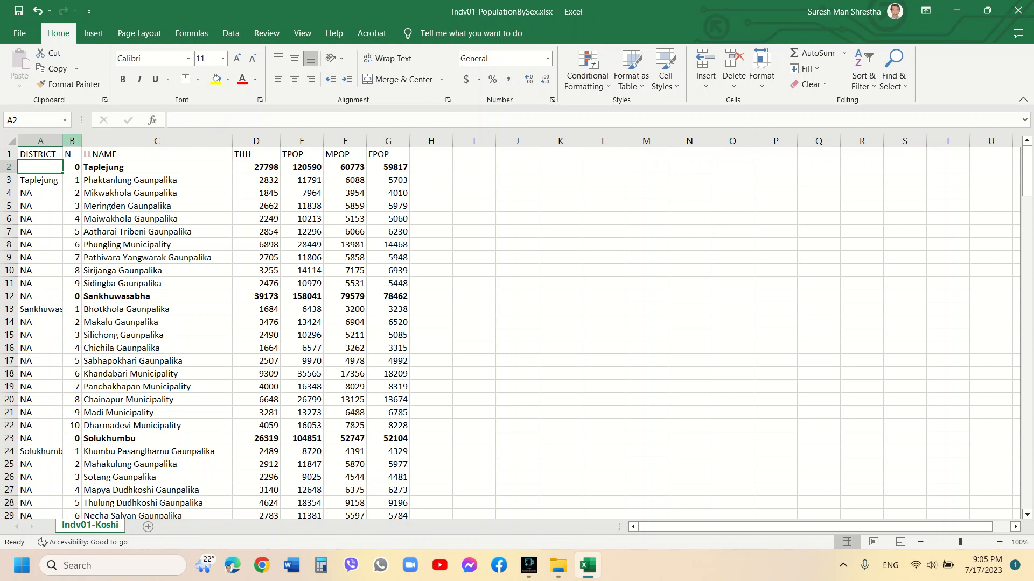
Find all cells in the N column exactly matching 0 and delete their entire rows
left_click(72, 141)
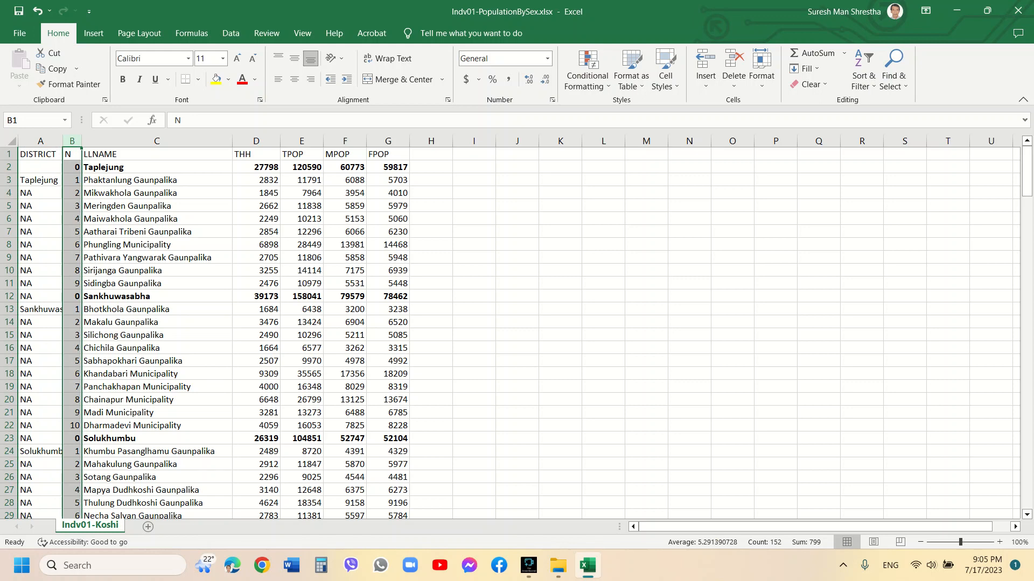
left_click(894, 70)
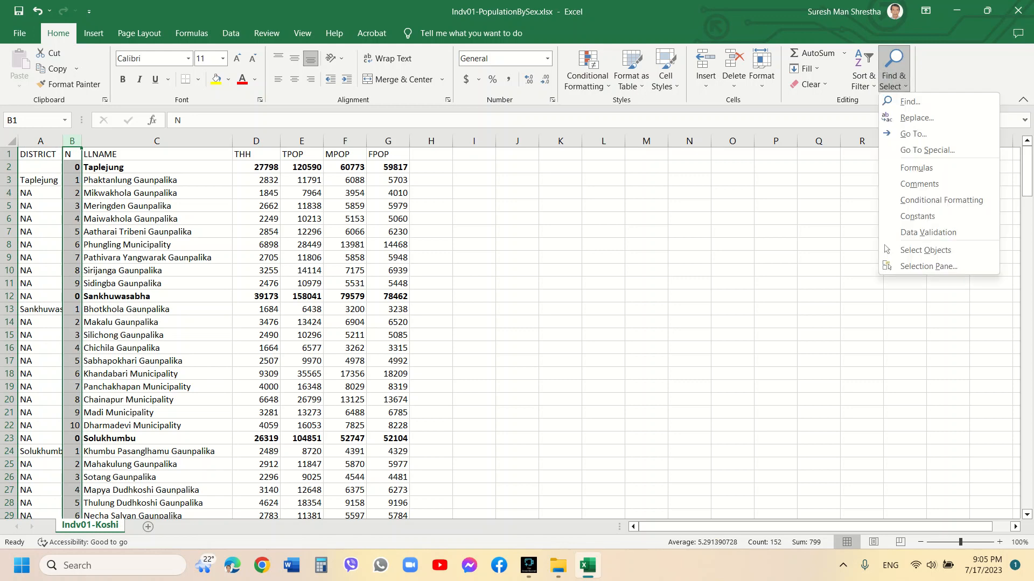
left_click(909, 101)
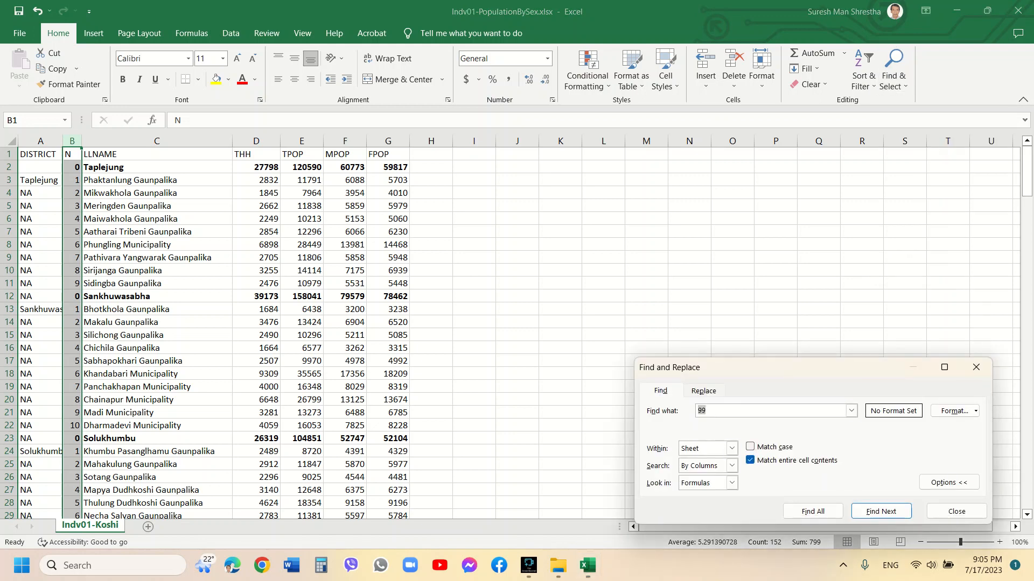
type("0")
left_click(812, 512)
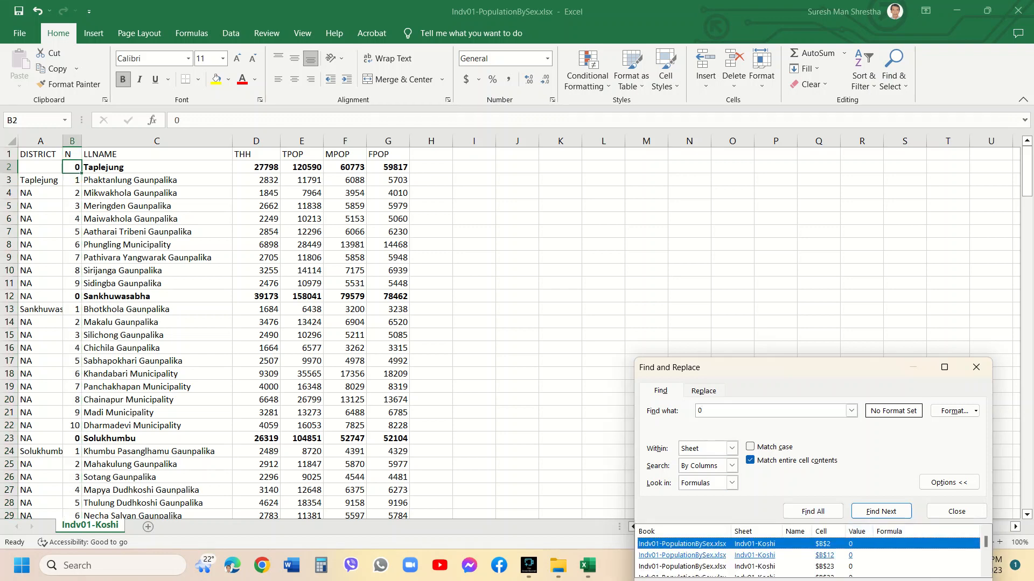
key("ctrl+a")
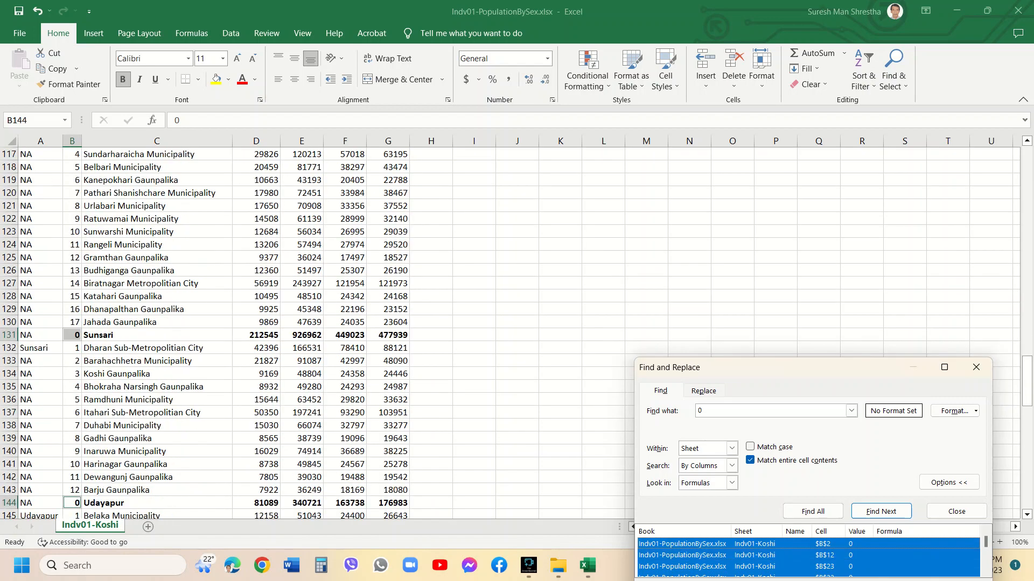
key("shift+F10")
key("Up")
key("Up")
key("Up")
key("Up")
key("Up")
key("Up")
key("Up")
key("Up")
key("Up")
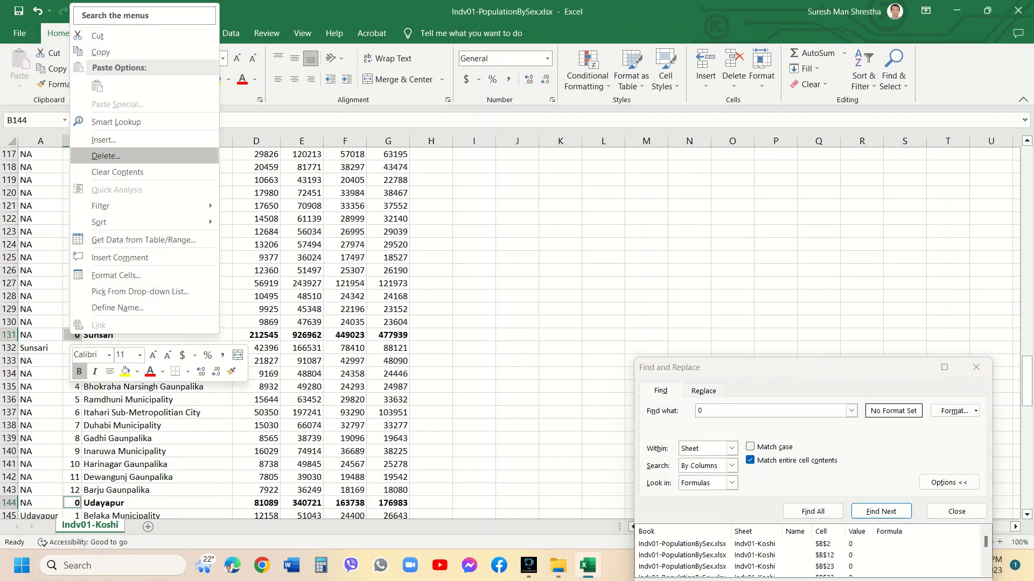
key("Return")
key("r")
key("Tab")
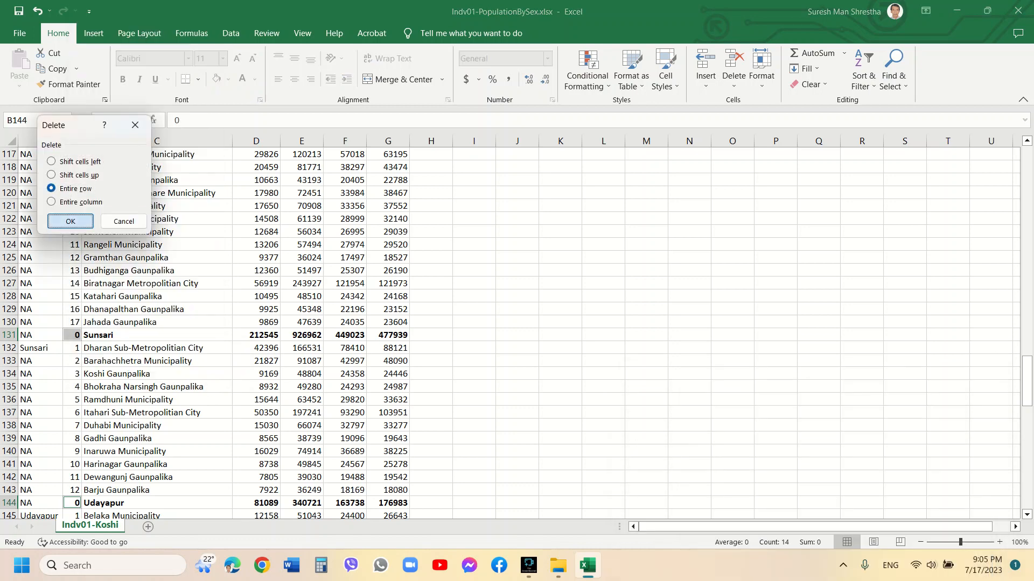
key("Return")
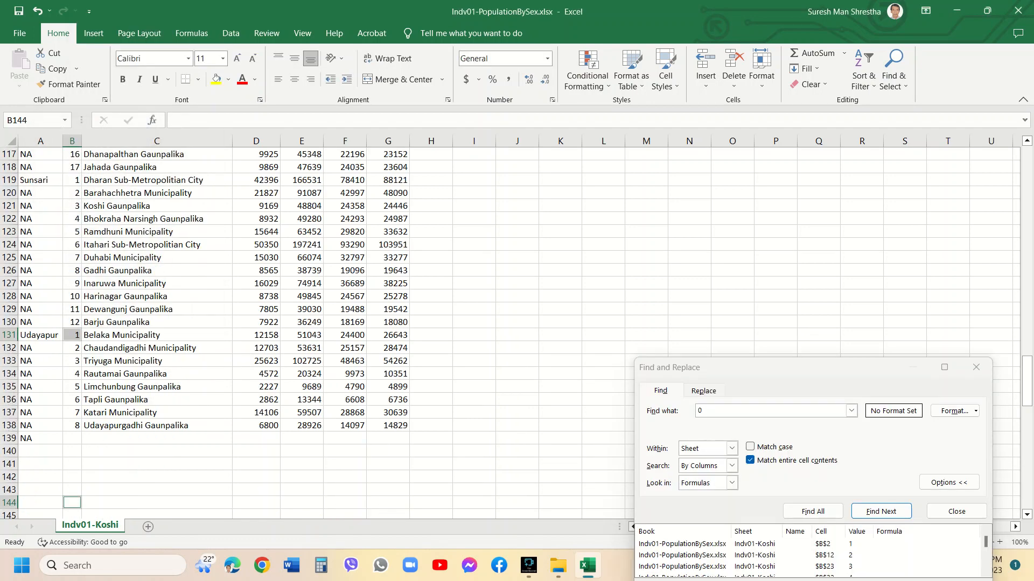
Clear the leftover NA entry in A139 below the last data row and close the Find and Replace dialog
key("Left")
key("ctrl+Up")
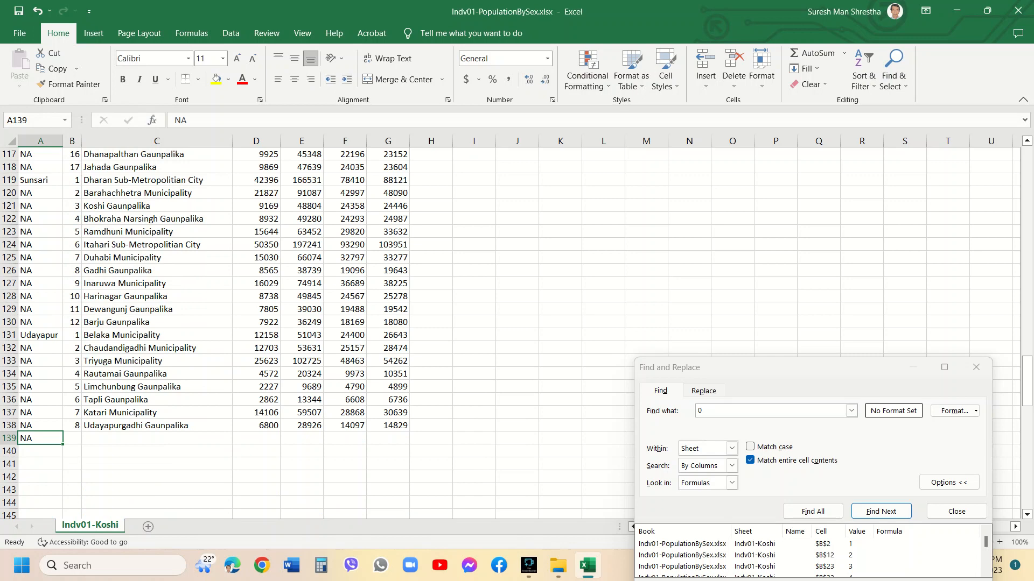
key("Delete")
key("Escape")
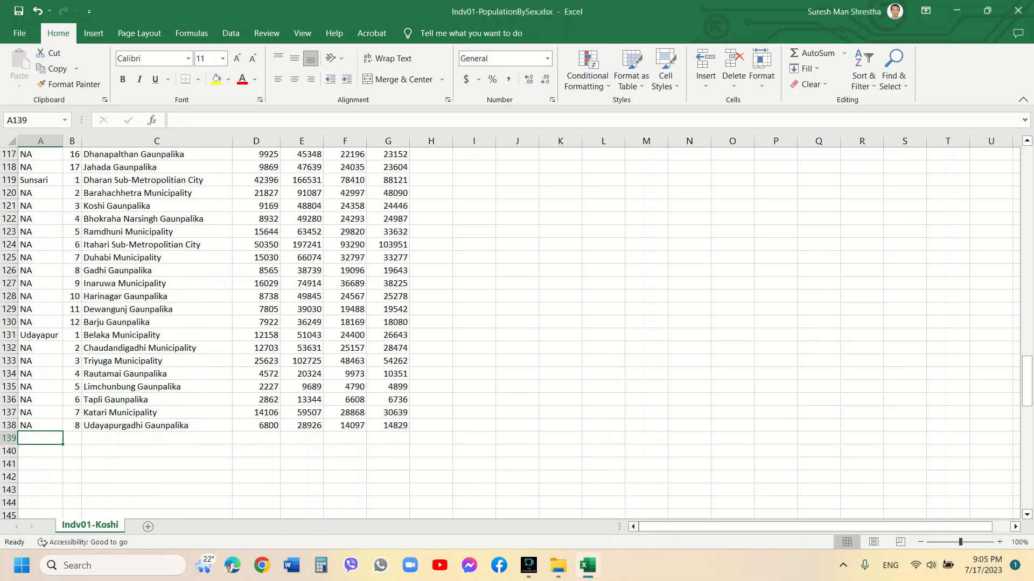
Find all cells in the DISTRICT column exactly matching NA and clear their contents
left_click(156, 412)
scroll(516, 334, "up", 19)
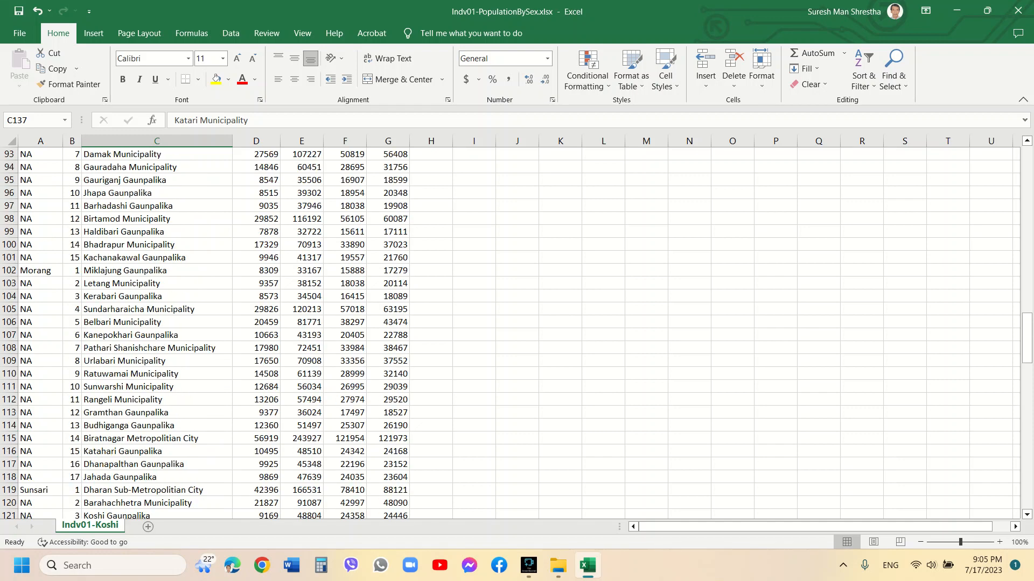
left_click_drag(1026, 278, 1027, 172)
left_click(40, 166)
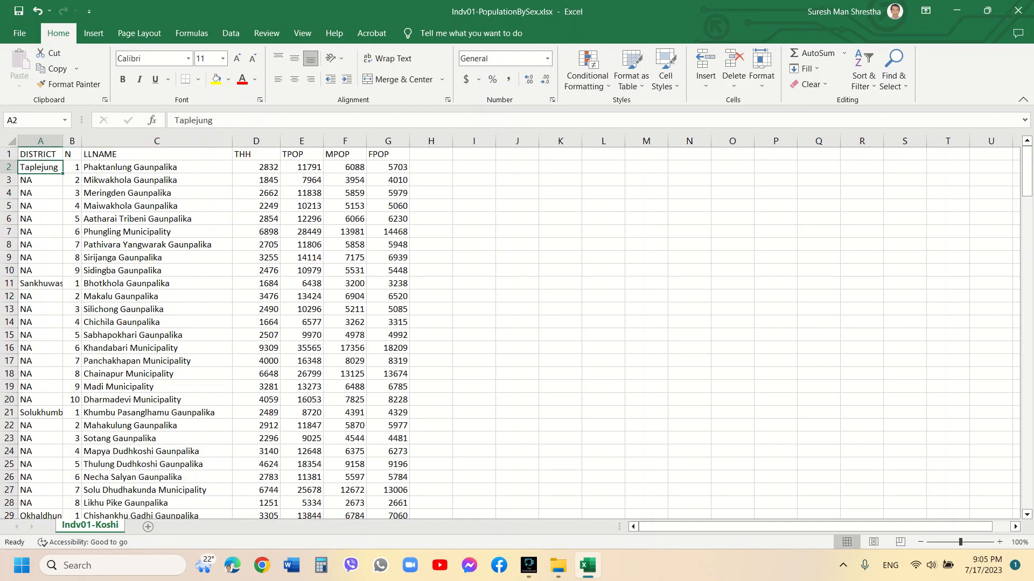
key("Down")
key("Down")
key("Down")
key("Down")
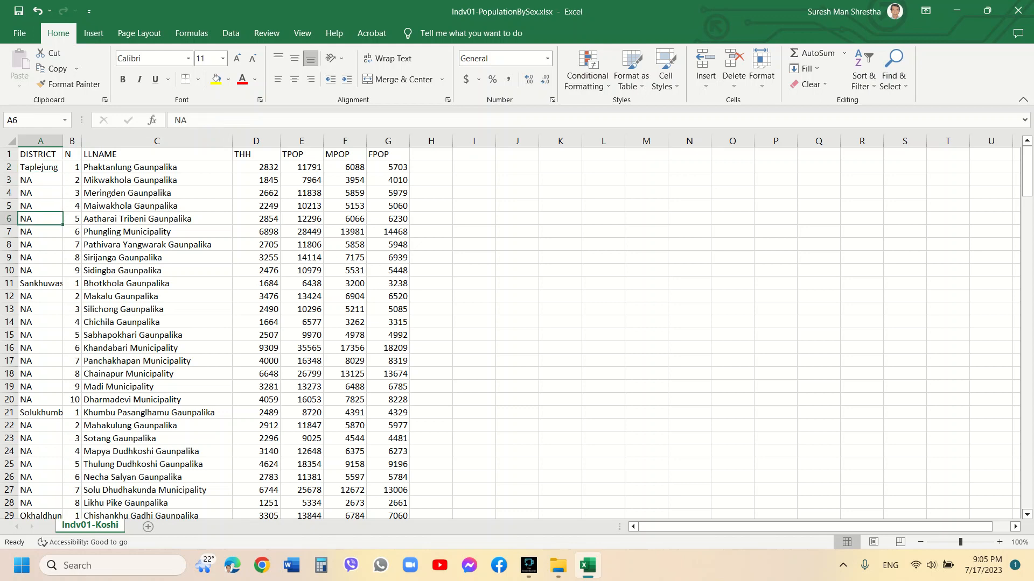
left_click(41, 167)
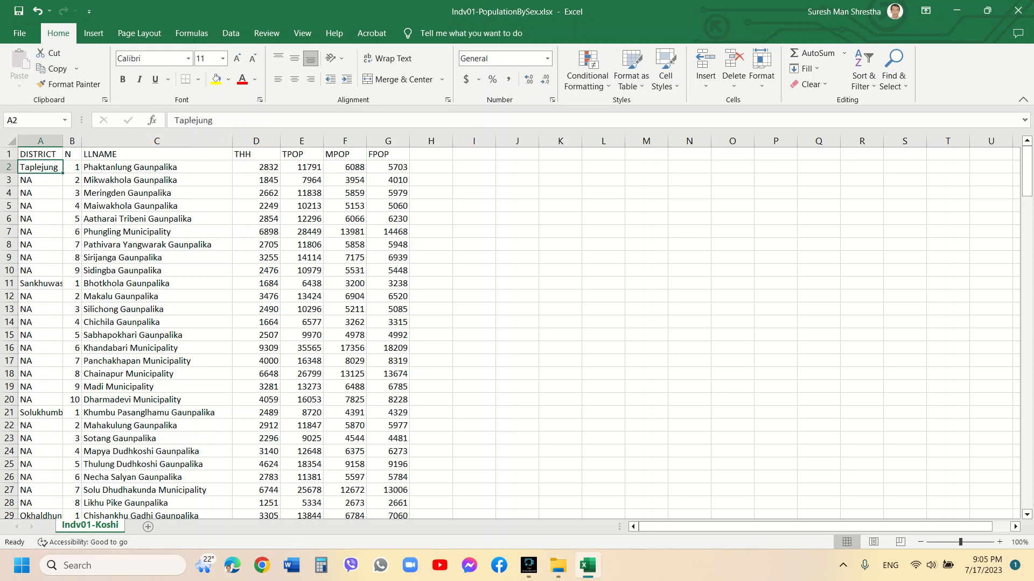
left_click(40, 140)
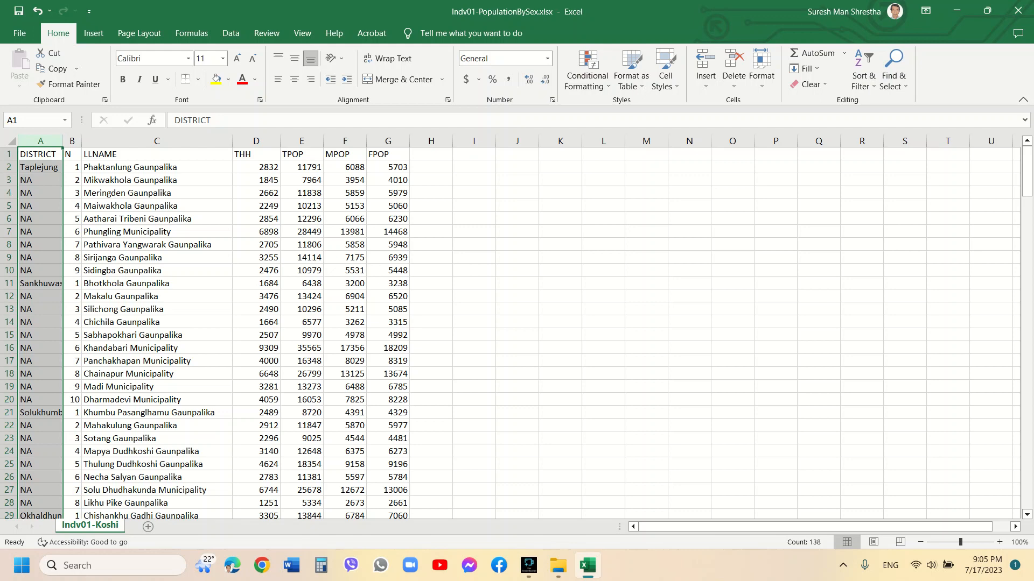
left_click(893, 75)
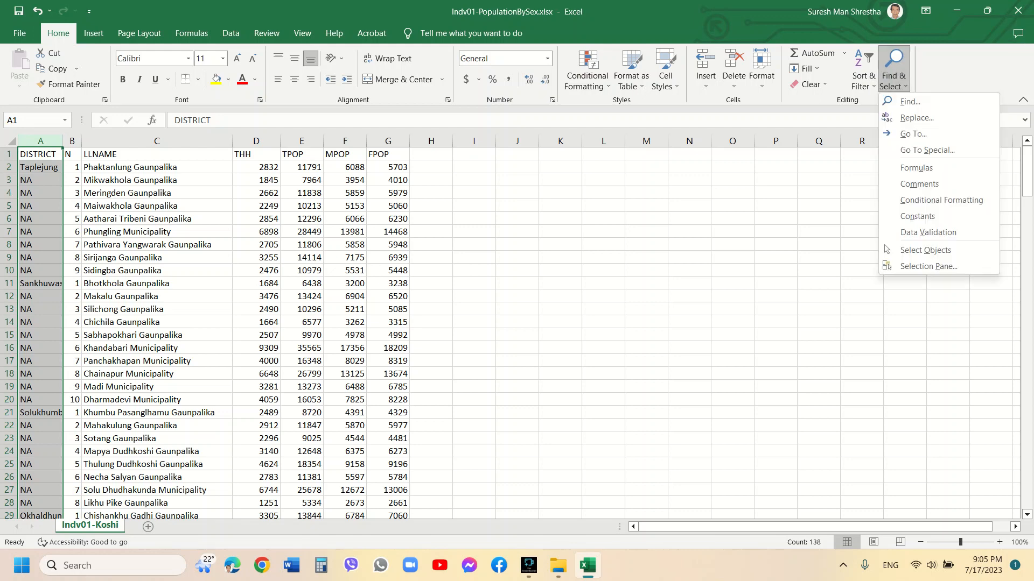
left_click(904, 101)
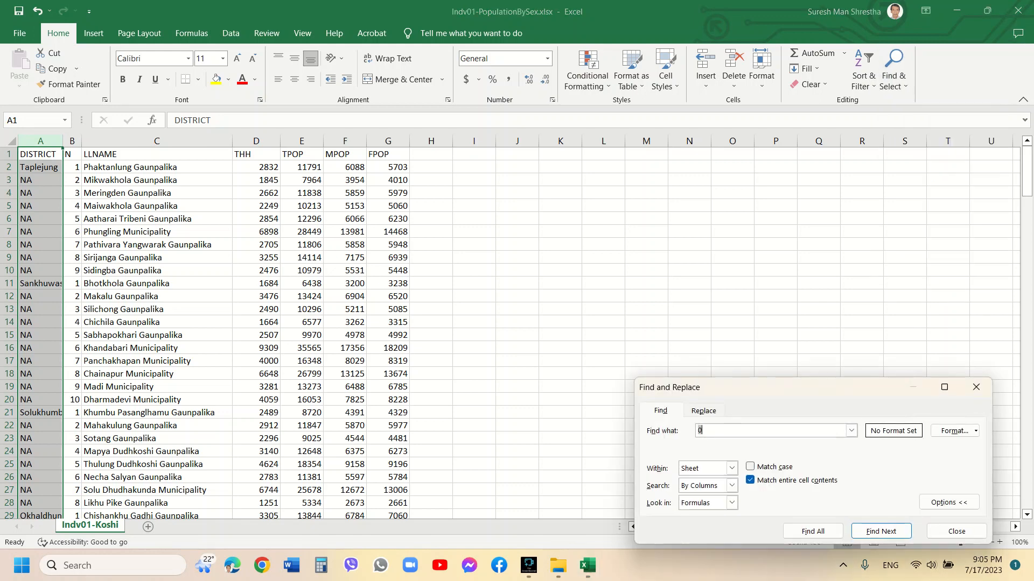
type("NA")
left_click(813, 531)
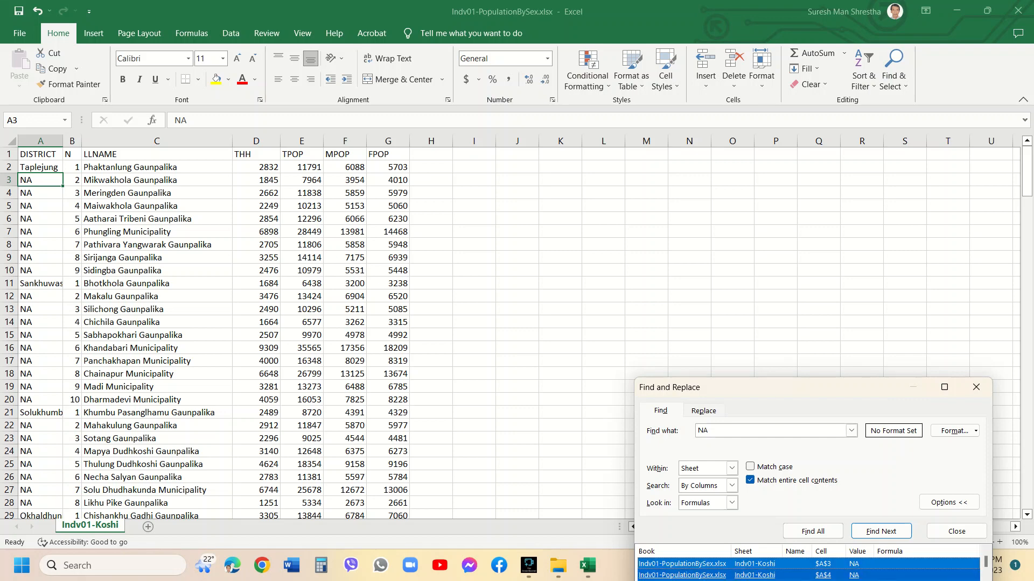
key("ctrl+a")
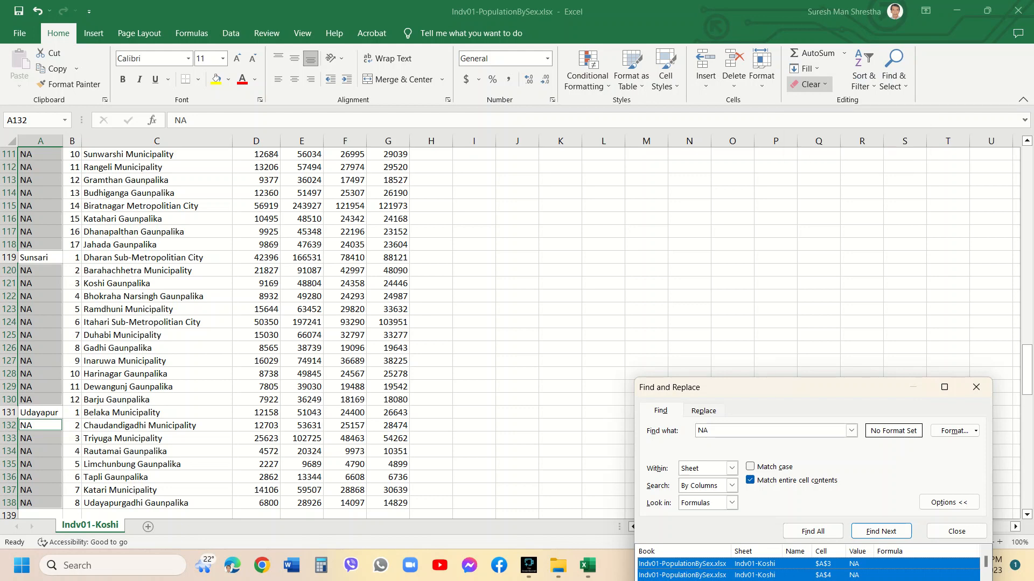
left_click(809, 84)
left_click(825, 101)
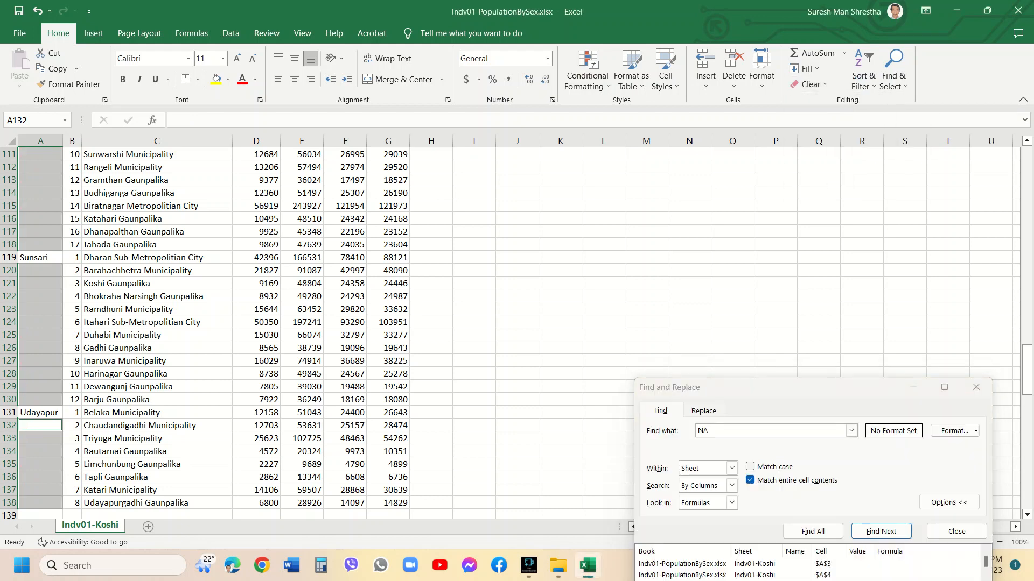
left_click(976, 387)
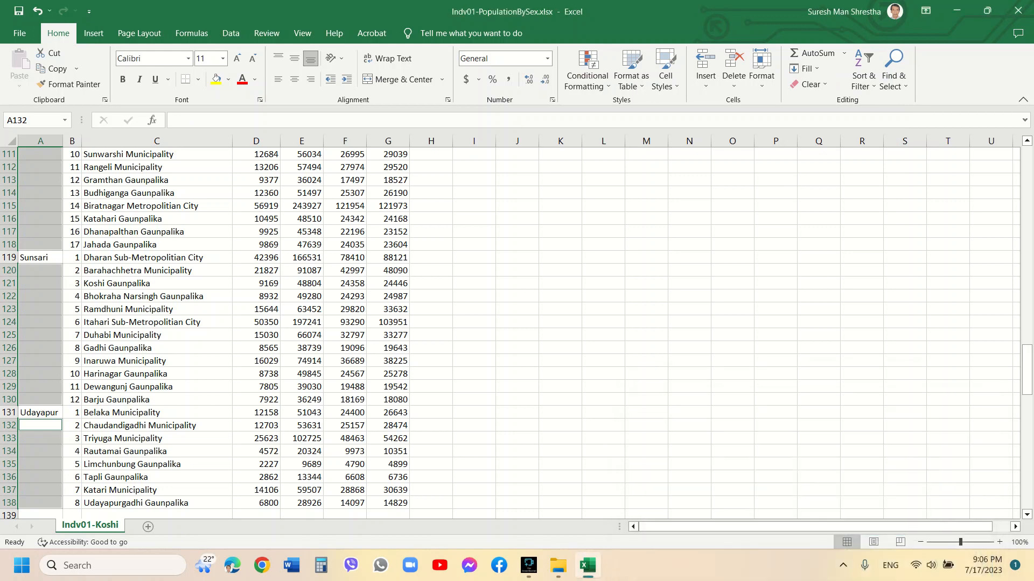
Autofit the DISTRICT column's width to its longest entry
left_click(162, 361)
key("ctrl+Home")
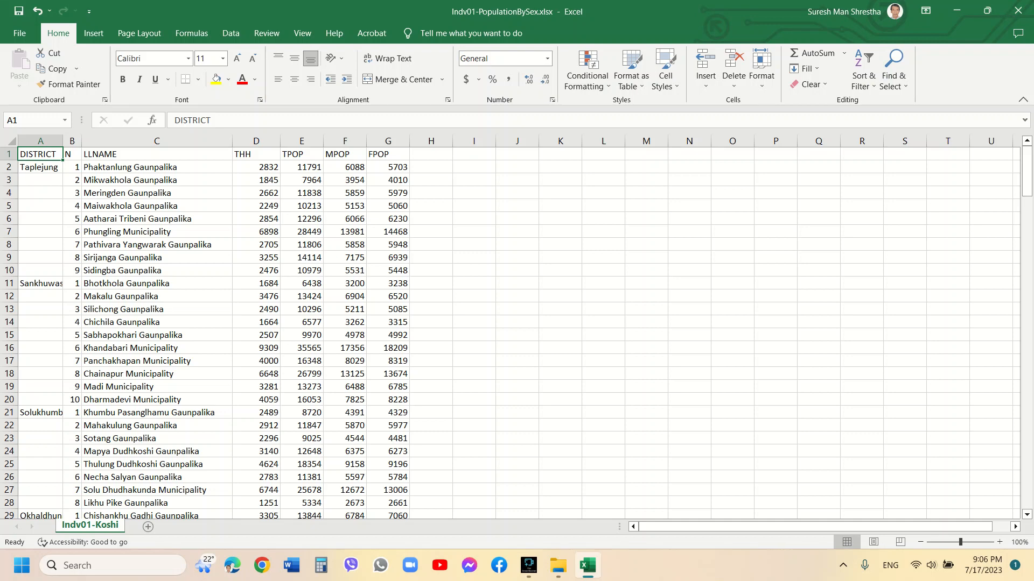
double_click(63, 141)
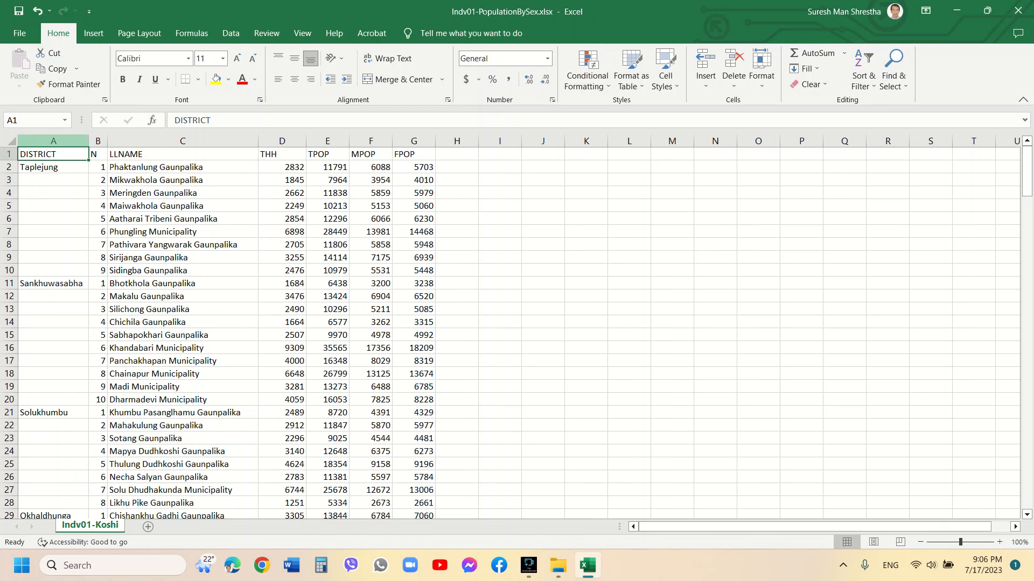
Select the blank cells in the DISTRICT column and fill them all with a formula referencing the cell above
left_click(54, 141)
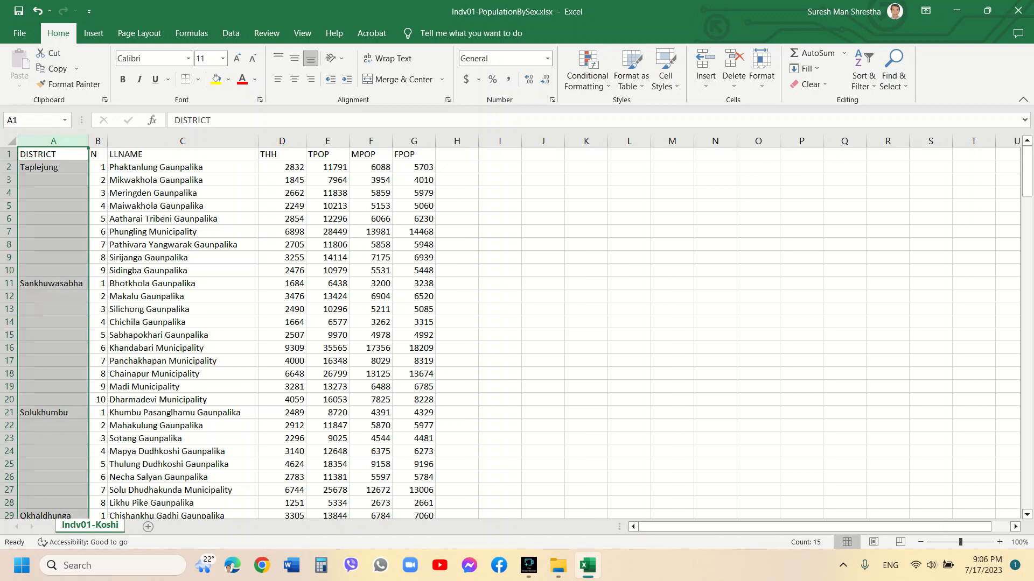
key("ctrl+g")
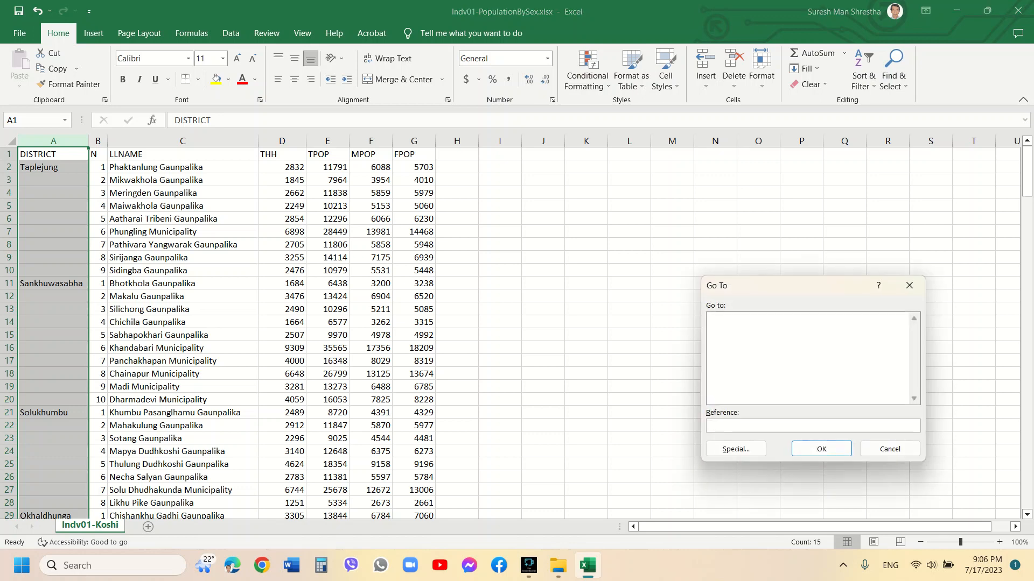
key("alt+s")
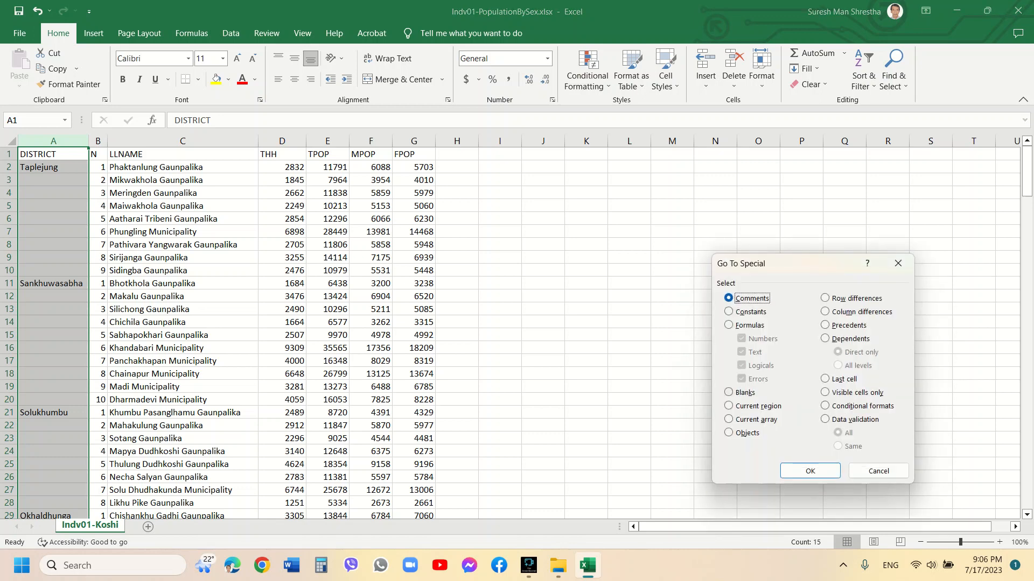
key("alt+k")
key("Return")
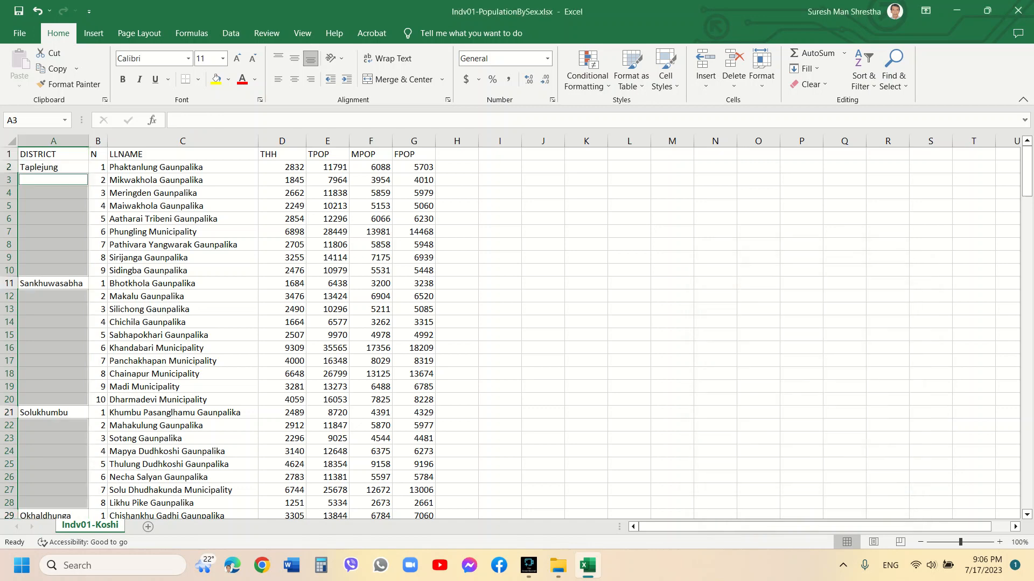
mouse_move(1027, 172)
left_mouse_down()
mouse_move(1027, 459)
mouse_move(1027, 171)
left_mouse_up()
type("=")
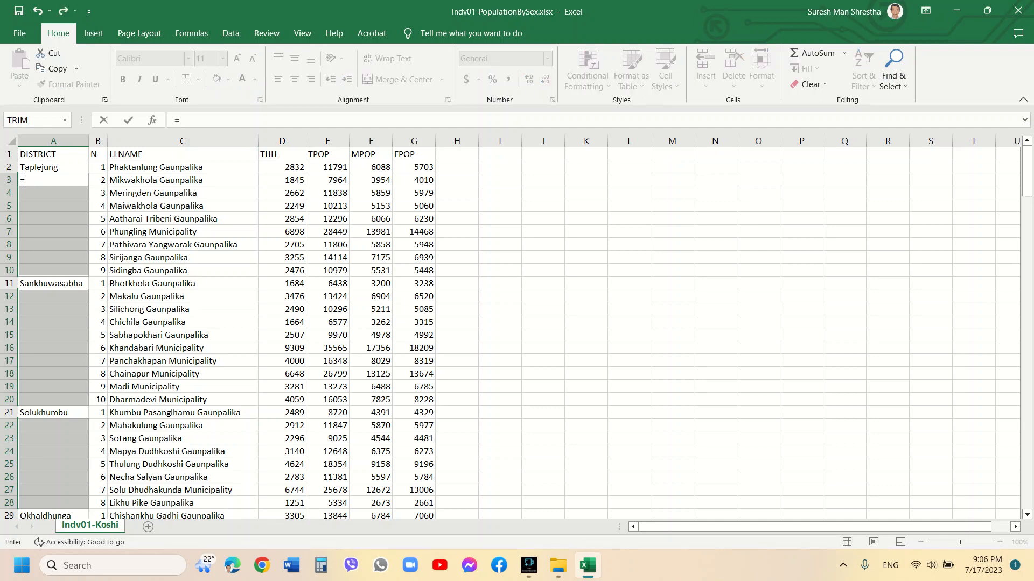
key("Up")
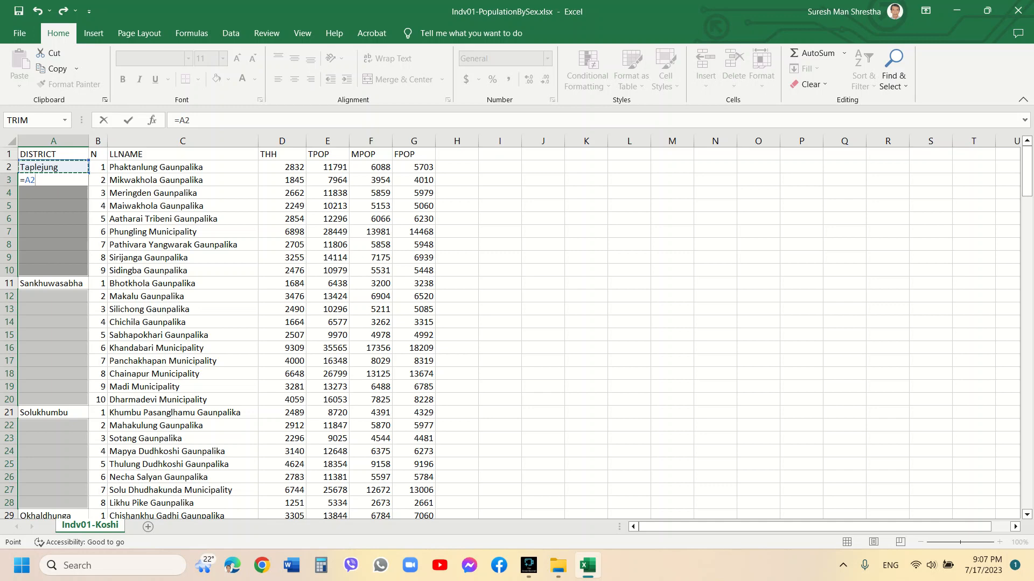
key("ctrl+Return")
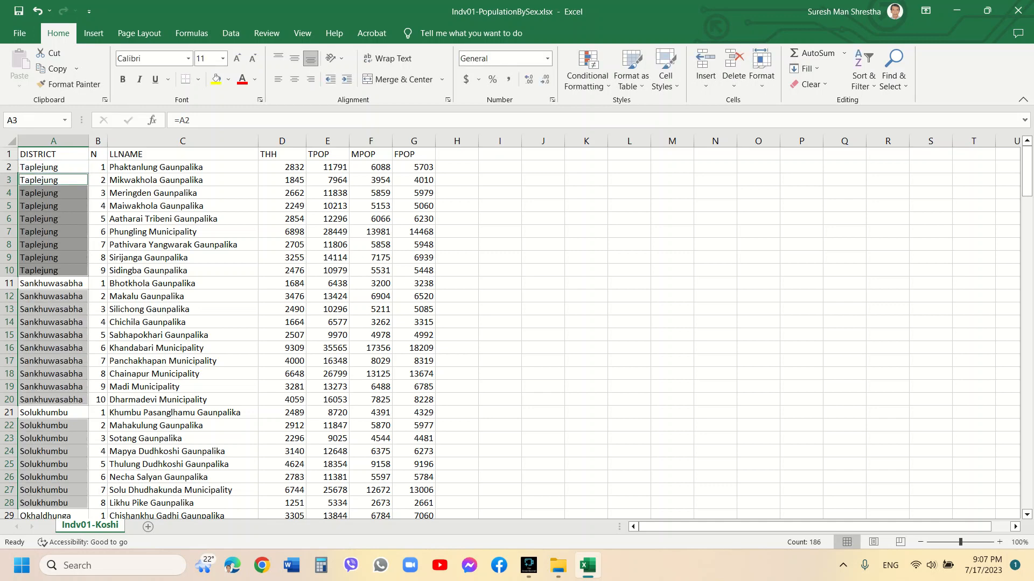
Delete rows 139 through 204, the surplus district fill below the last data row
scroll(512, 334, "down", 9)
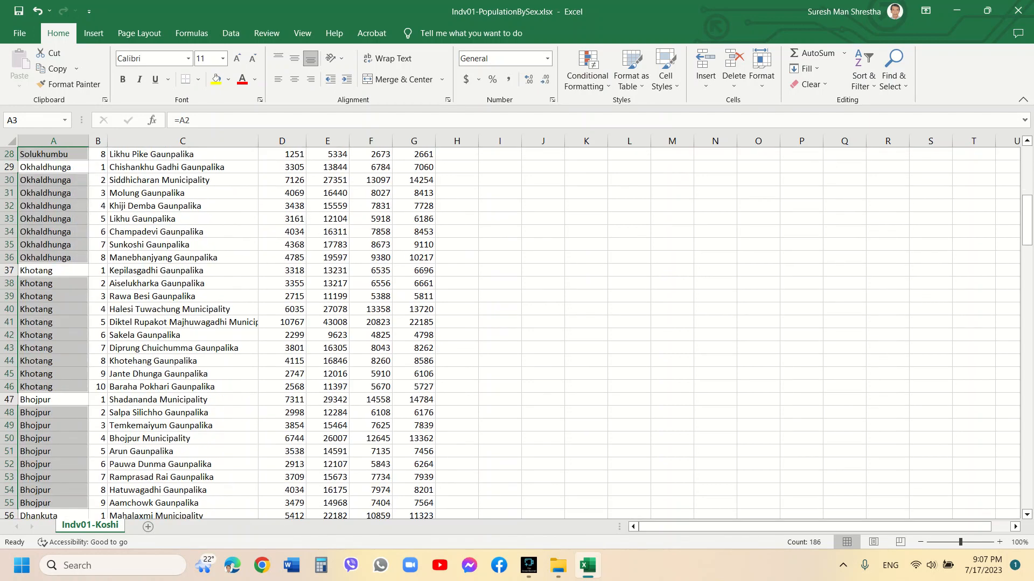
left_click_drag(1027, 221, 1027, 387)
scroll(517, 329, "down", 2)
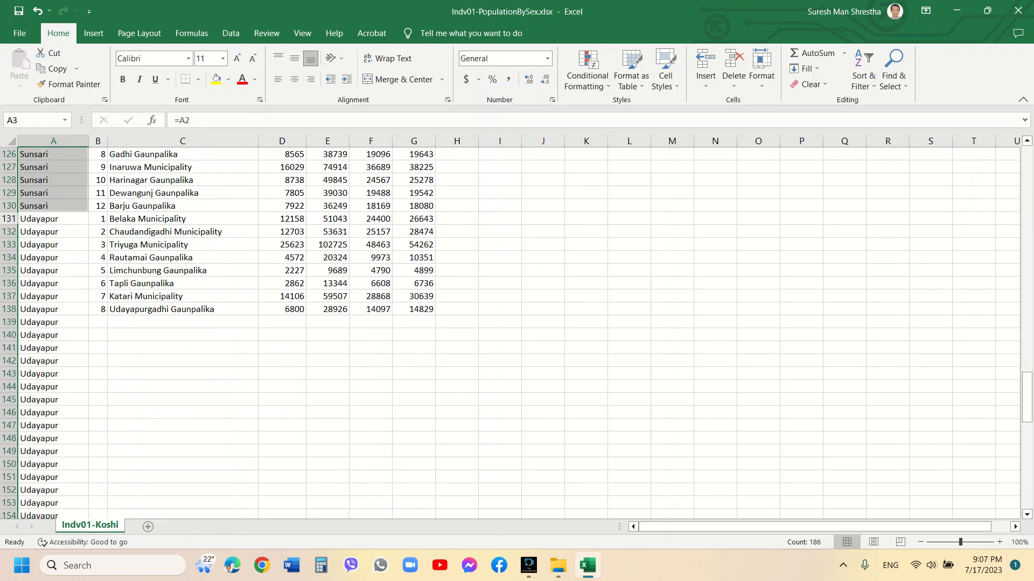
left_click(8, 322)
scroll(9, 322, "down", 6)
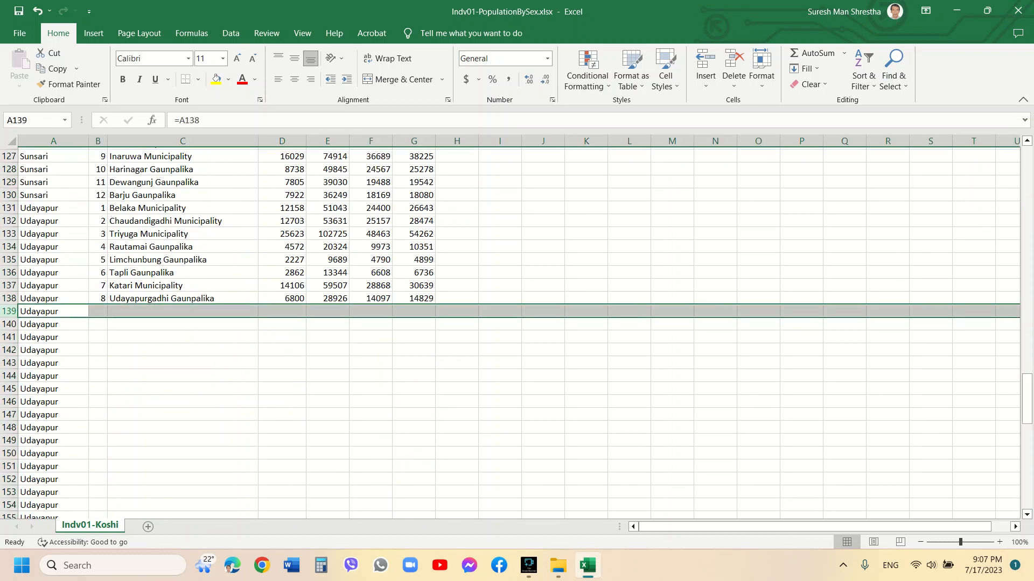
scroll(517, 332, "down", 18)
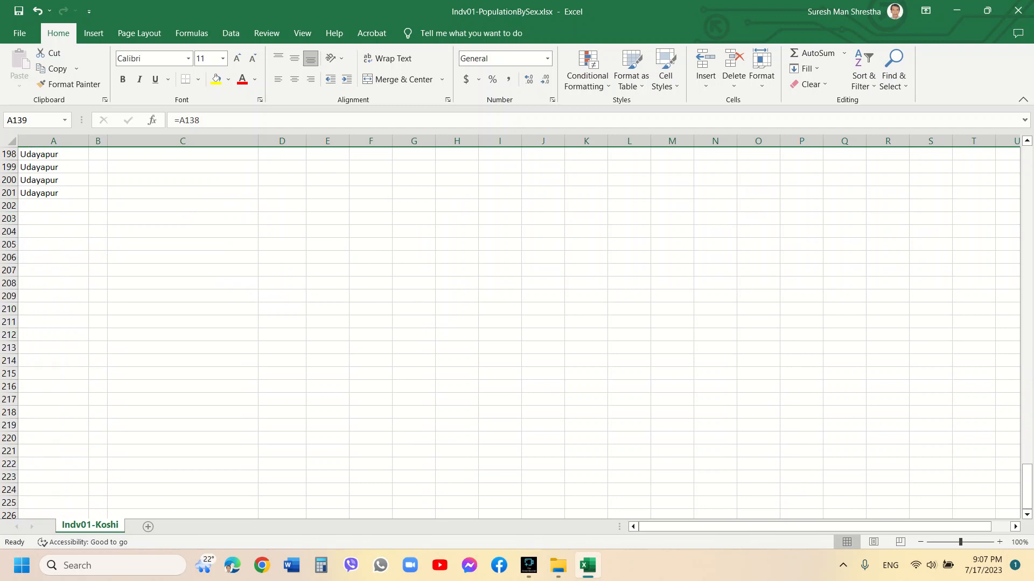
left_click(9, 231, "shift")
right_click(8, 231)
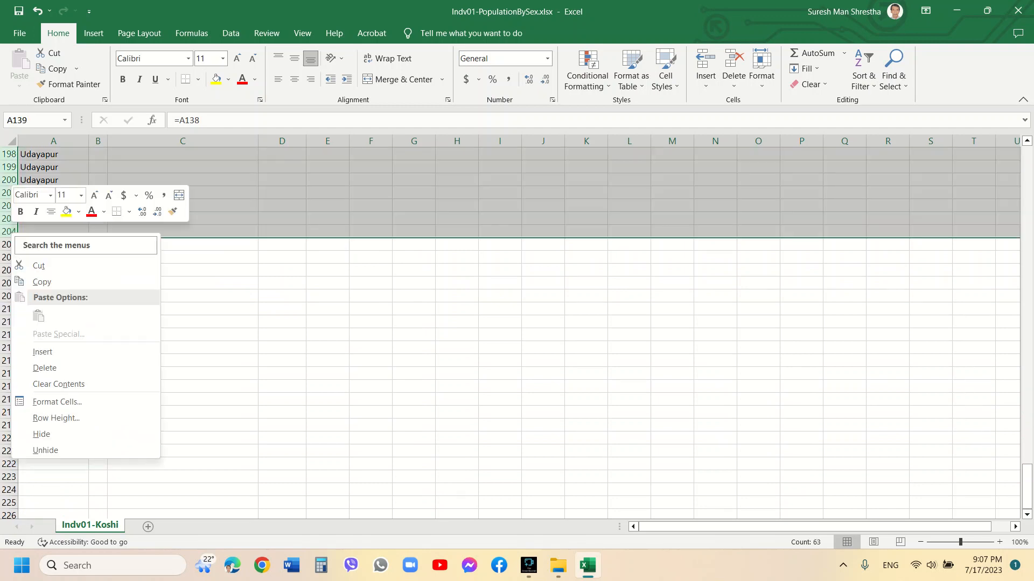
left_click(44, 368)
key("Down")
key("Down")
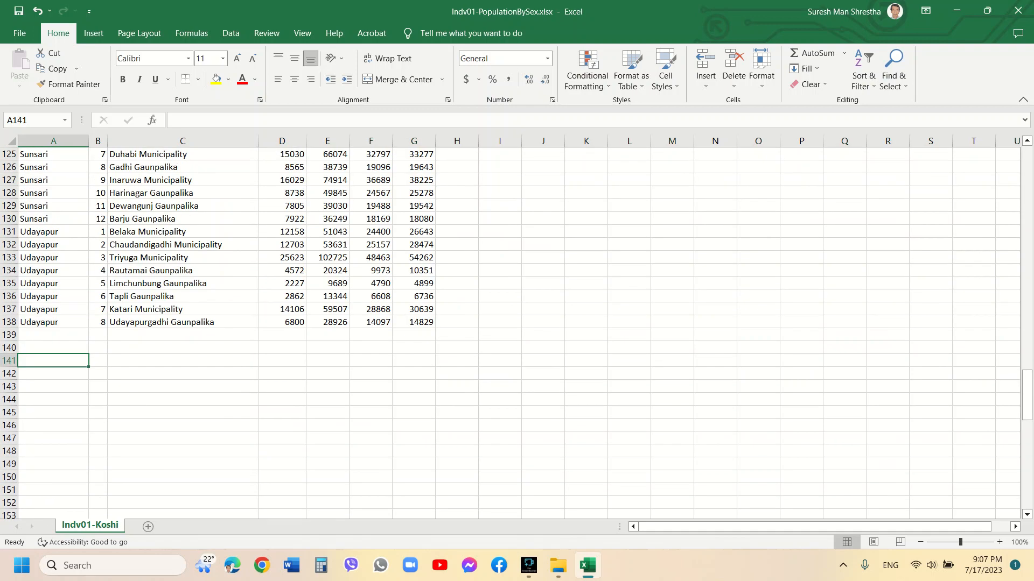
left_click(327, 374)
left_click(53, 335)
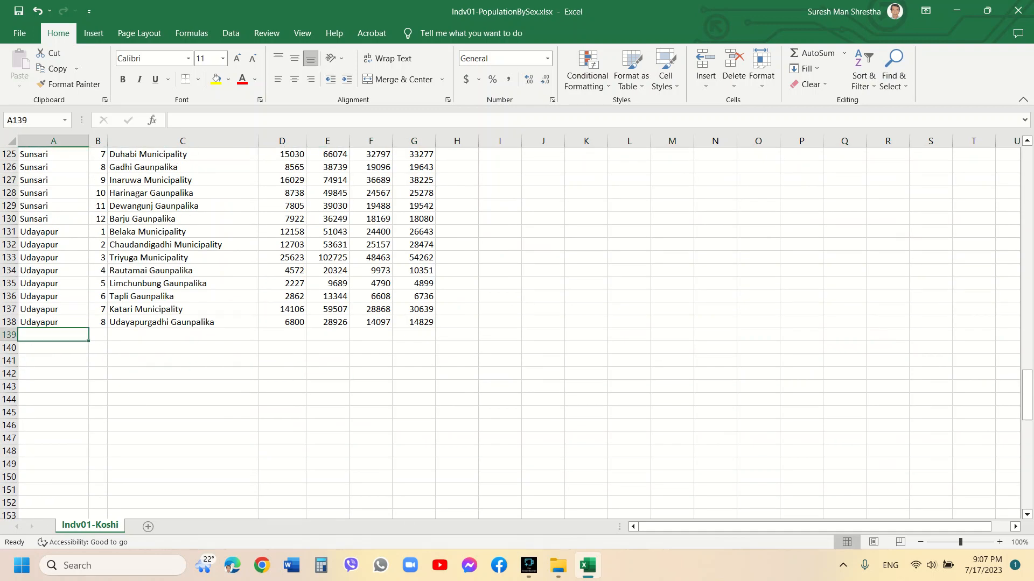
key("ctrl+Home")
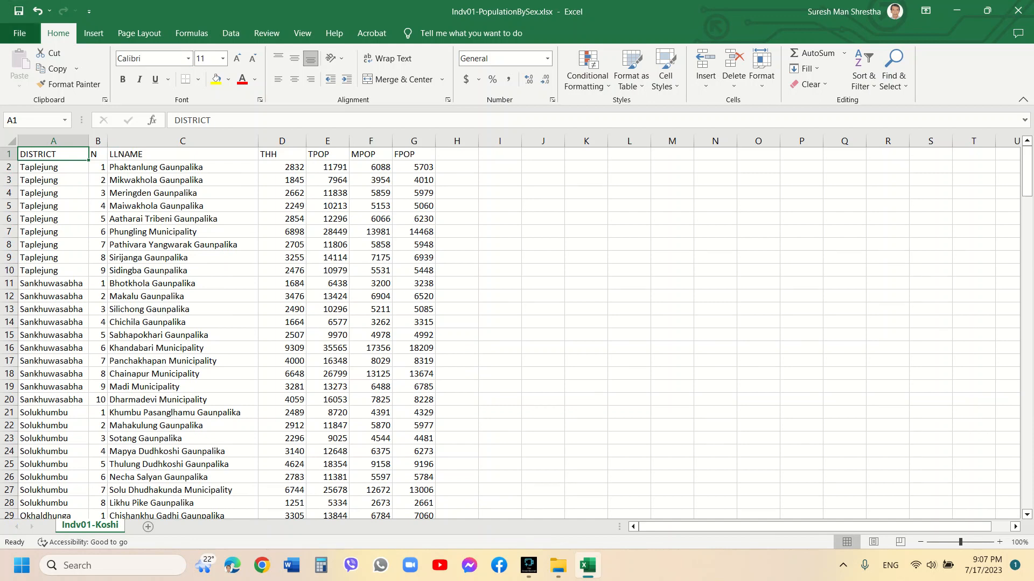
Save the workbook as PopulationBySexKoshi.xlsx in the D: VIDEO_MAKING DATA folder
left_click(20, 33)
left_click(43, 213)
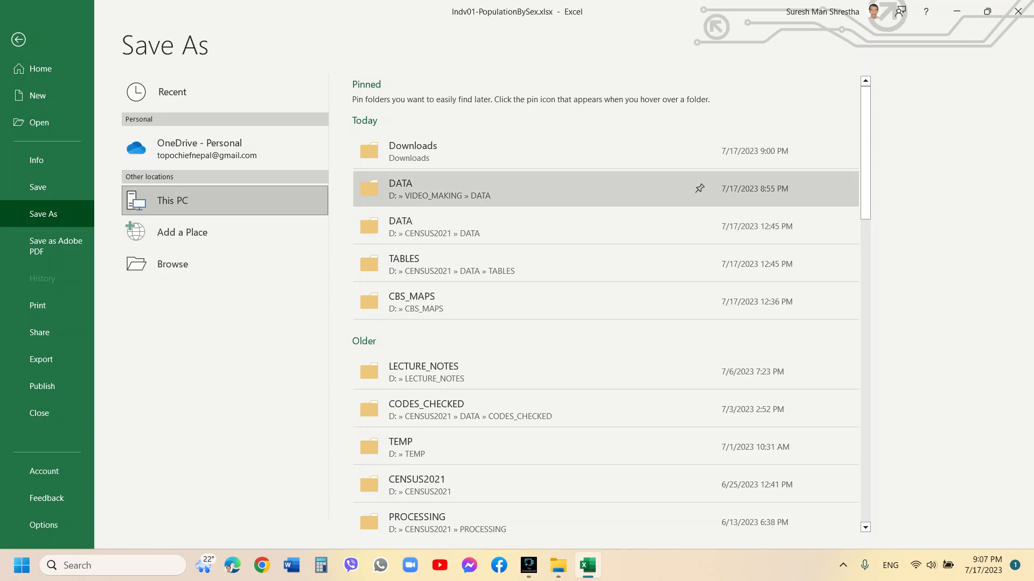
left_click(401, 188)
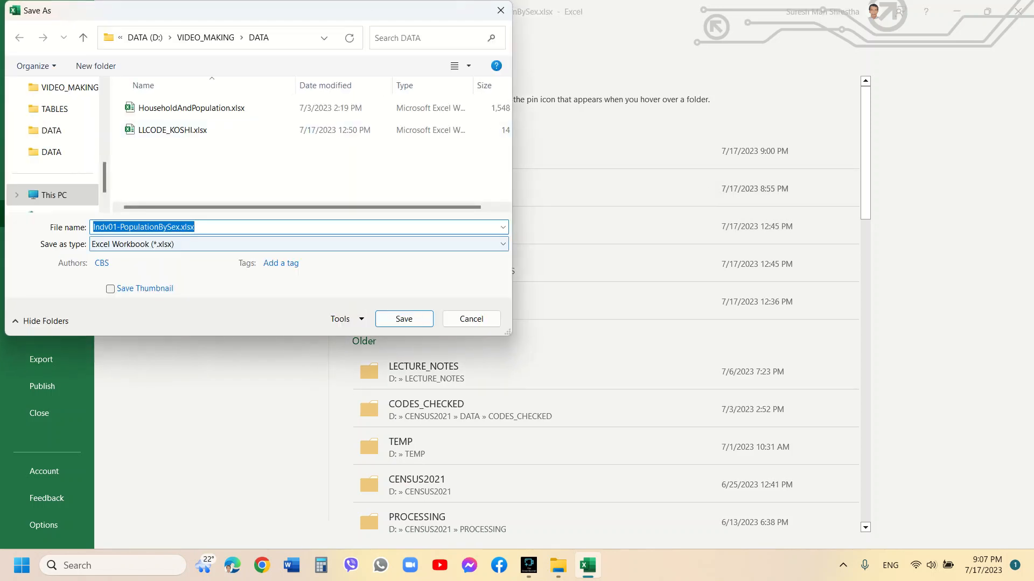
left_click(120, 228)
key("BackSpace")
key("BackSpace")
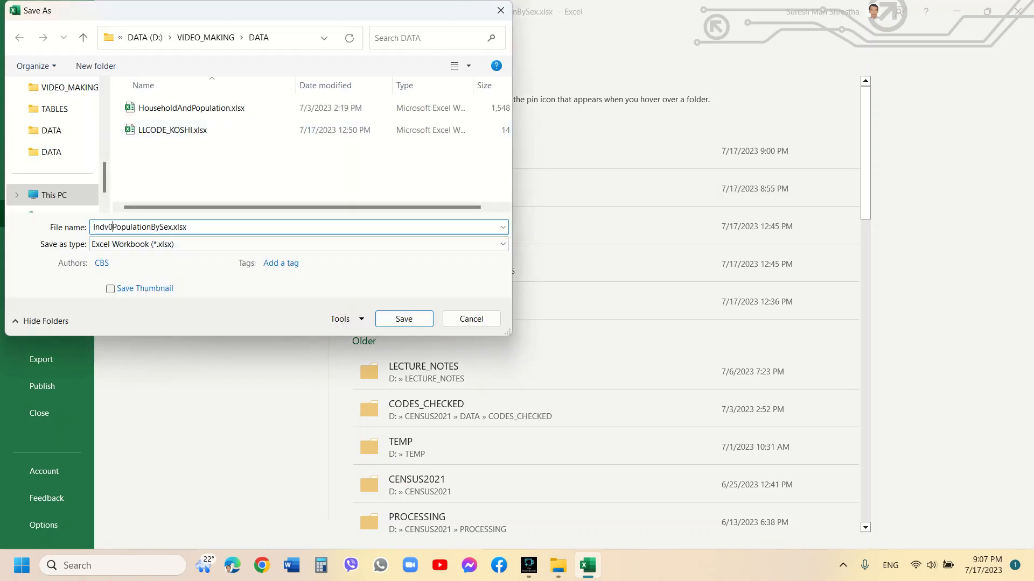
key("BackSpace")
key("BackSpace")
key("BackSpace")
key("BackSpace")
key("BackSpace")
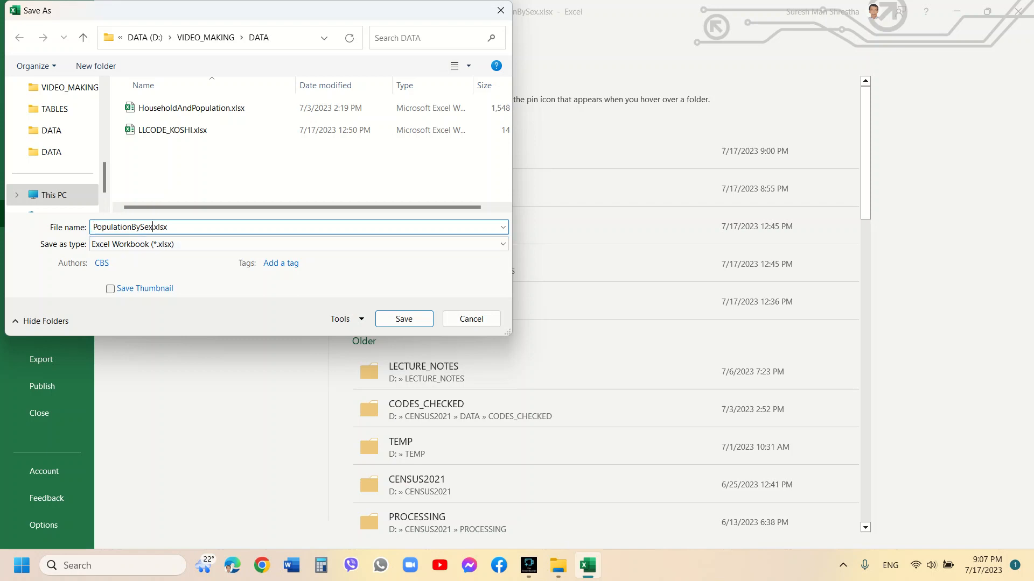
type("Koshi")
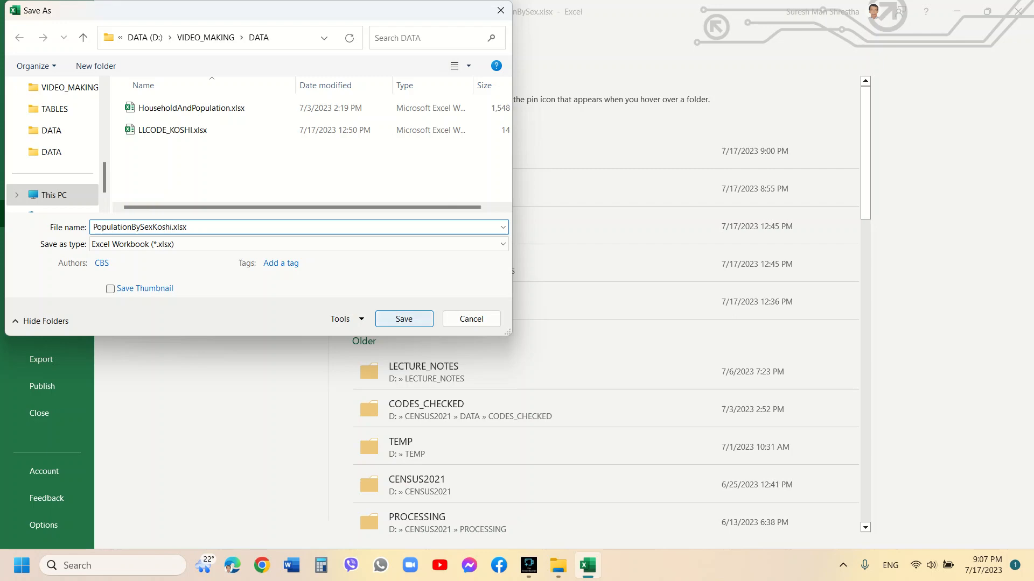
key("Return")
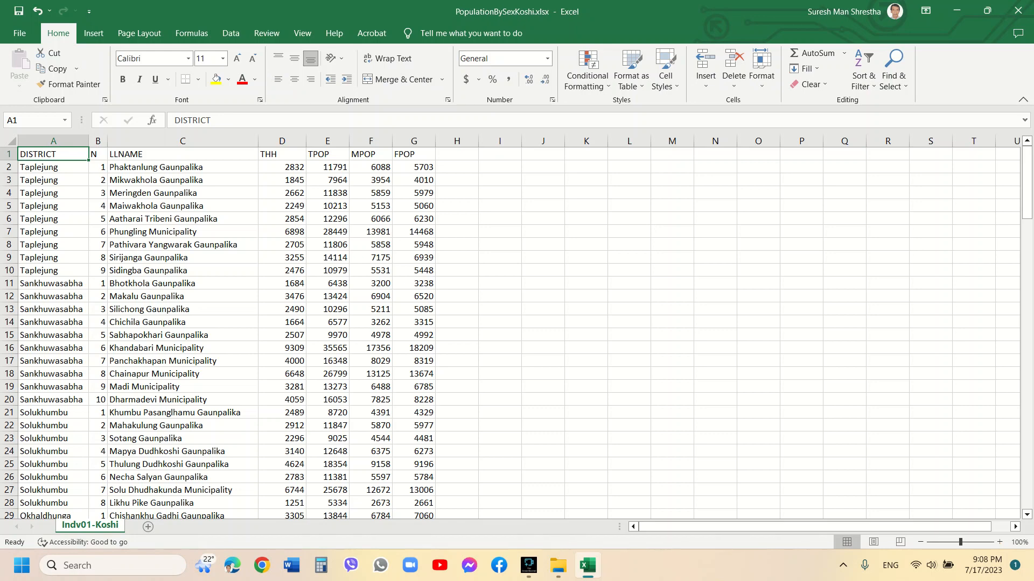
Copy the DISTRICT entries in A2:A138 and paste them back as values to replace the fill formulas
left_click(53, 231)
key("Up")
key("Up")
key("Up")
key("Up")
key("Up")
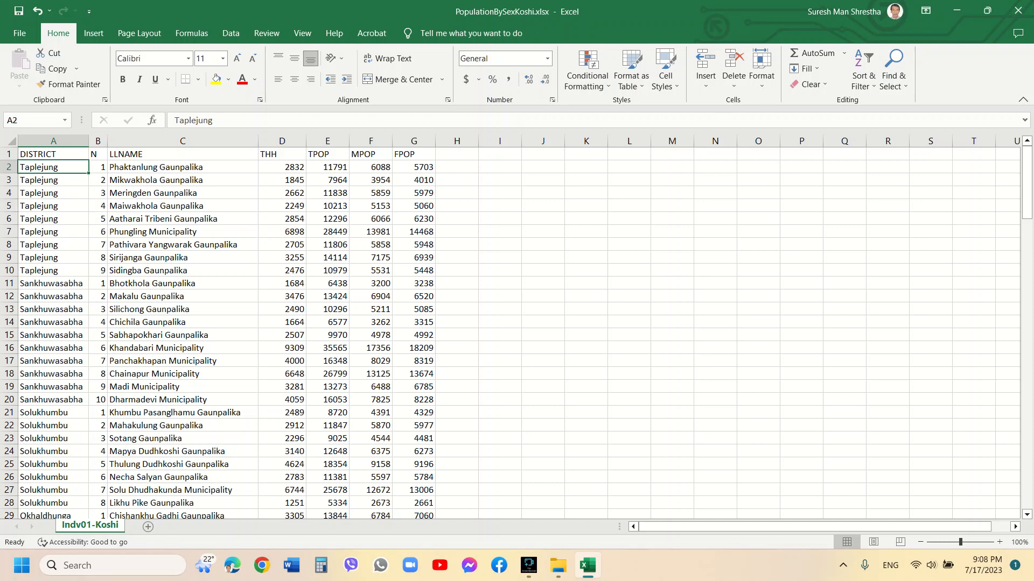
left_click_drag(1027, 183, 1026, 472)
key("ctrl+shift+Down")
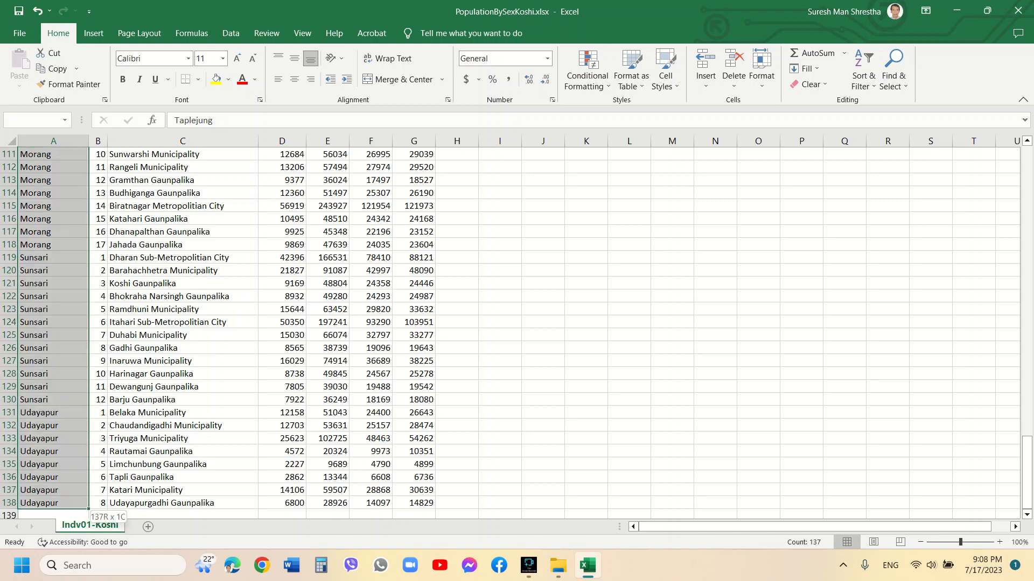
key("ctrl+c")
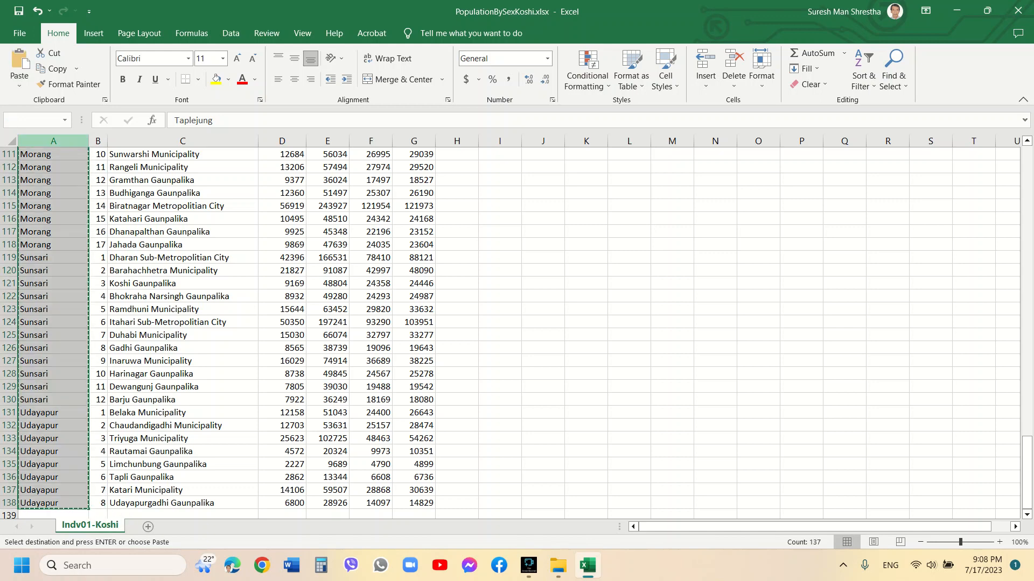
left_click(19, 86)
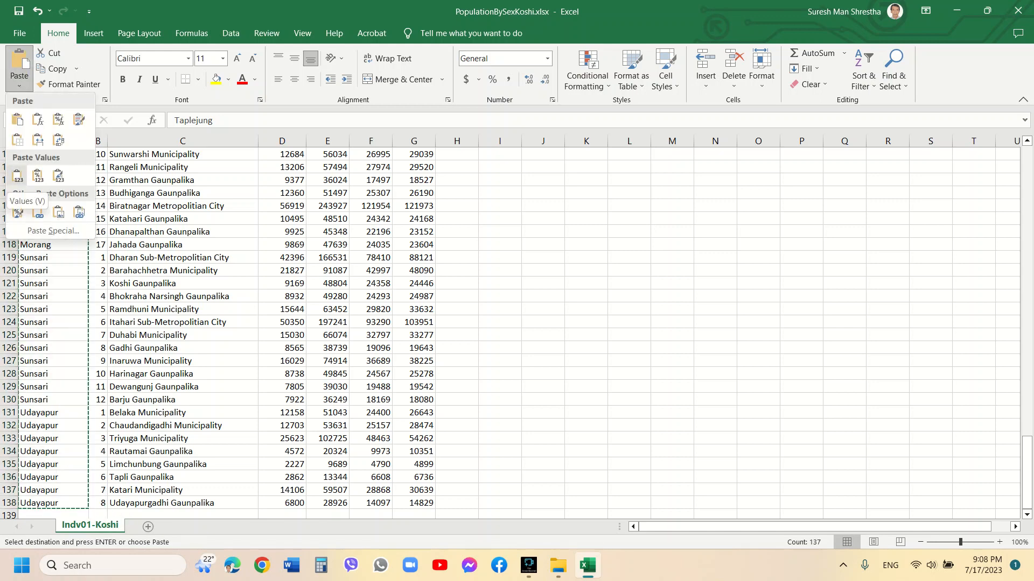
left_click(18, 173)
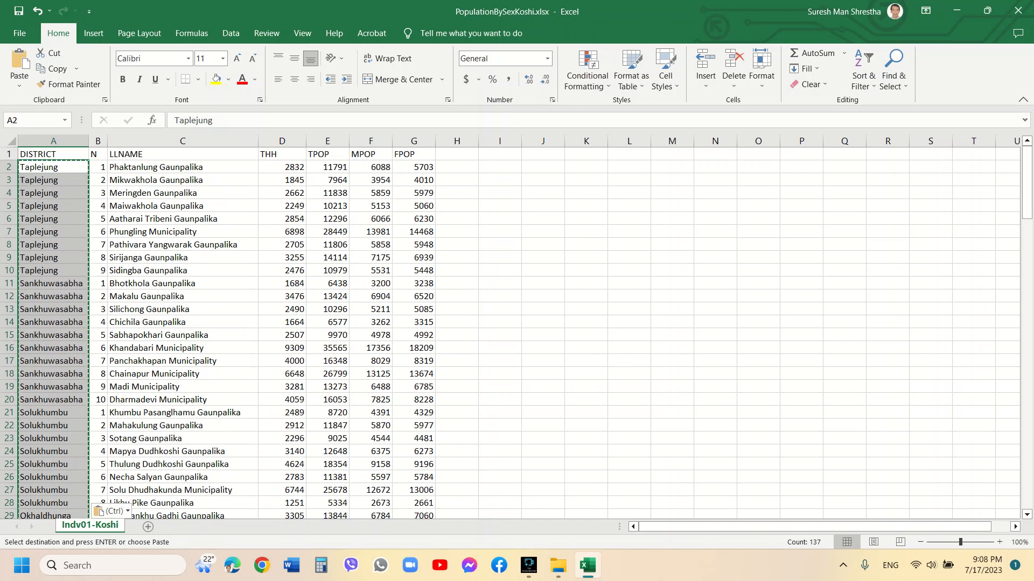
key("Escape")
key("Down")
key("Down")
key("Down")
key("Down")
key("Down")
key("Down")
key("Down")
key("Down")
key("Down")
key("Down")
key("Down")
key("Down")
key("Down")
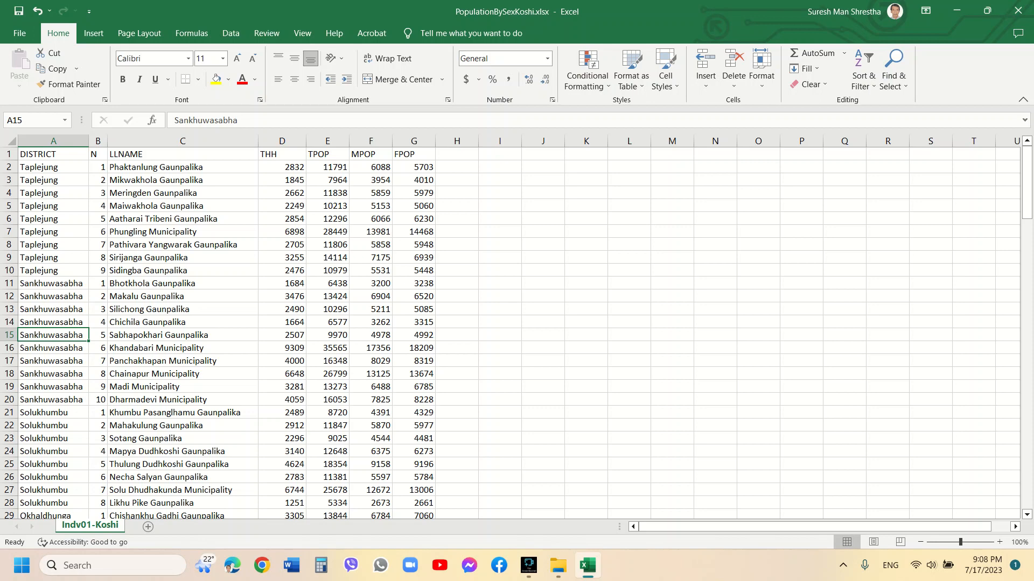
In File Explorer, browse to the D: VIDEO_MAKING DATA folder and open LLCODE_KOSHI.xlsx
left_click(558, 565)
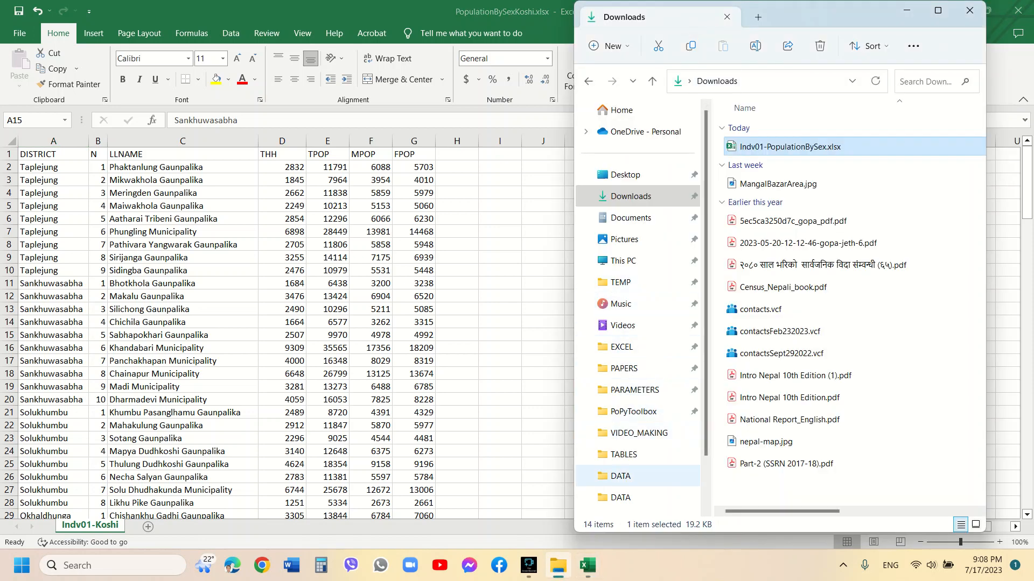
left_click(623, 261)
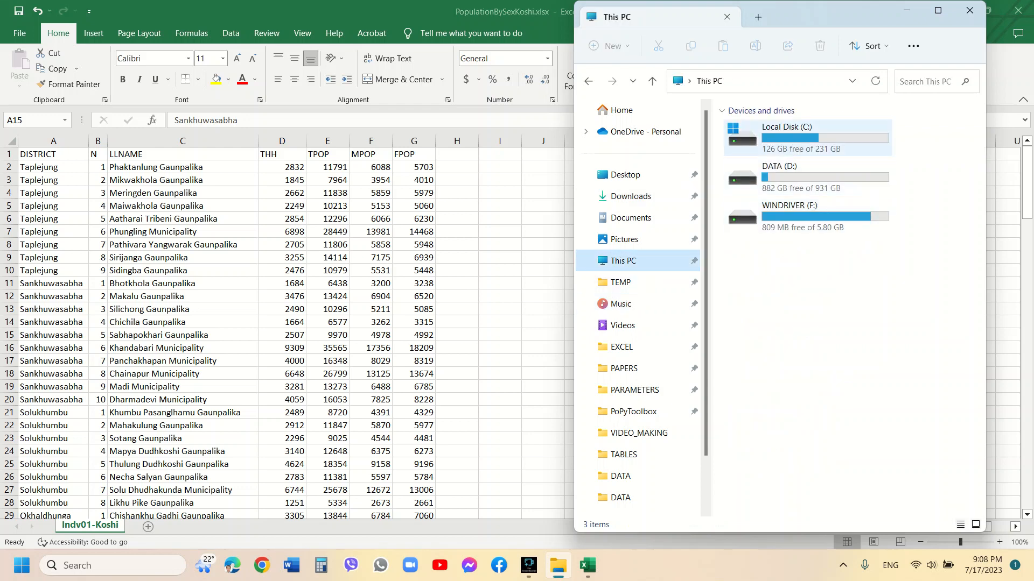
double_click(797, 177)
scroll(835, 323, "down", 10)
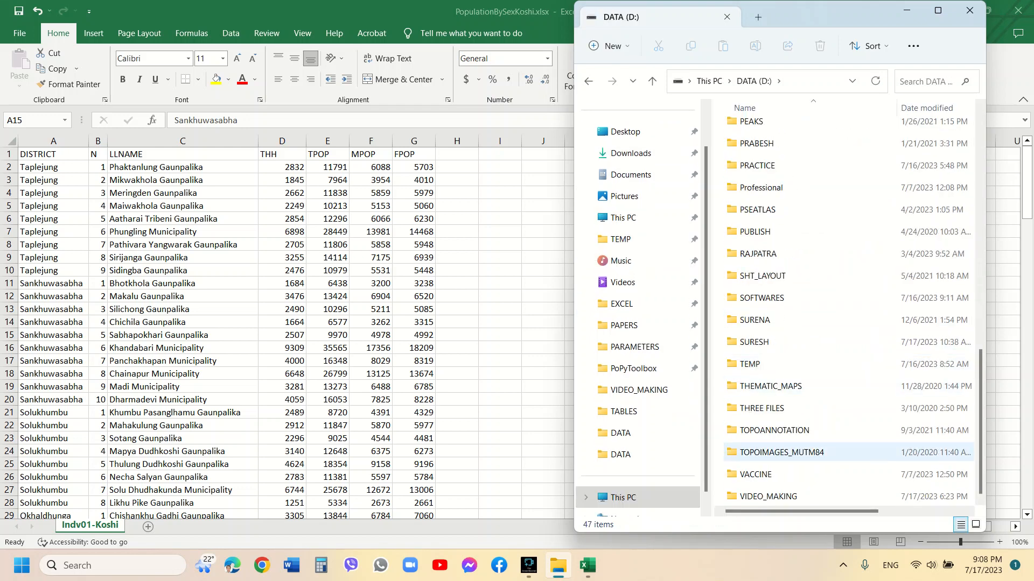
double_click(769, 497)
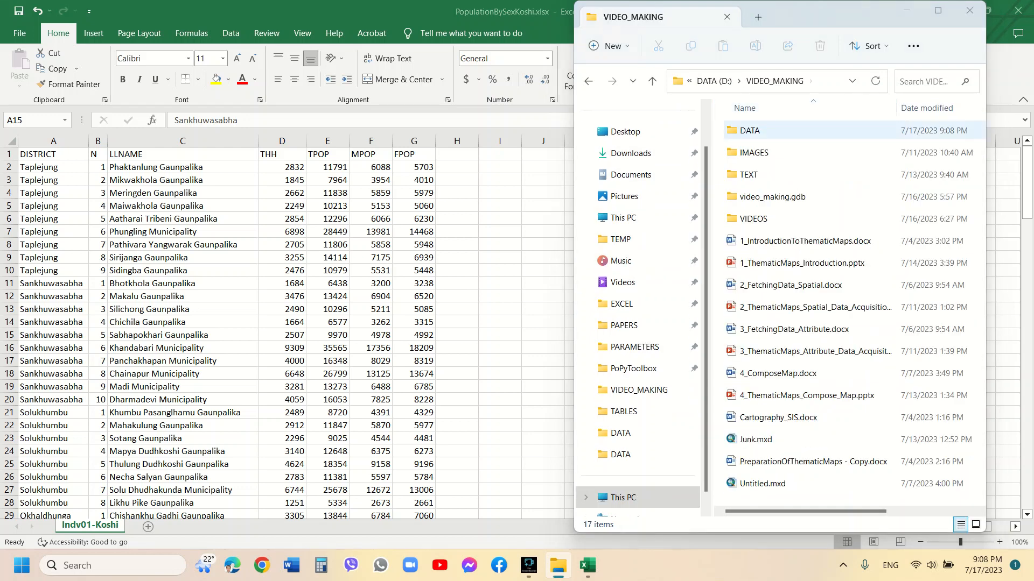
double_click(750, 130)
left_click(773, 153)
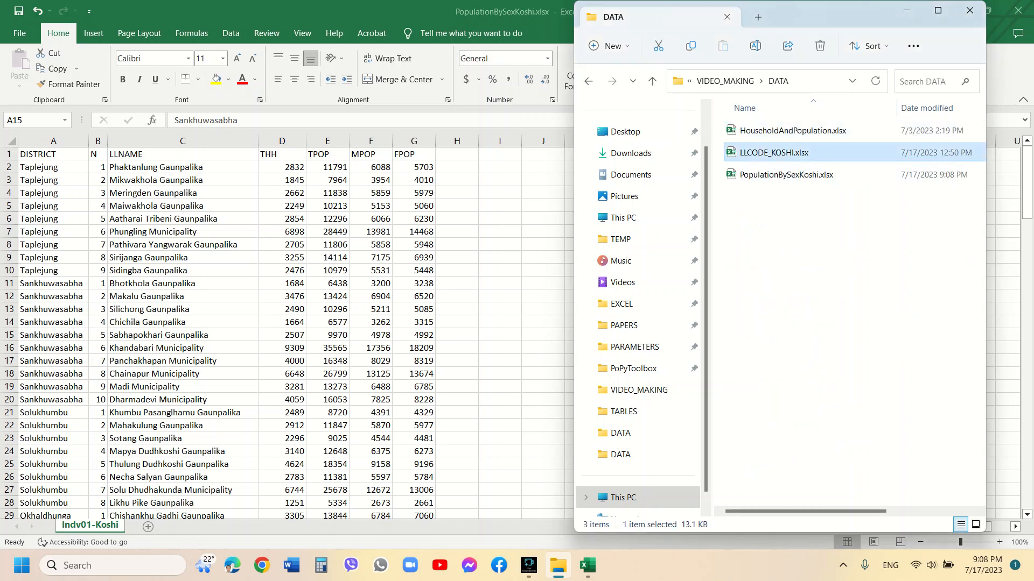
key("alt+Tab")
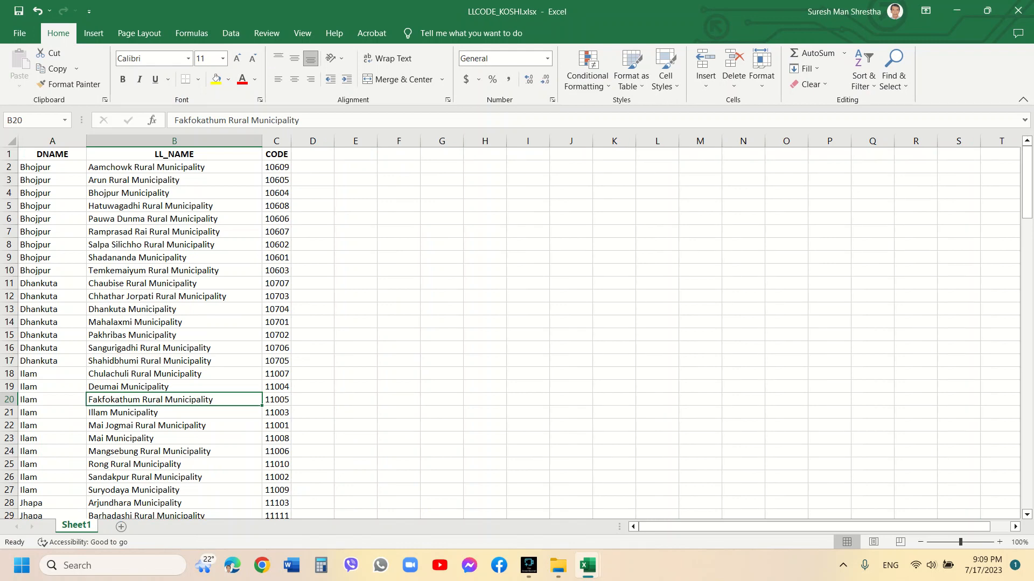
Custom-sort the local level code table by DNAME, then by LL_NAME, both A to Z
left_click(53, 167)
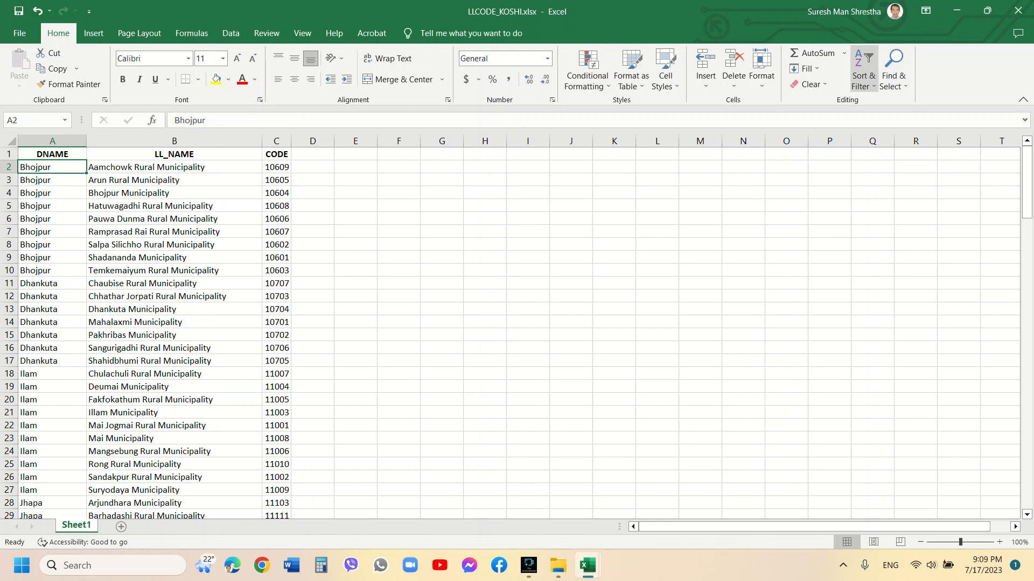
left_click(864, 73)
left_click(896, 133)
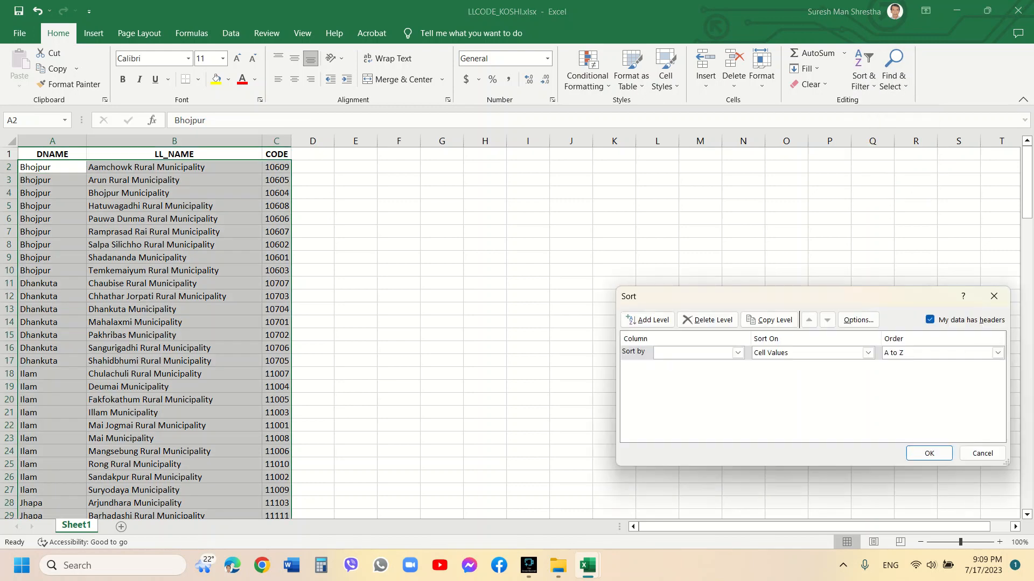
left_click(738, 352)
left_click(667, 363)
left_click(647, 320)
left_click(738, 367)
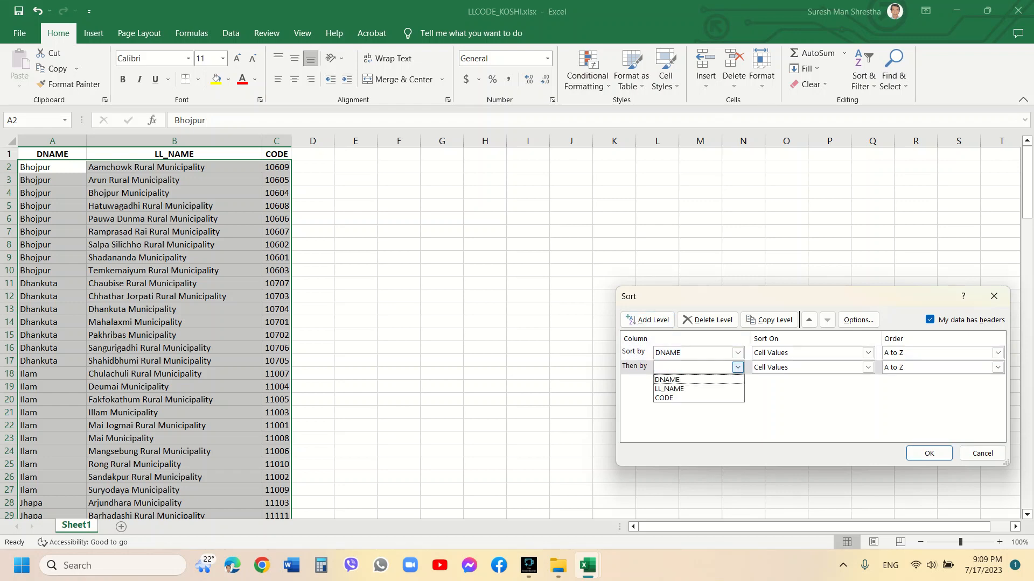
left_click(669, 389)
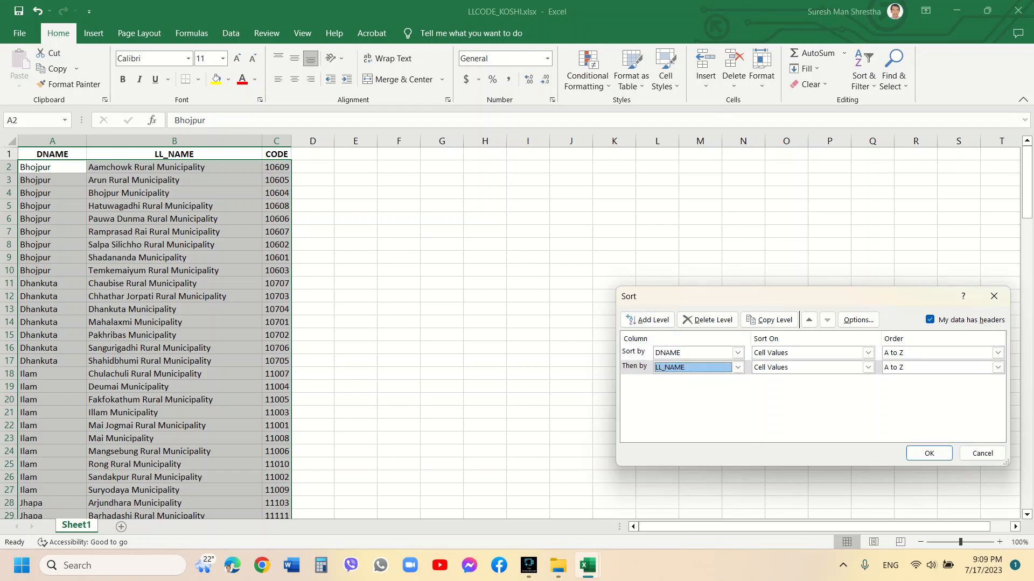
left_click(929, 454)
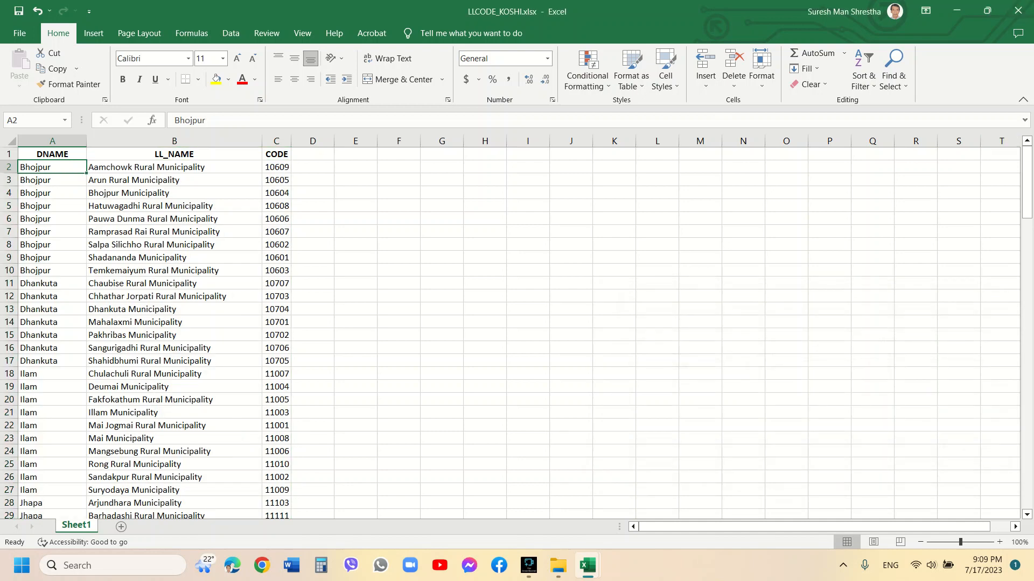
Switch to PopulationBySexKoshi.xlsx and custom-sort its data by DISTRICT, then by LLNAME, both A to Z
mouse_move(587, 565)
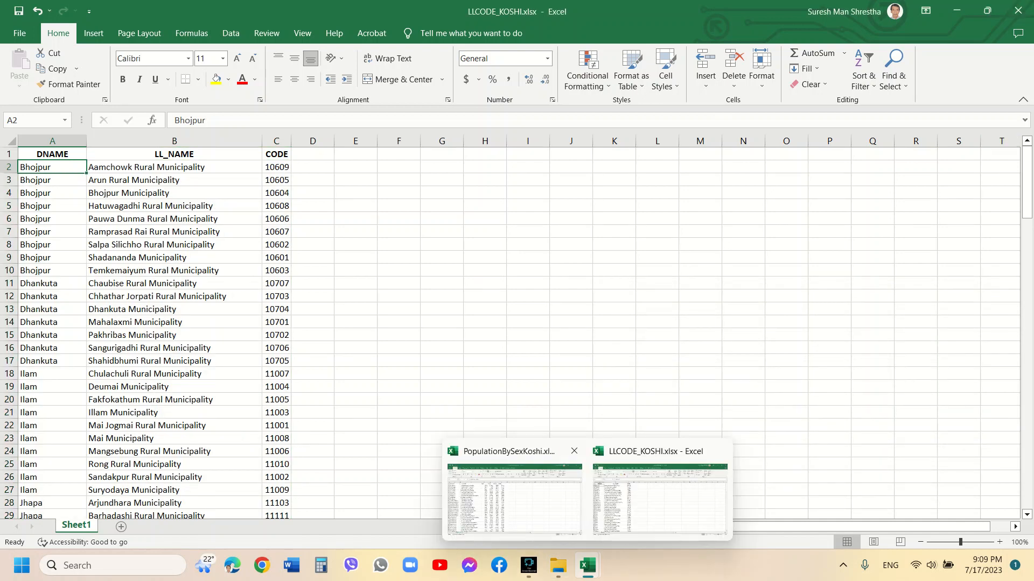
left_click(514, 488)
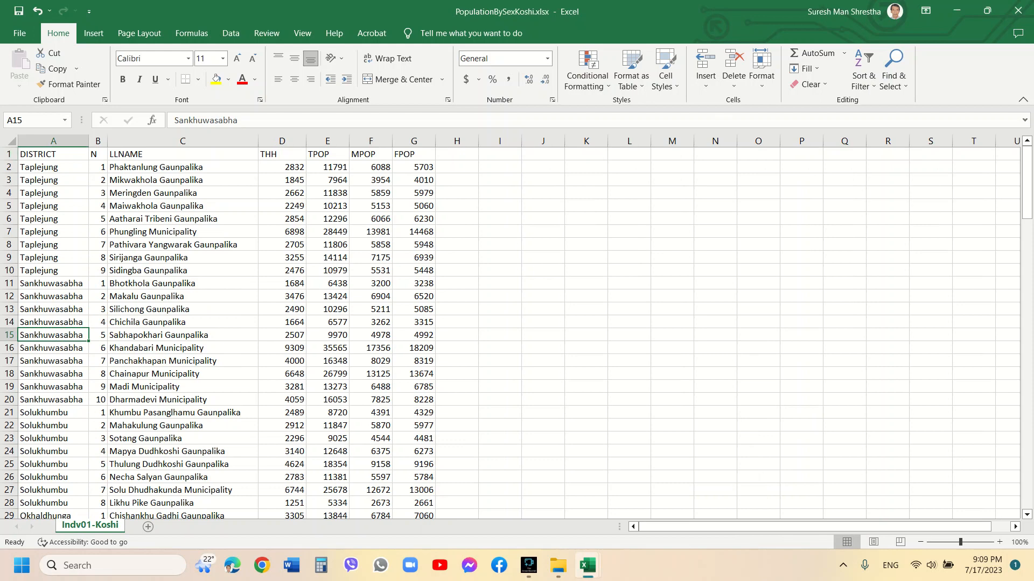
left_click(53, 167)
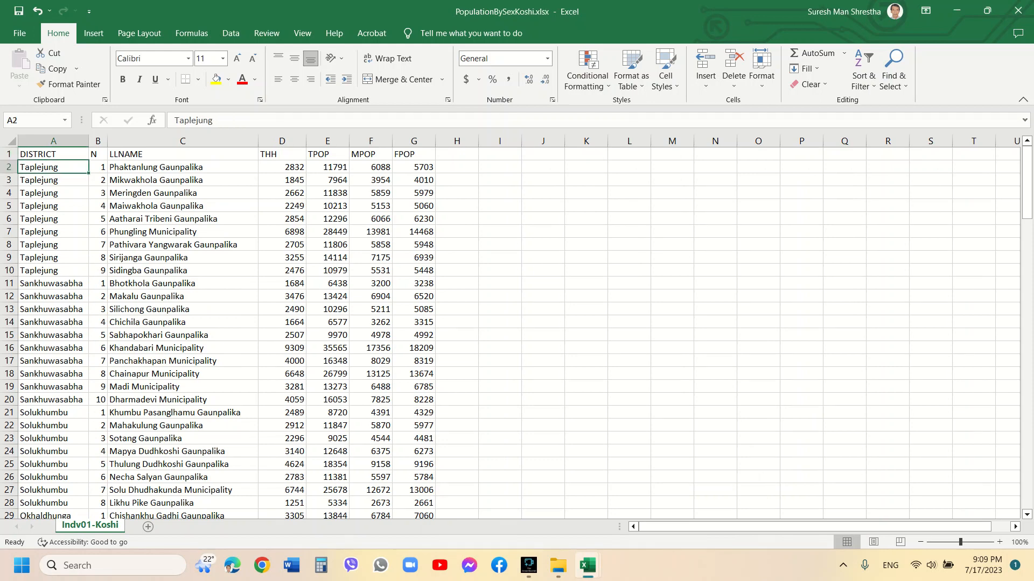
left_click(864, 81)
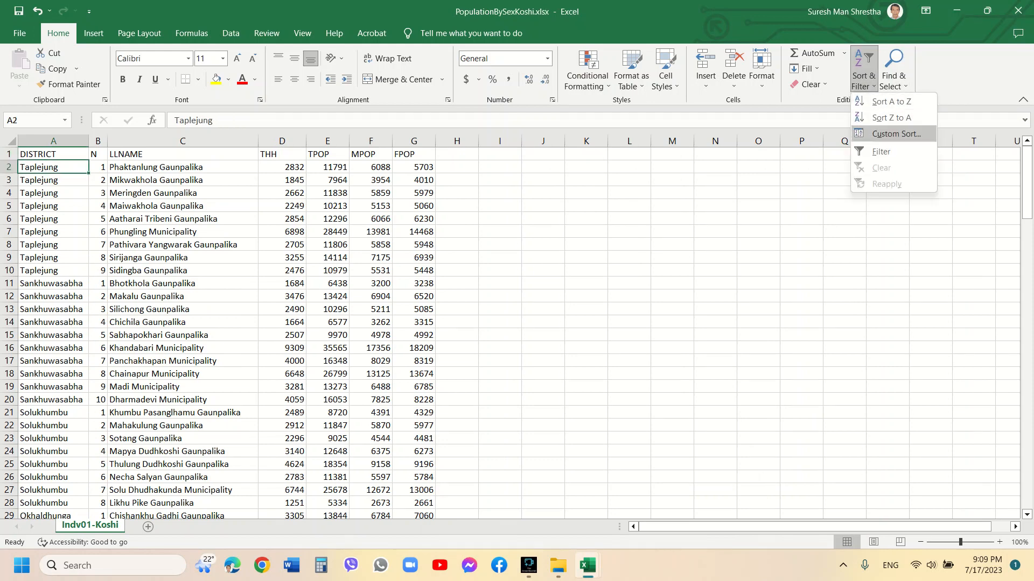
left_click(897, 134)
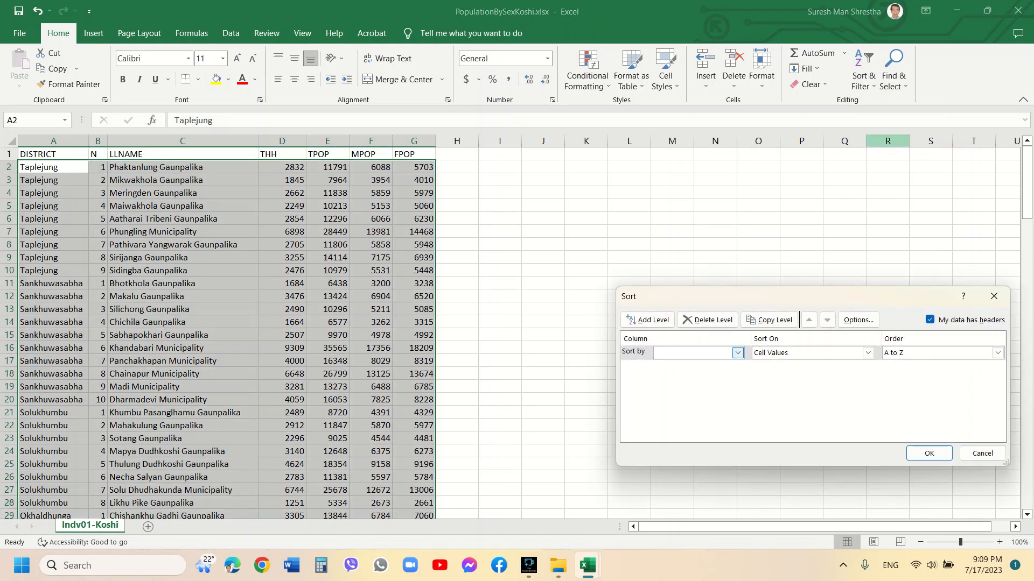
left_click(738, 353)
left_click(699, 365)
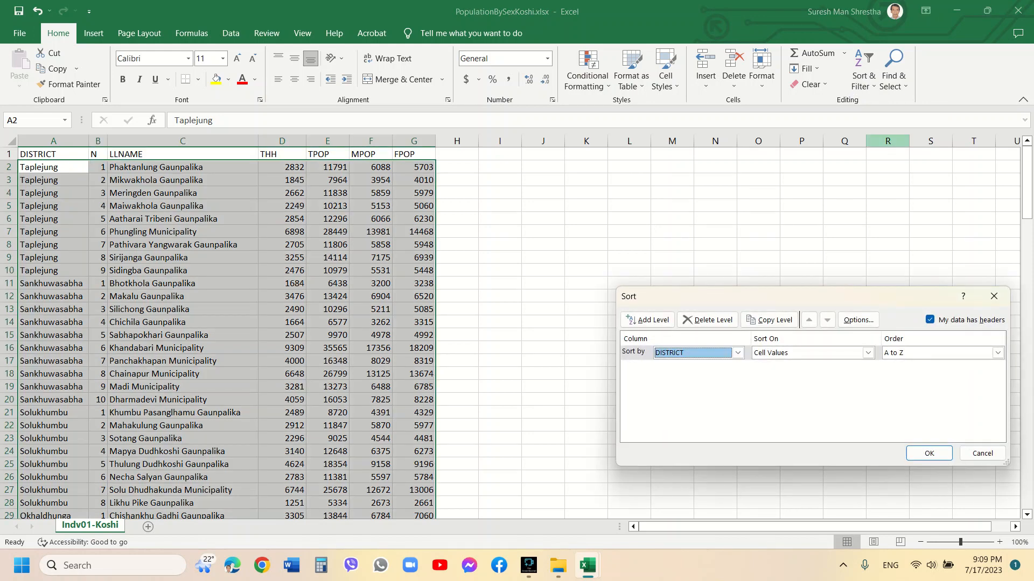
left_click(648, 320)
left_click(738, 367)
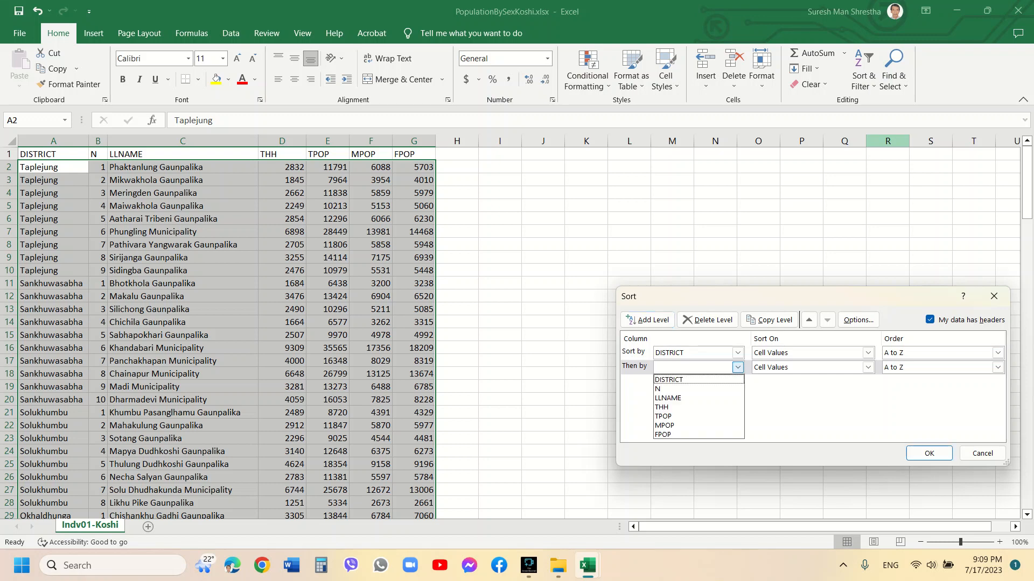
left_click(678, 397)
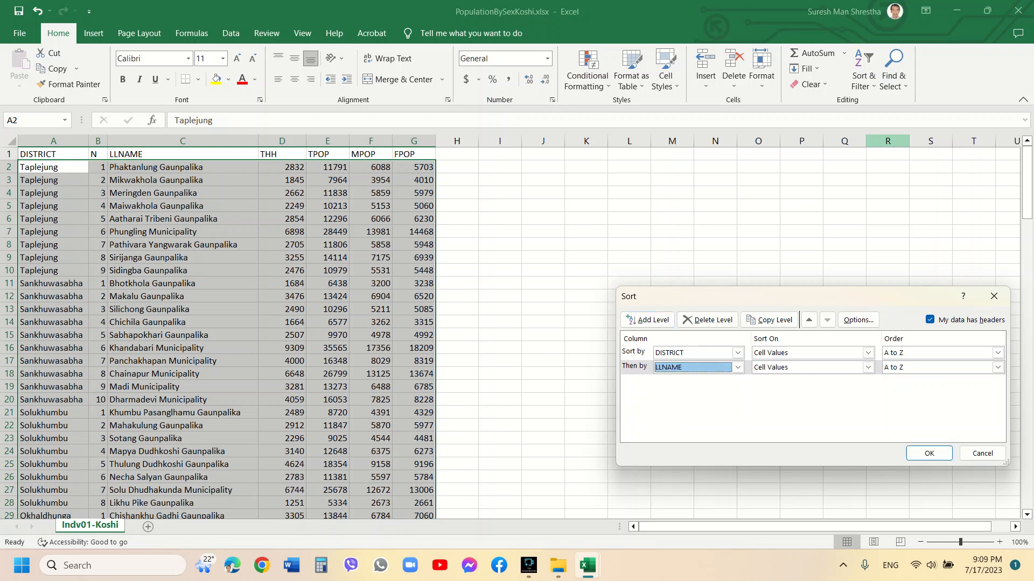
left_click(929, 453)
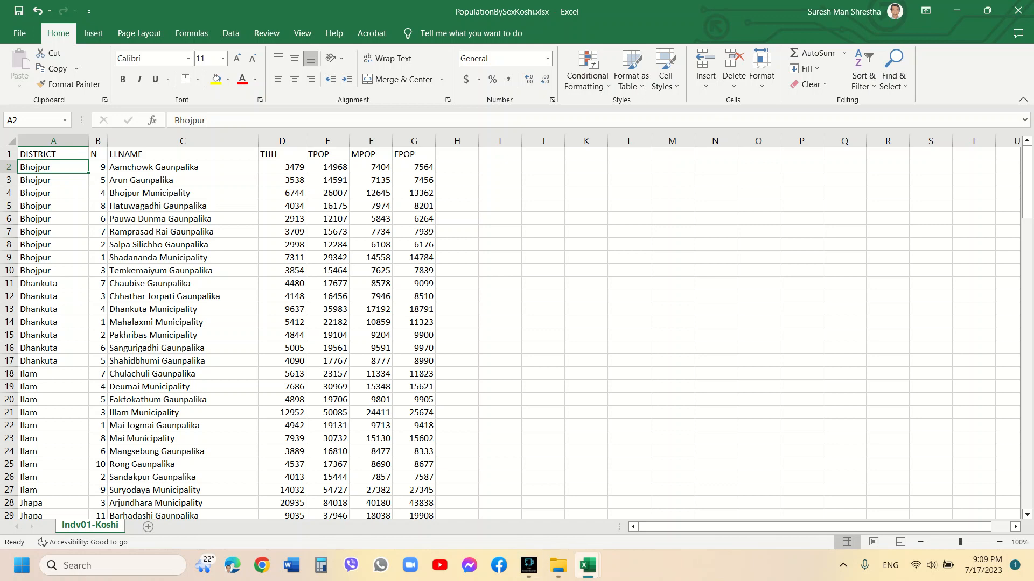
Switch to LLCODE_KOSHI.xlsx and copy the entire local level code table
mouse_move(588, 565)
left_click(660, 498)
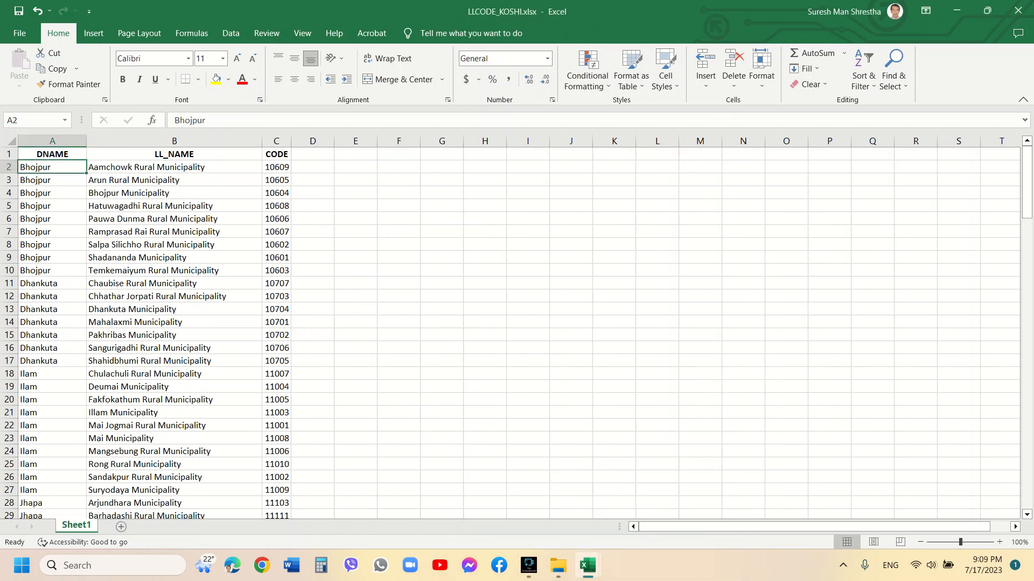
left_click(52, 154)
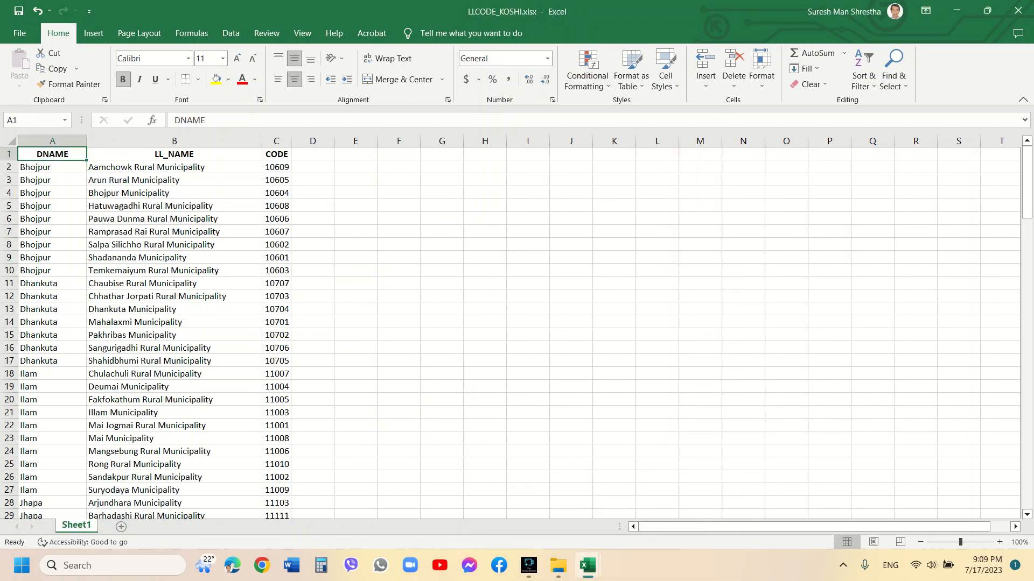
scroll(517, 331, "down", 20)
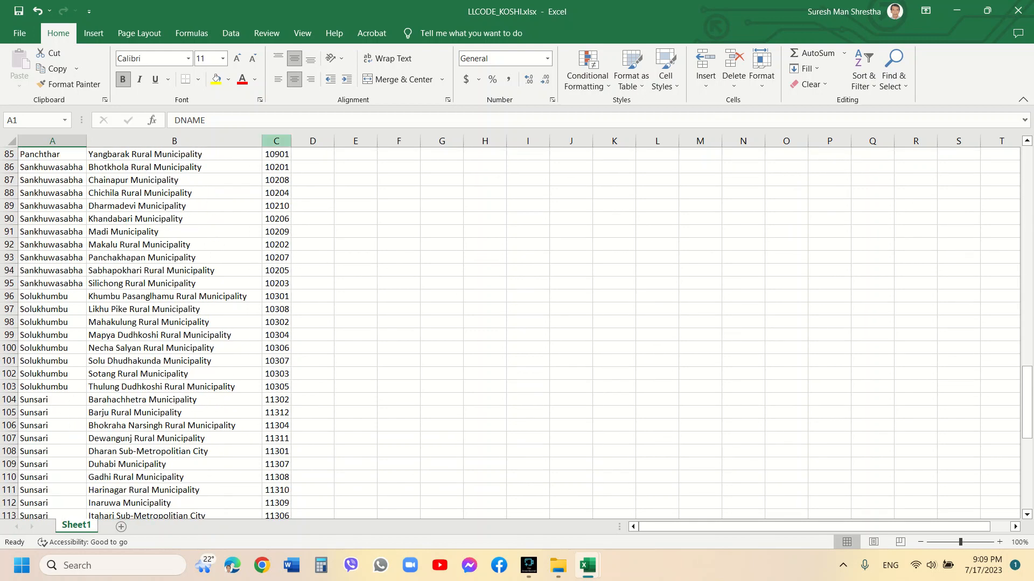
scroll(517, 331, "down", 13)
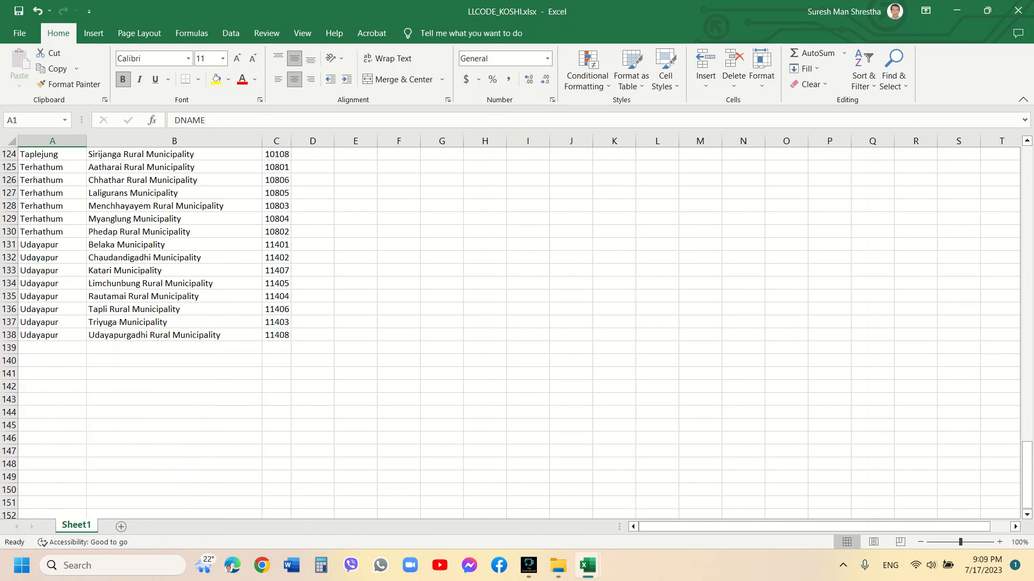
key("ctrl+a")
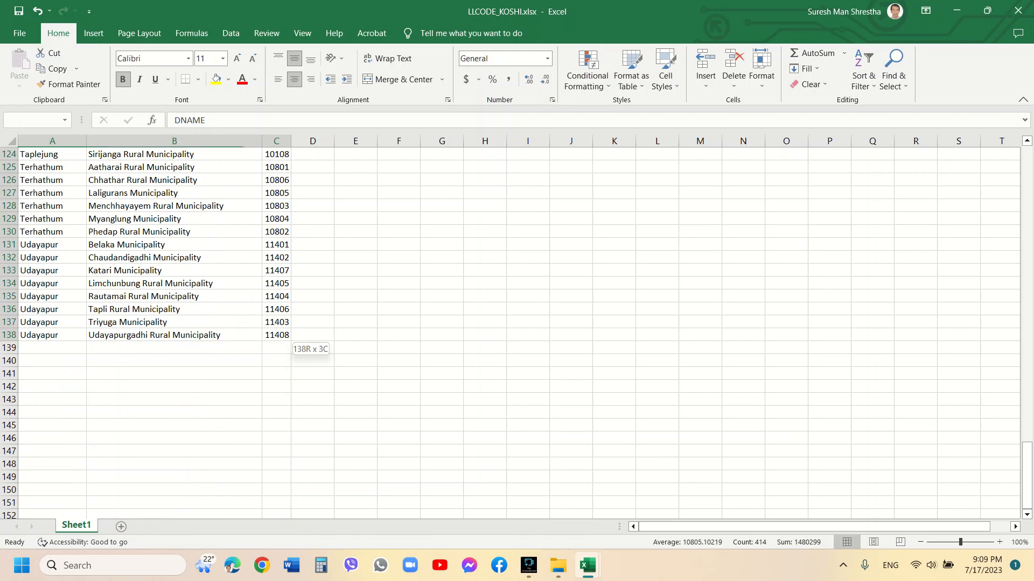
key("ctrl+c")
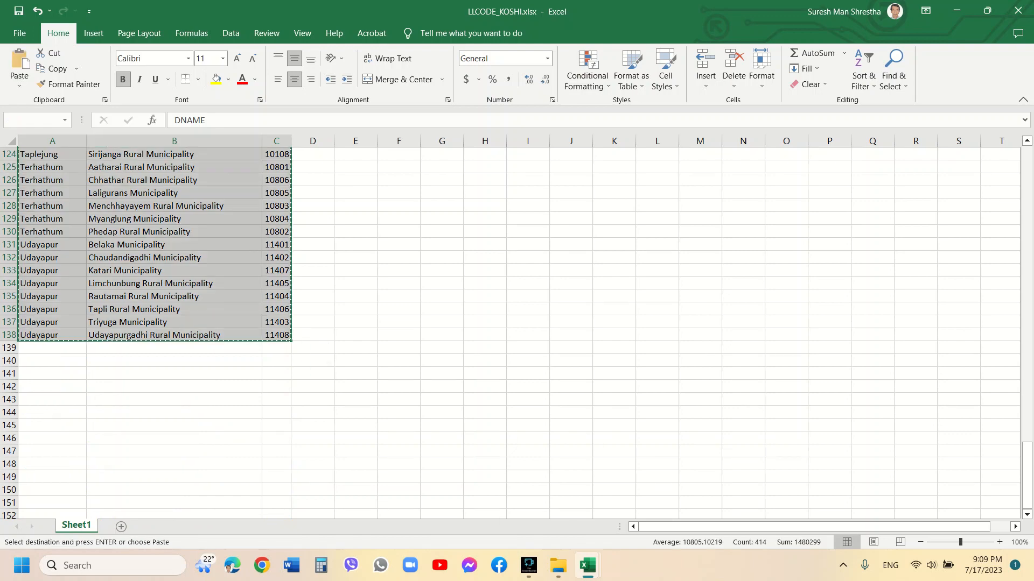
Paste the code table into PopulationBySexKoshi.xlsx starting at H1 and autofit the widths of columns H to J
mouse_move(586, 565)
left_click(514, 498)
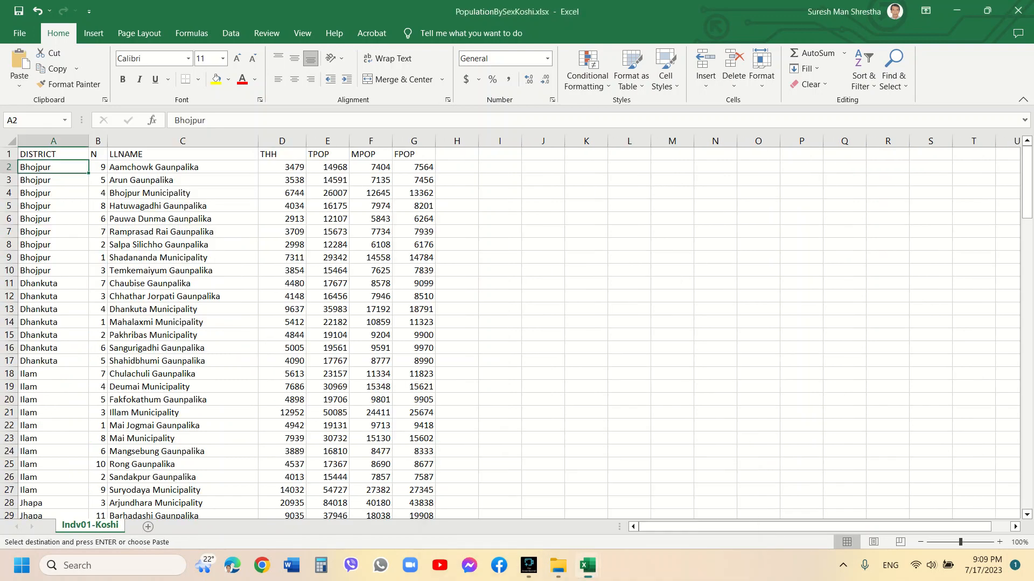
left_click(457, 154)
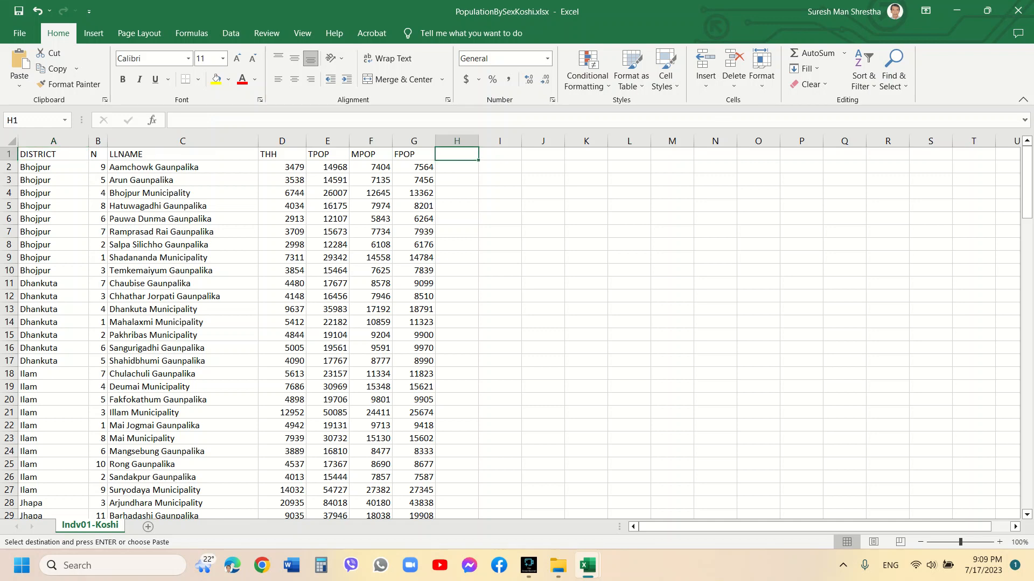
key("ctrl+v")
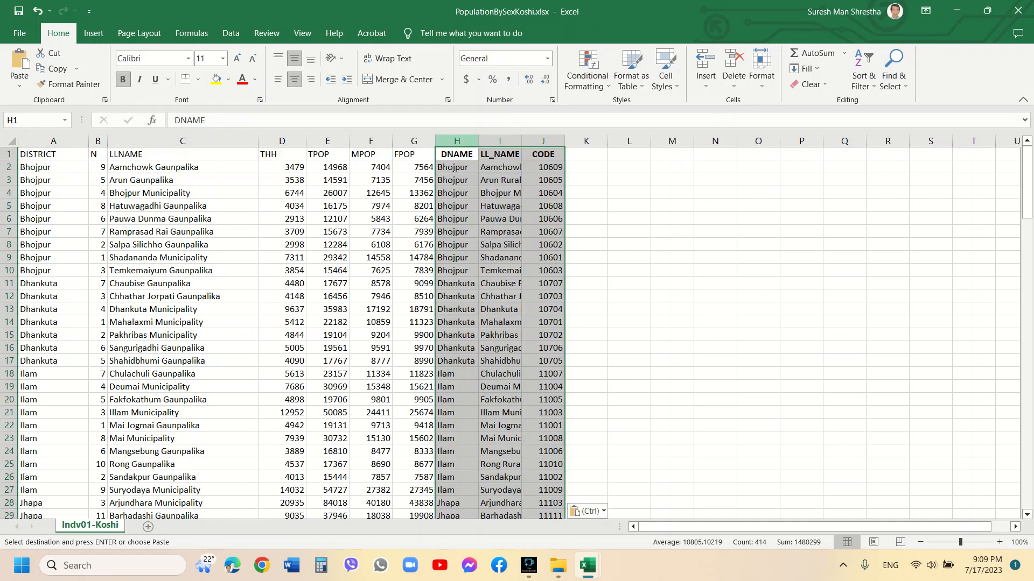
left_click_drag(457, 141, 572, 141)
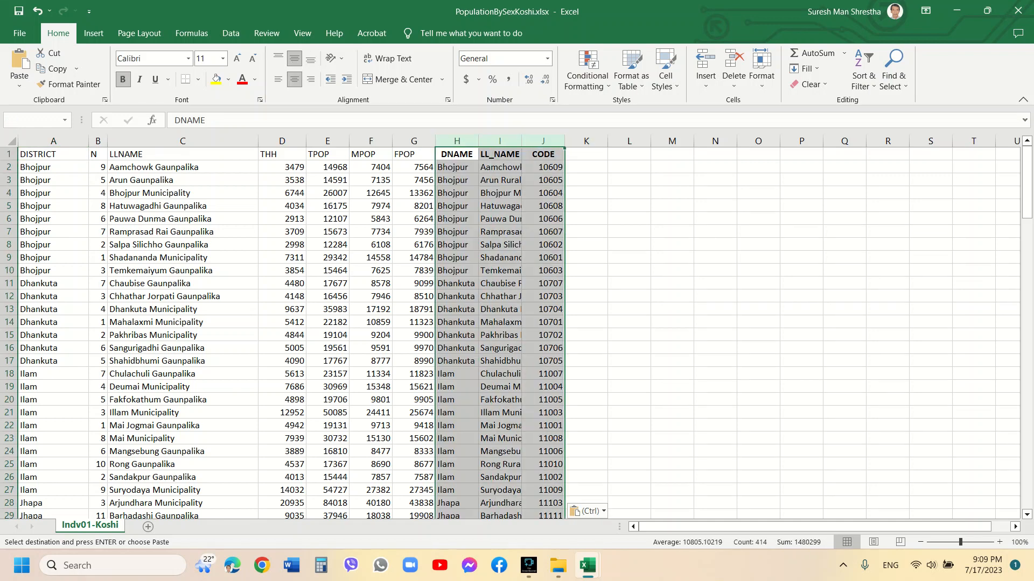
double_click(565, 141)
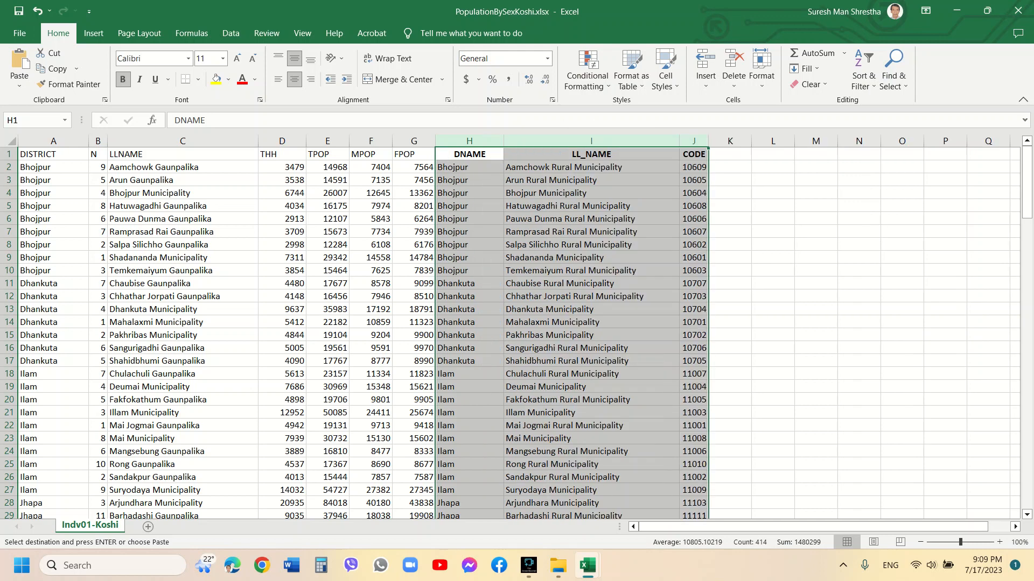
Compare the district and local level names, then add the header CHK in K1
left_click(469, 167)
left_click(565, 167)
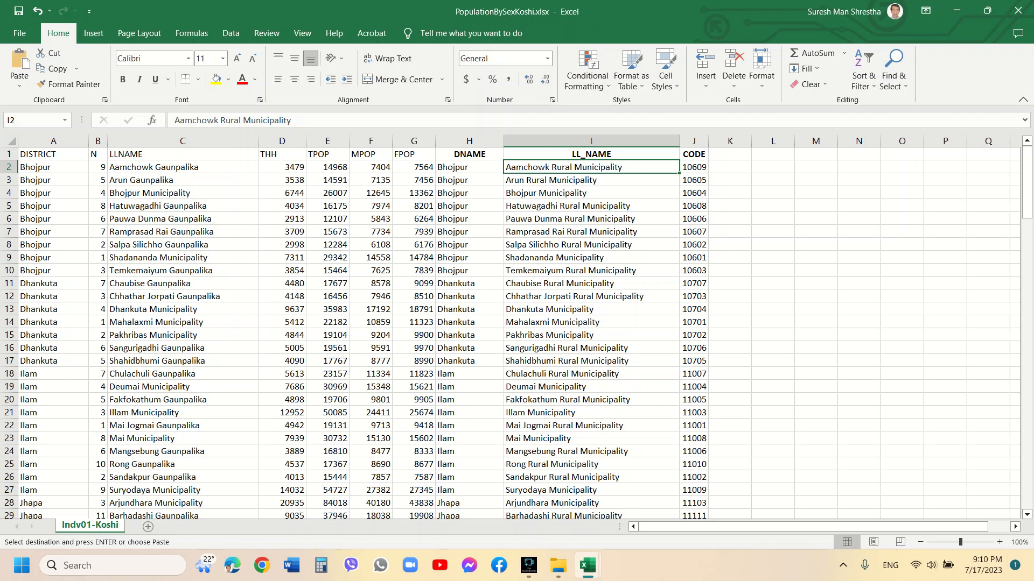
left_click(53, 167)
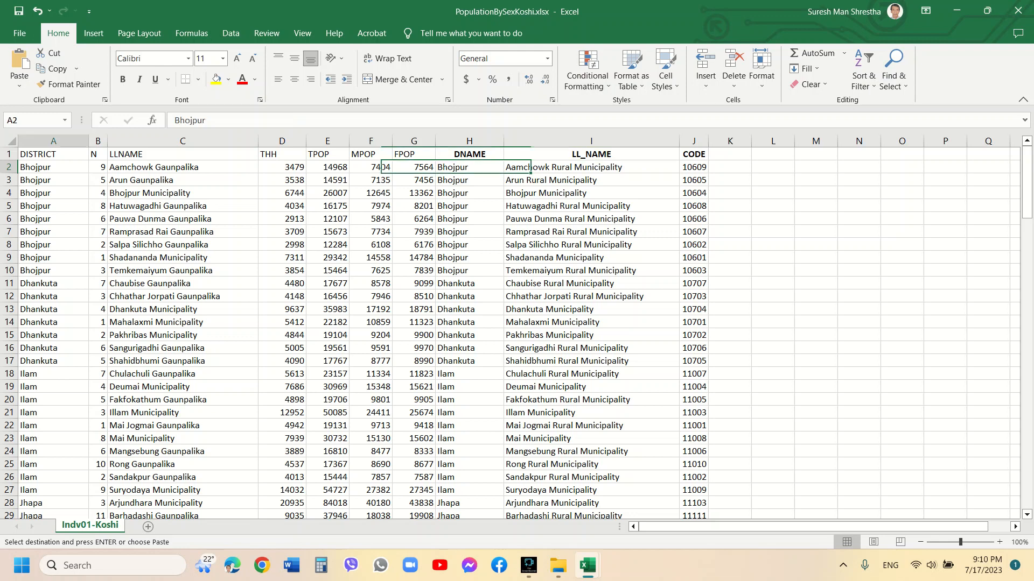
left_click(215, 120)
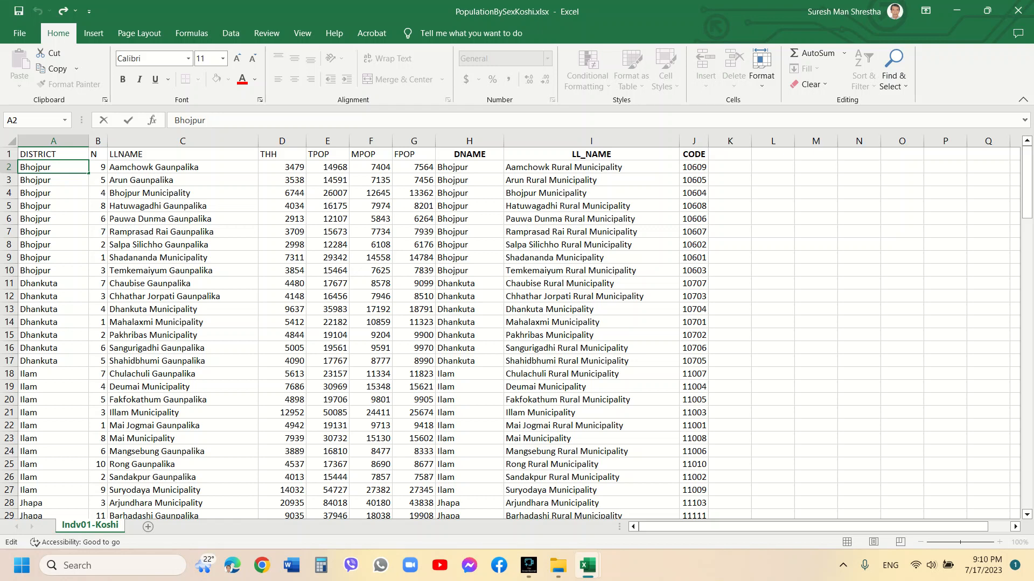
left_click(731, 154)
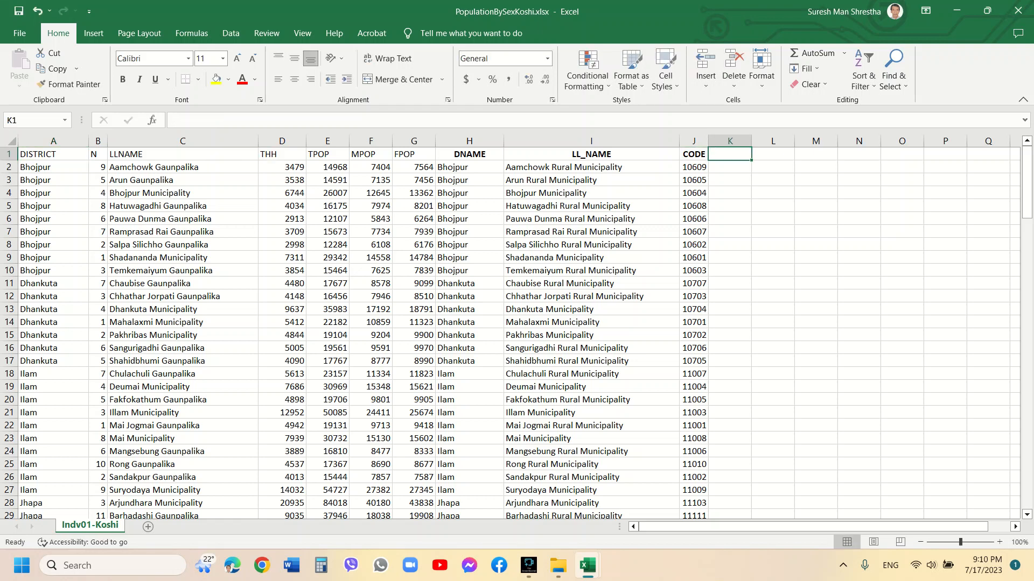
type("chk")
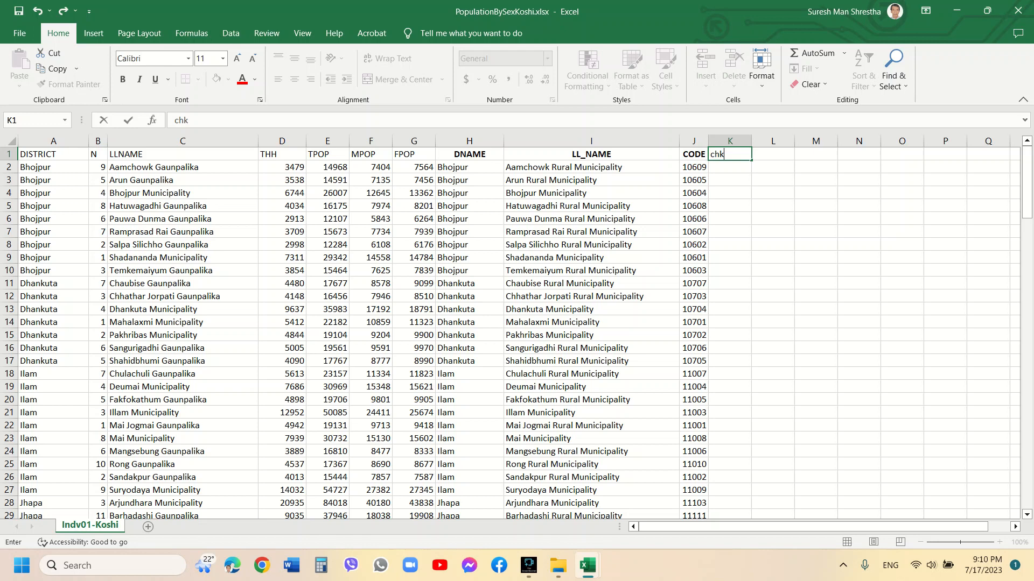
key("BackSpace")
key("BackSpace")
key("BackSpace")
type("CHK")
key("Return")
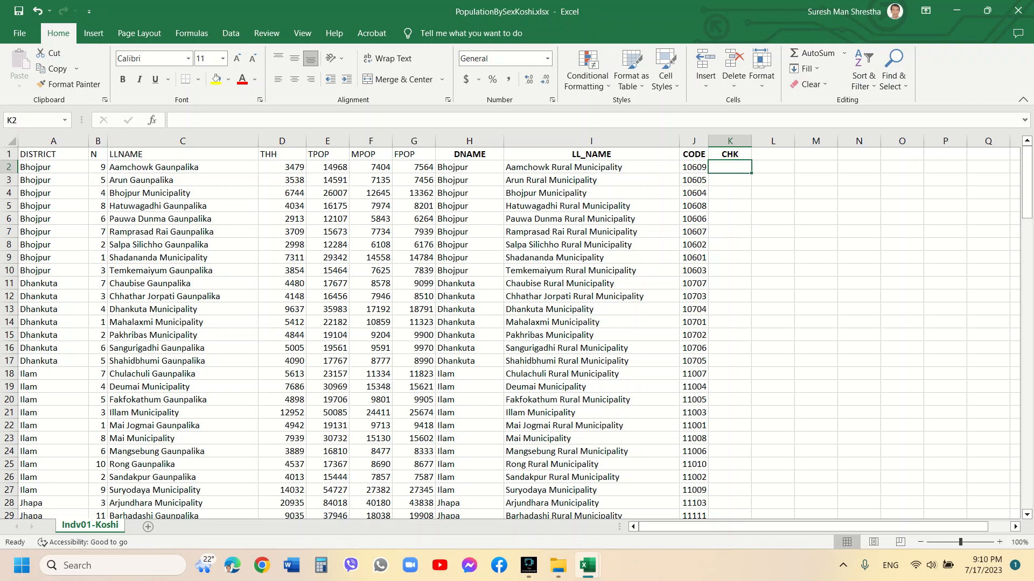
Enter the check formula =IF(AND(A2=H2,C2=I2),1,100) in K2
type("=")
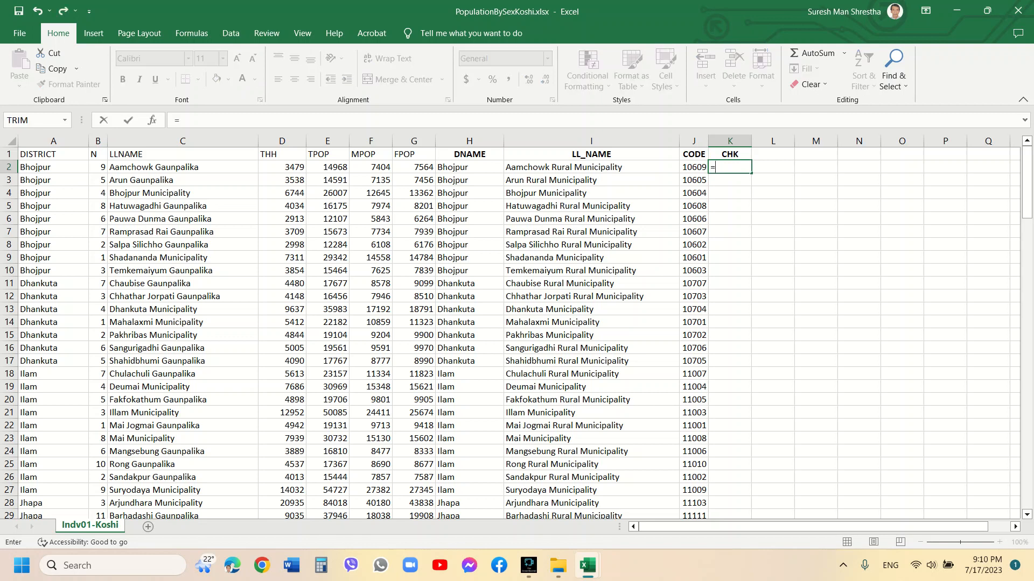
type("IF")
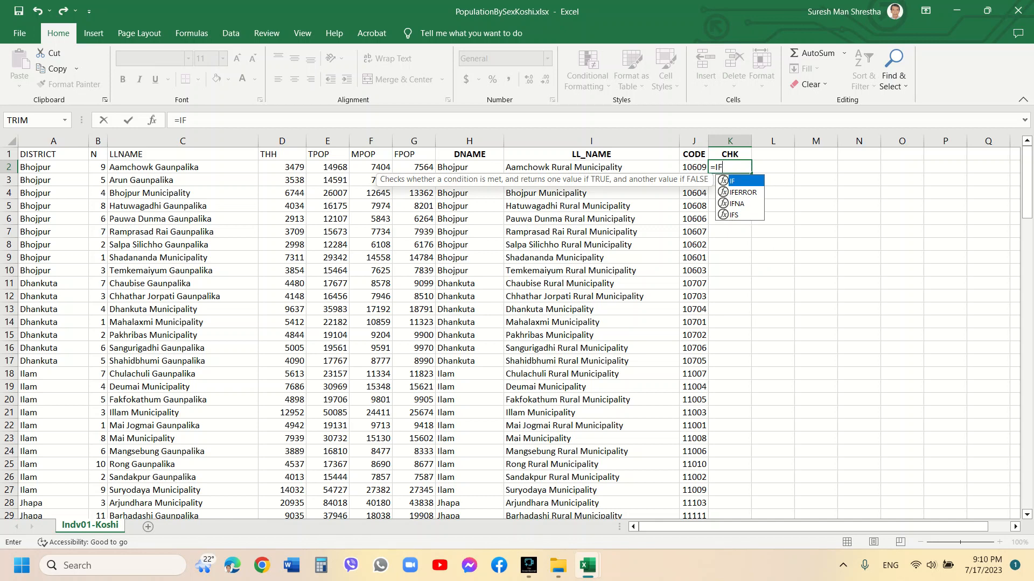
type("(")
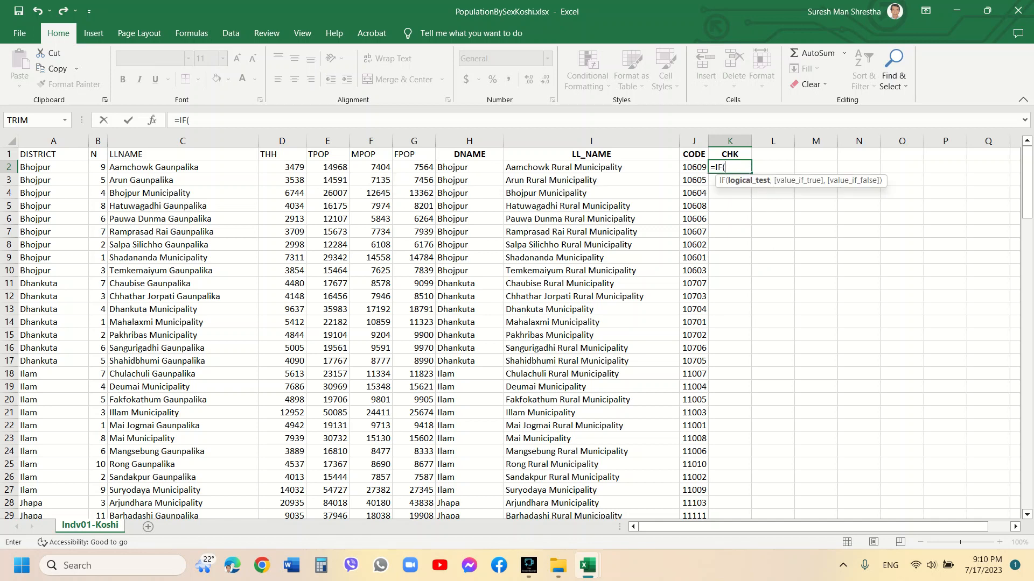
type("AND(")
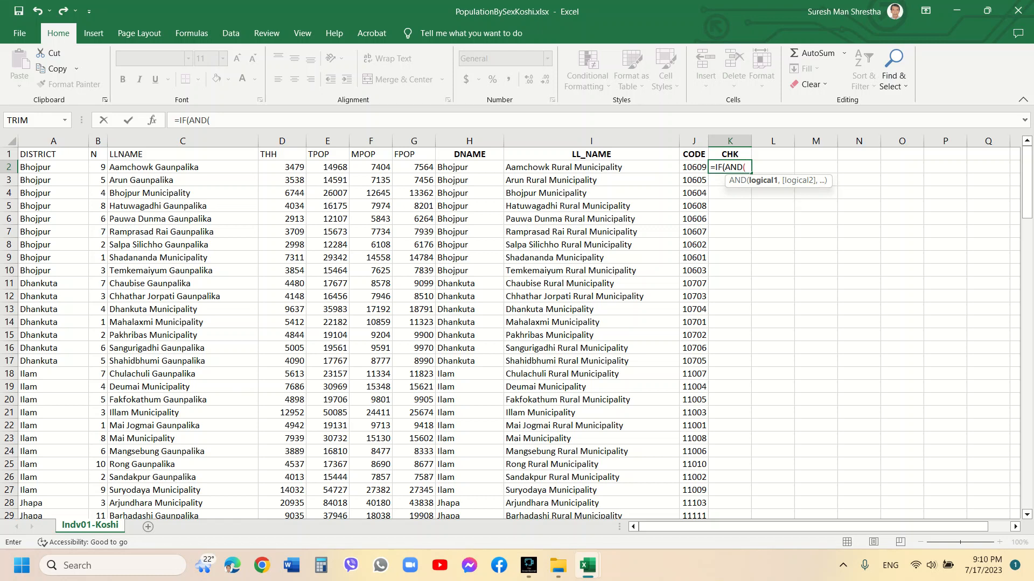
key("Home")
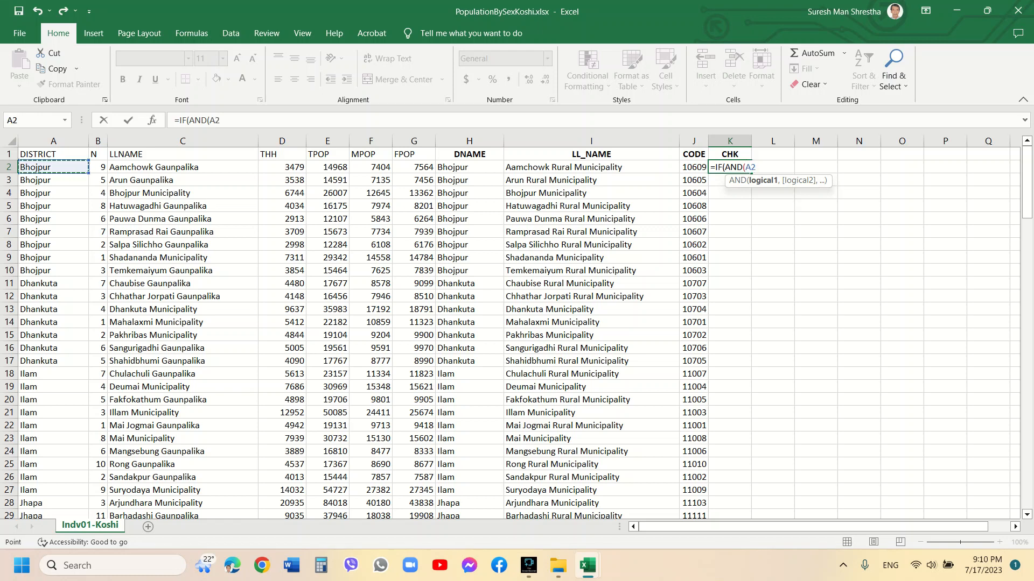
type("=")
left_click(470, 168)
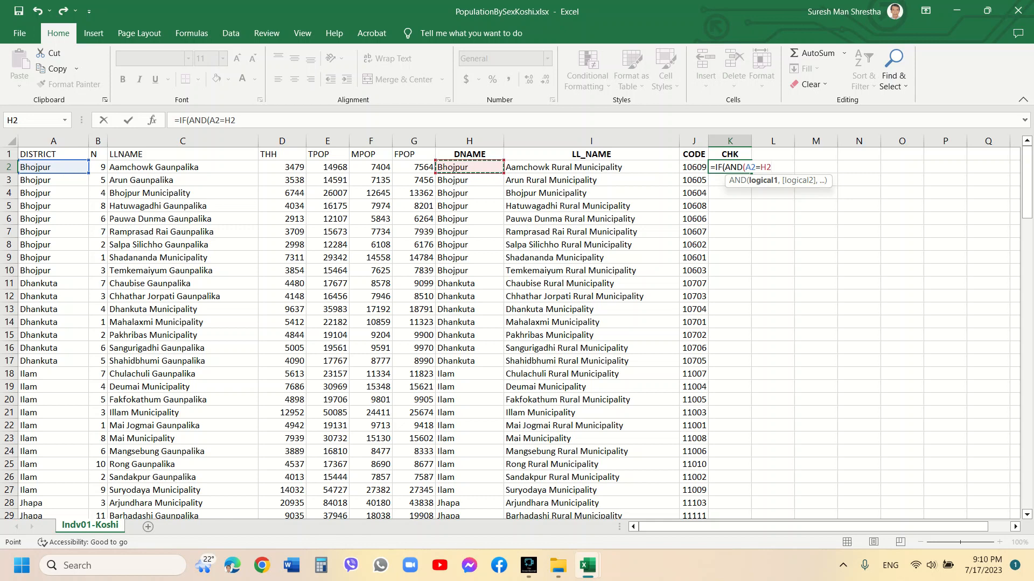
type(",")
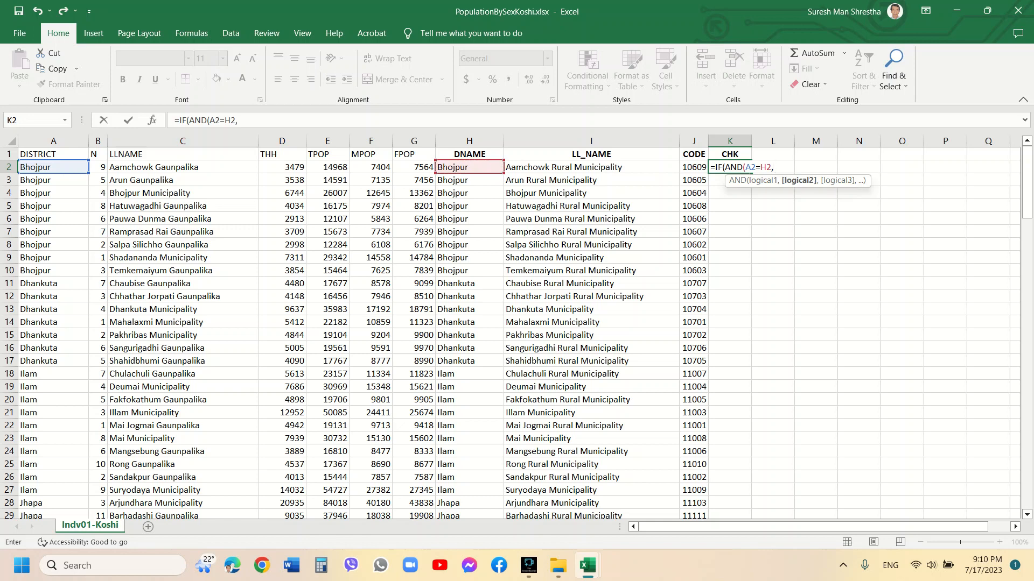
left_click(183, 167)
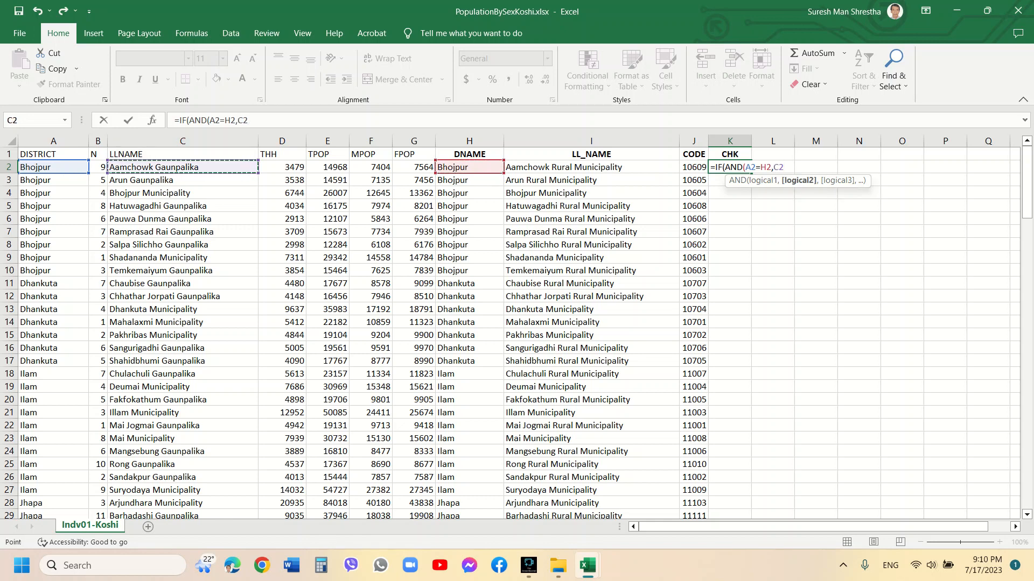
type("=")
left_click(591, 167)
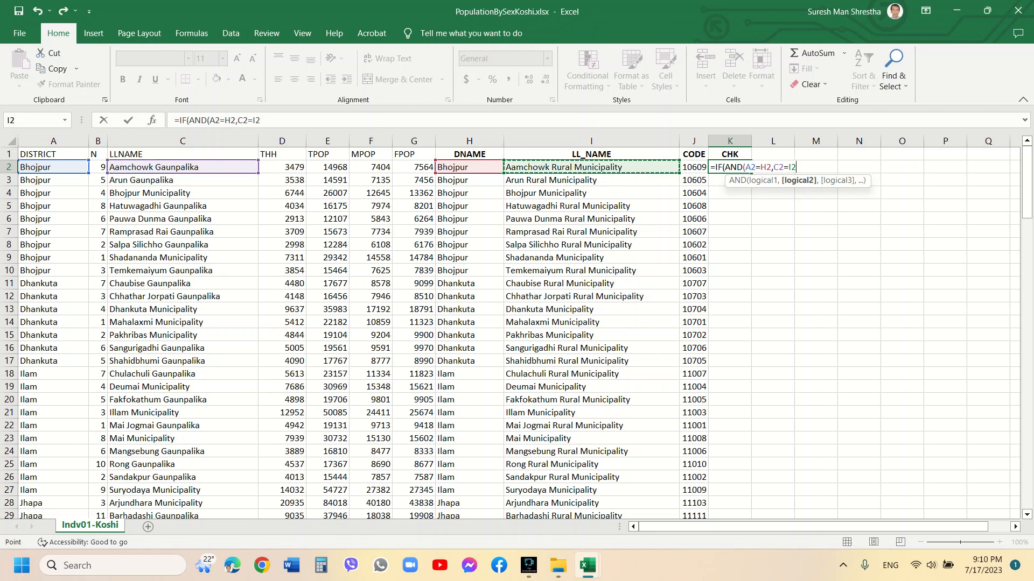
type("),")
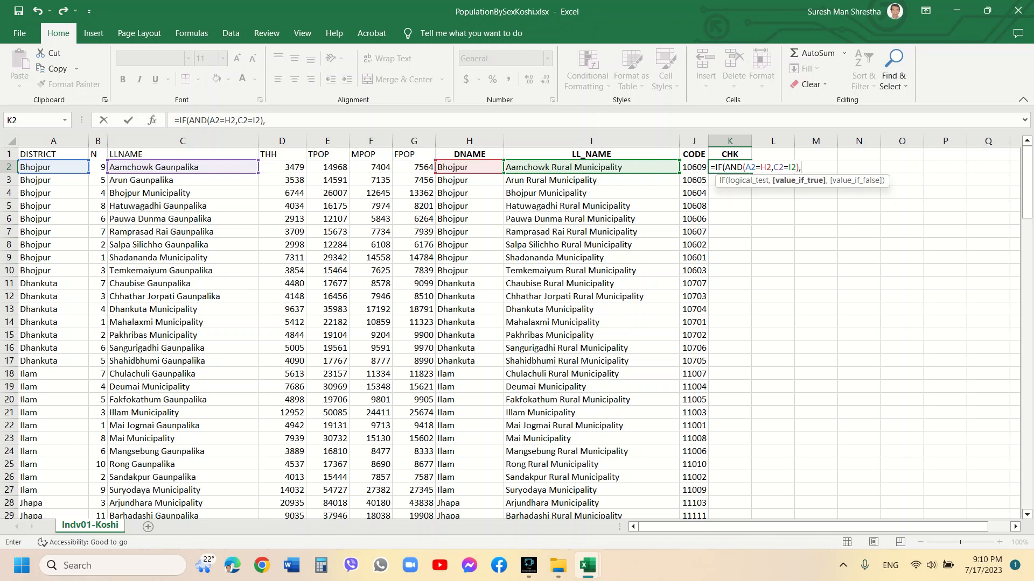
type("1,10")
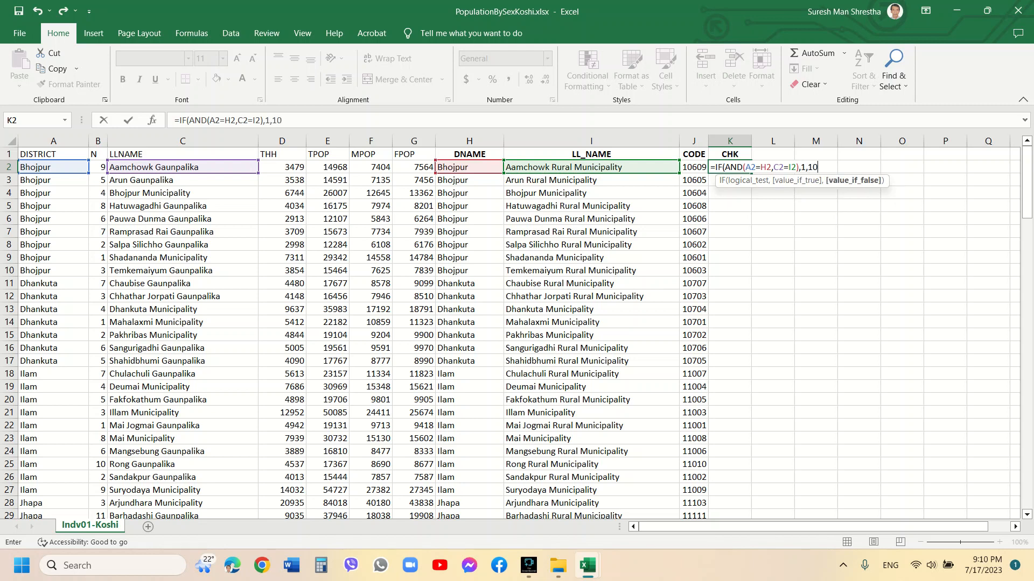
type("0)")
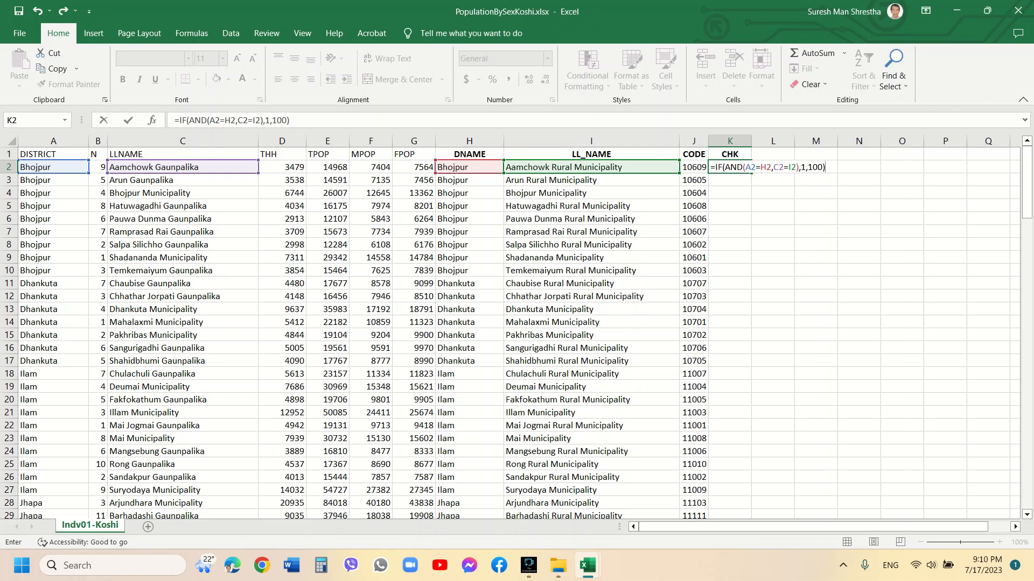
key("Return")
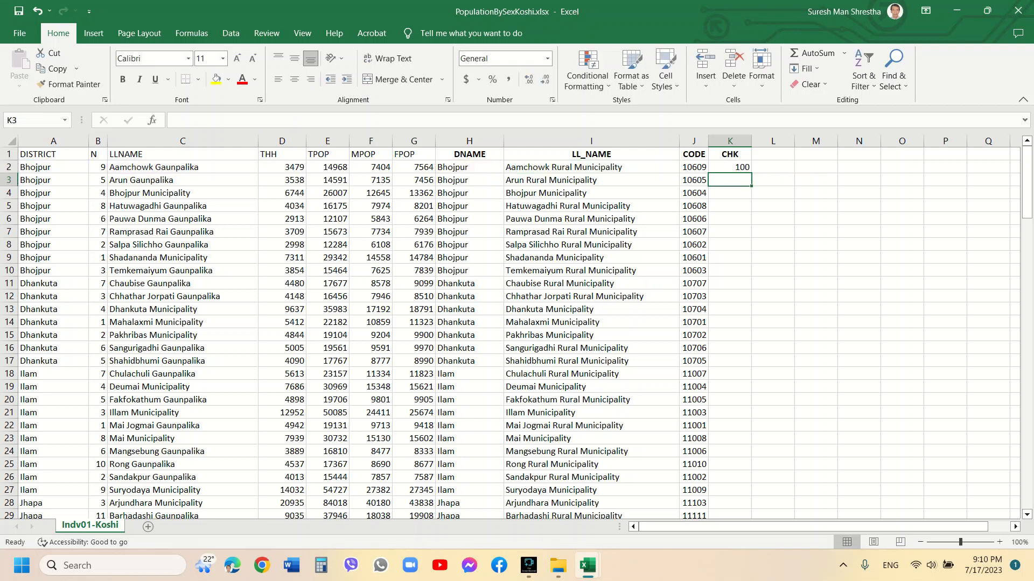
Copy the K2 check formula down through K138
key("Up")
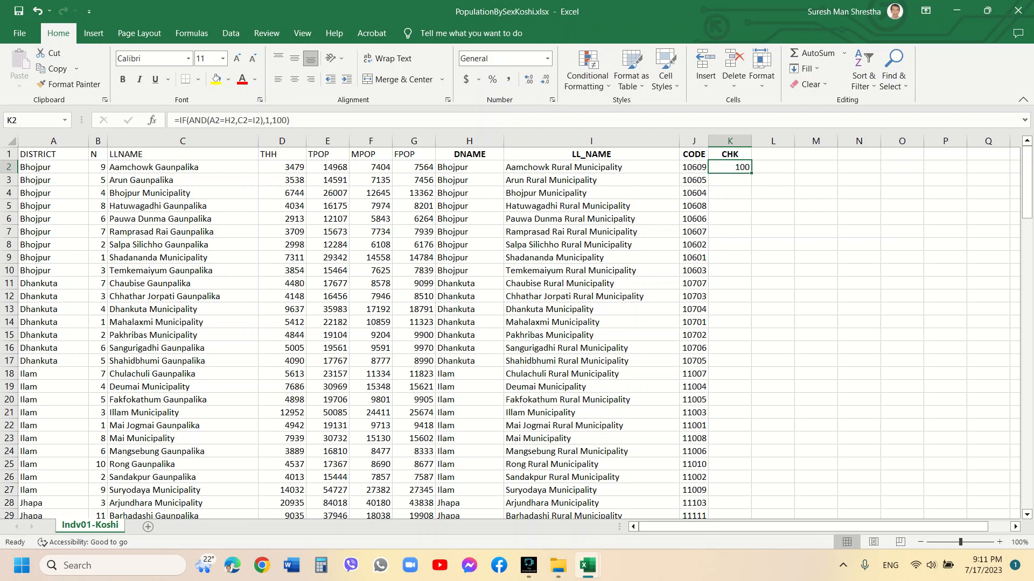
key("ctrl+c")
left_click_drag(1026, 183, 1026, 472)
left_click(730, 490, "shift")
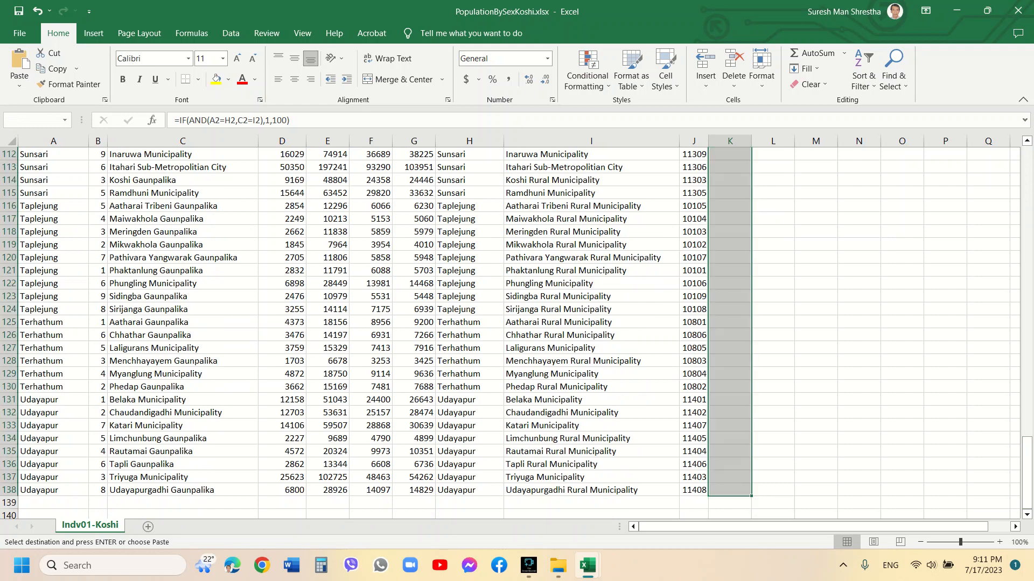
key("ctrl+v")
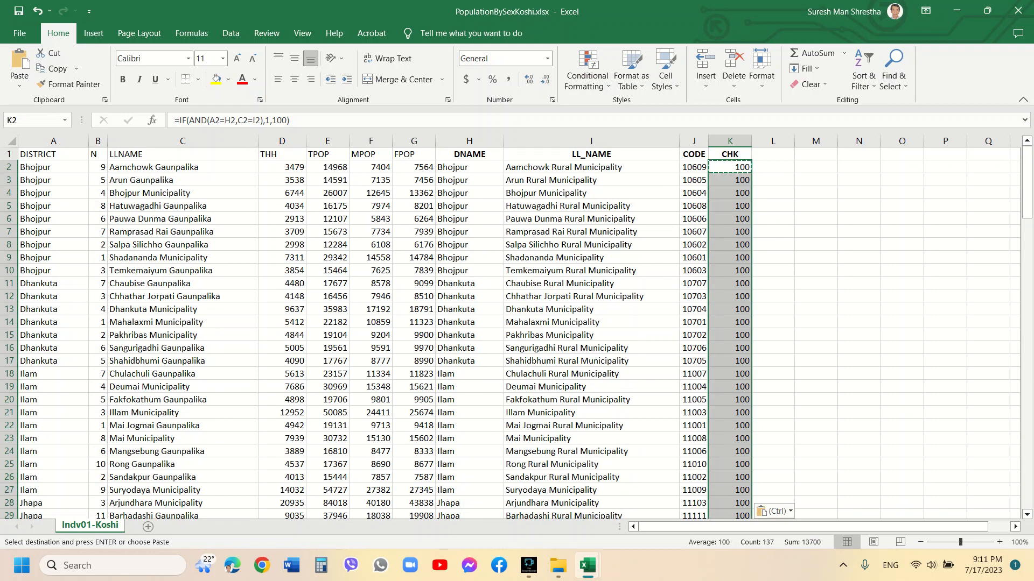
scroll(517, 323, "down", 15)
scroll(517, 323, "down", 9)
scroll(517, 323, "up", 20)
key("Escape")
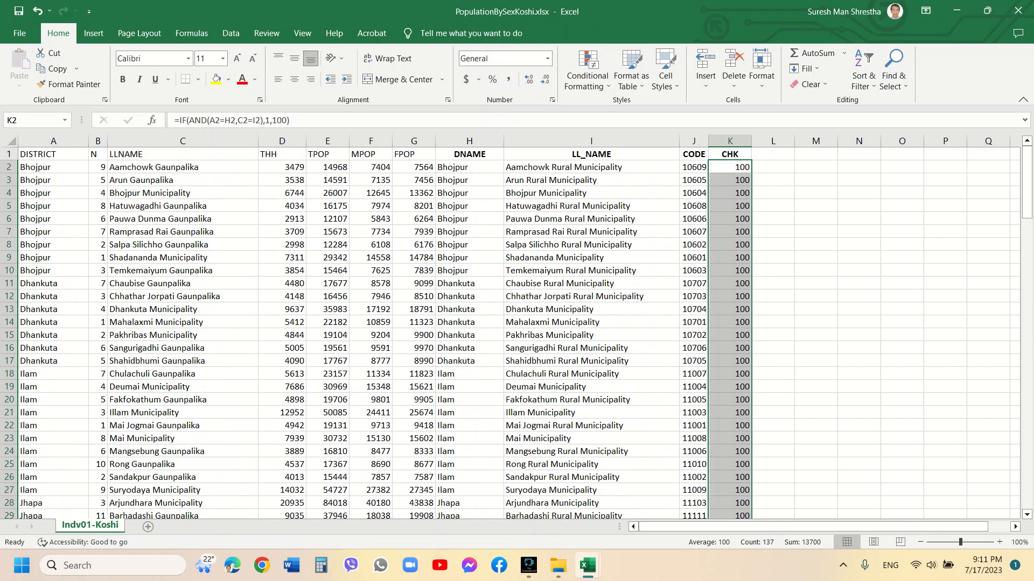
left_click(53, 168)
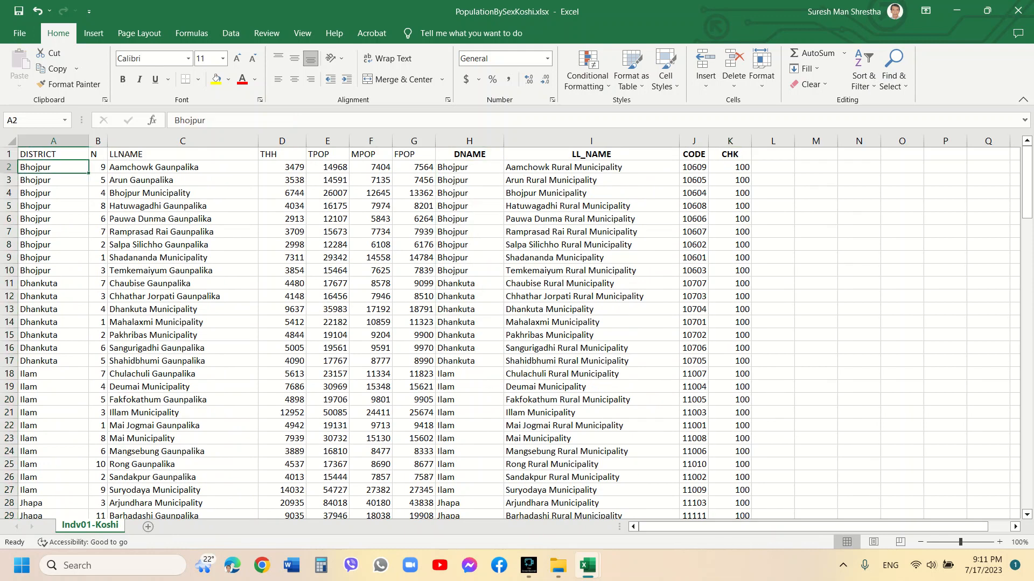
Inspect the contents of A2, C2 and H2 for stray spaces in the district and local level names
left_click(214, 120)
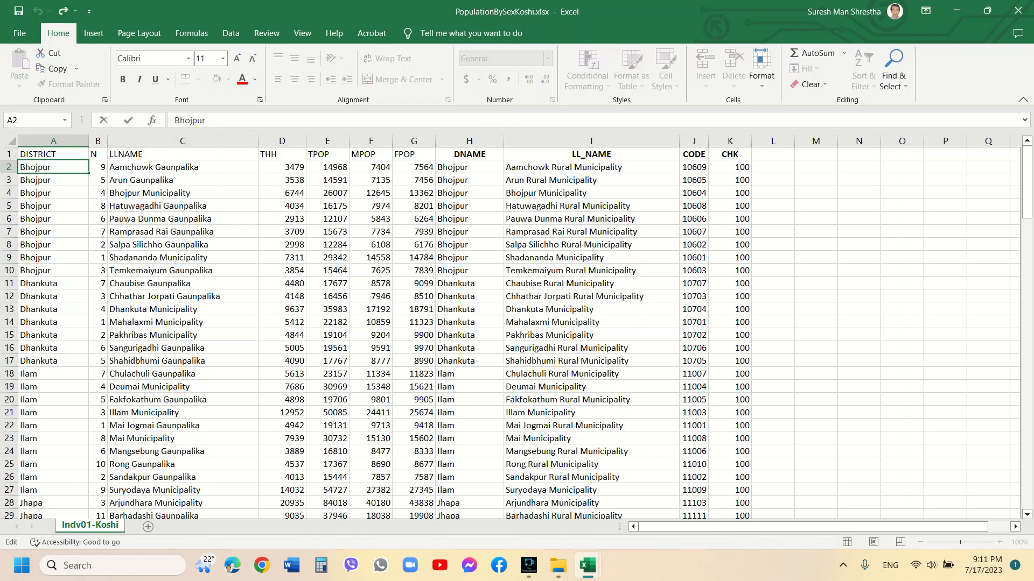
key("BackSpace")
left_click(182, 167)
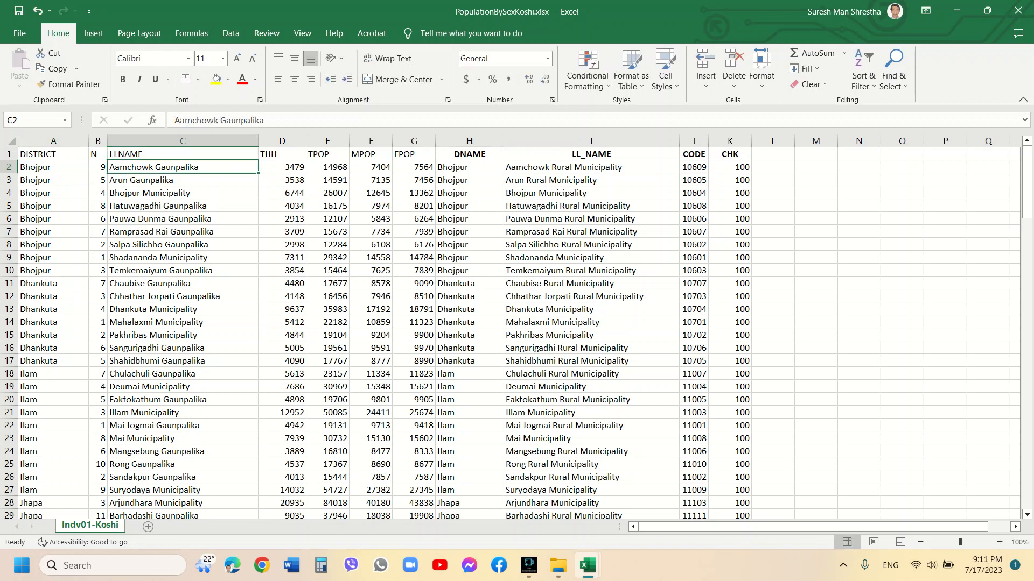
left_click(469, 168)
left_click(210, 120)
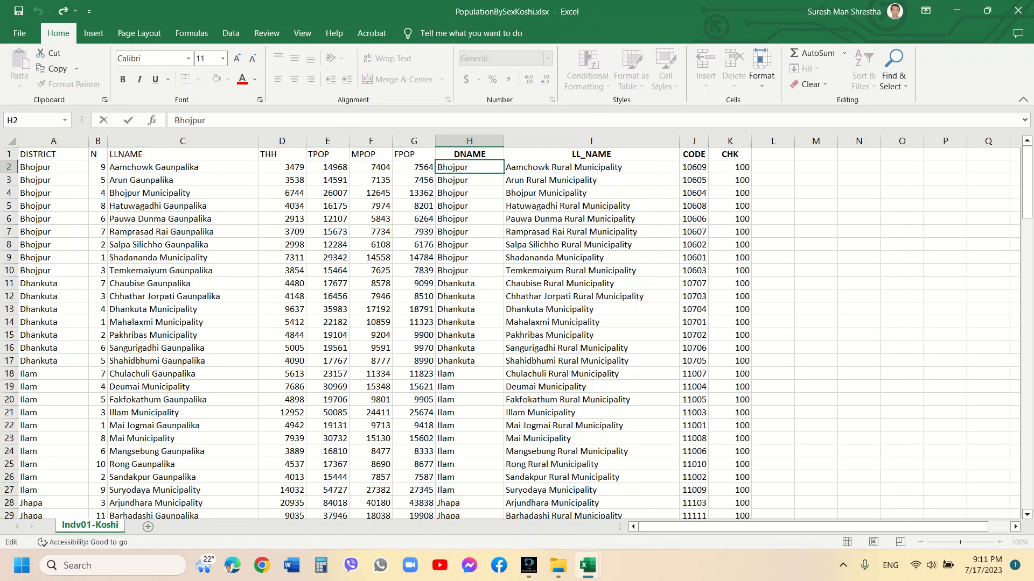
Strip the extra spaces from the DISTRICT column using Replace All with an empty replacement and without matching entire cell contents
left_click(53, 140)
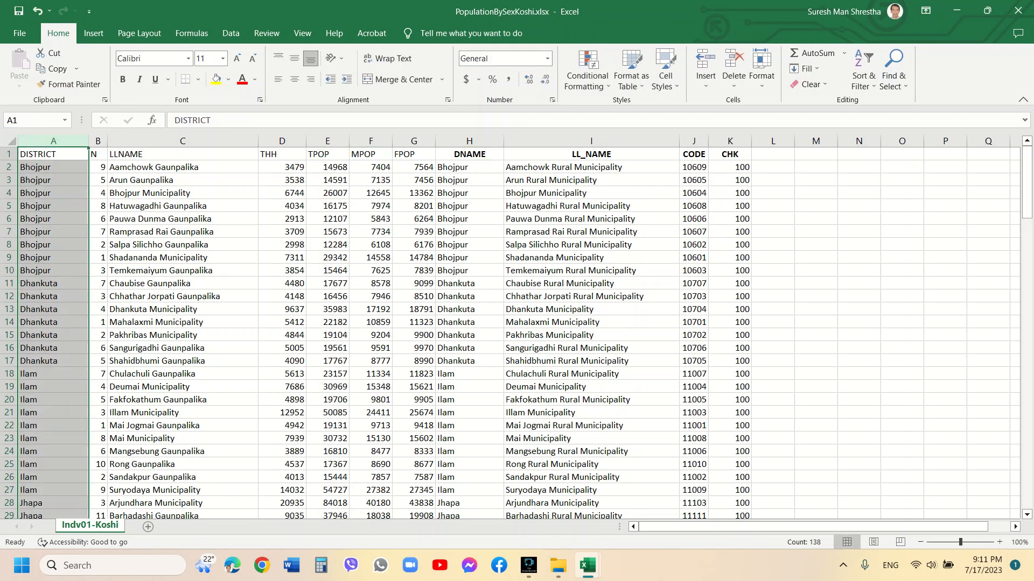
left_click(894, 70)
left_click(914, 118)
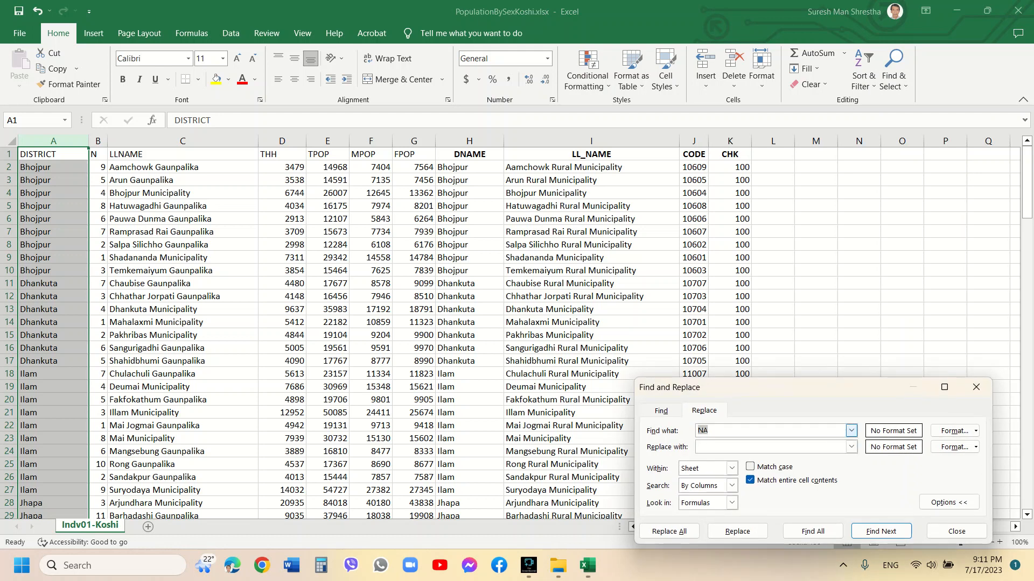
key("BackSpace")
left_click(698, 446)
left_click(750, 480)
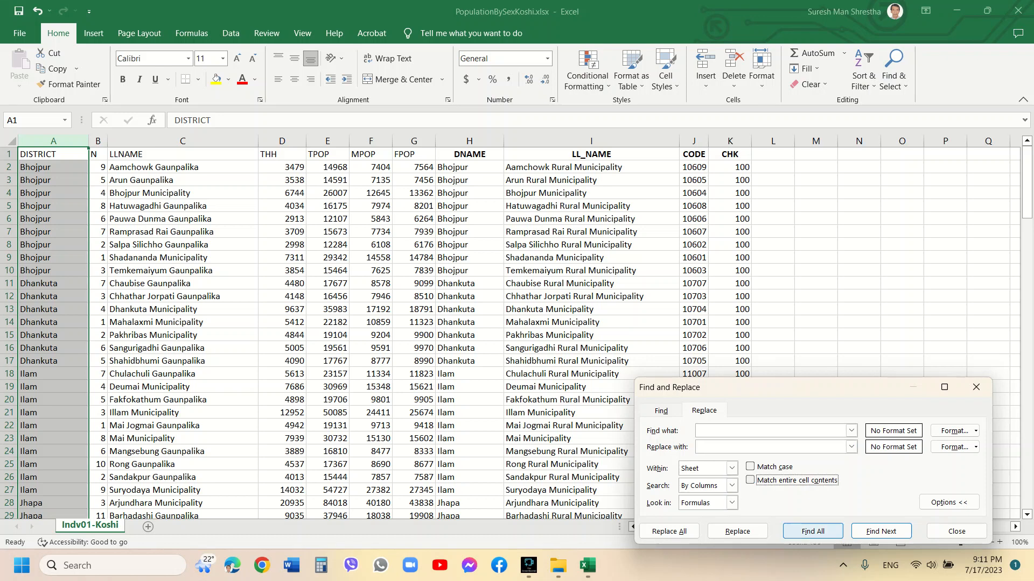
left_click(668, 531)
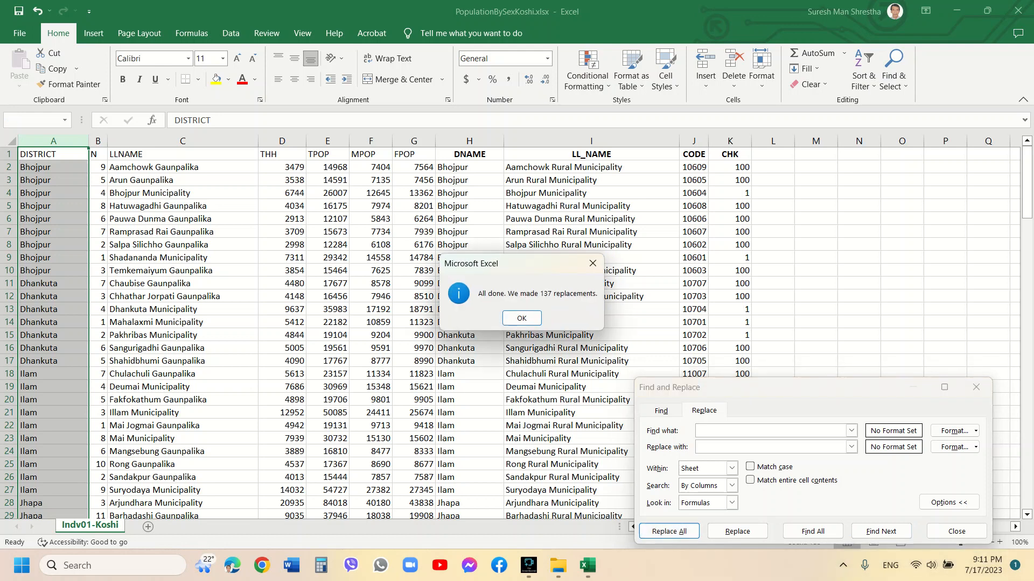
left_click(522, 318)
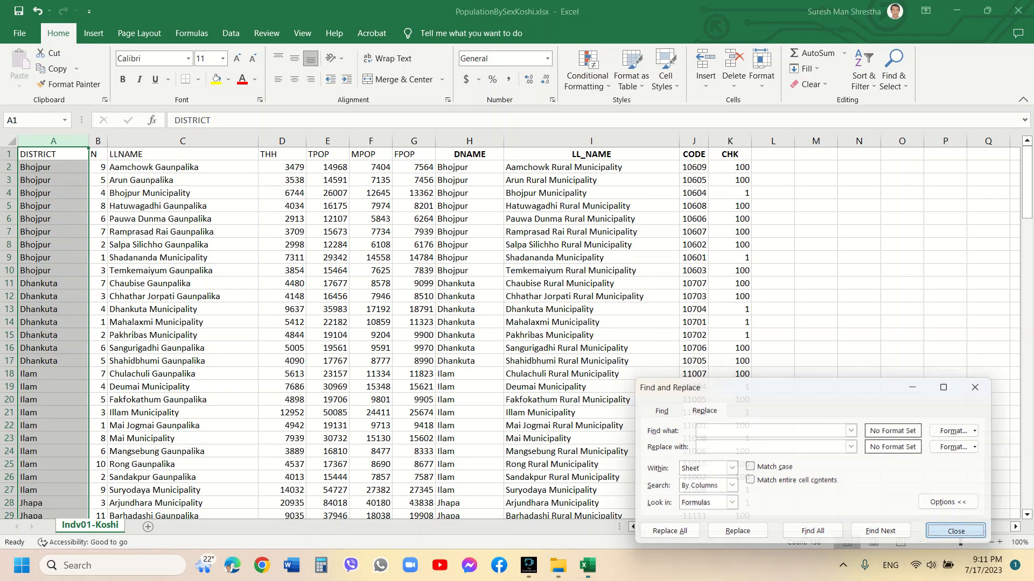
left_click(957, 532)
Scroll through the table to review which rows still show 100 in the CHK column
scroll(538, 334, "down", 8)
scroll(538, 334, "down", 20)
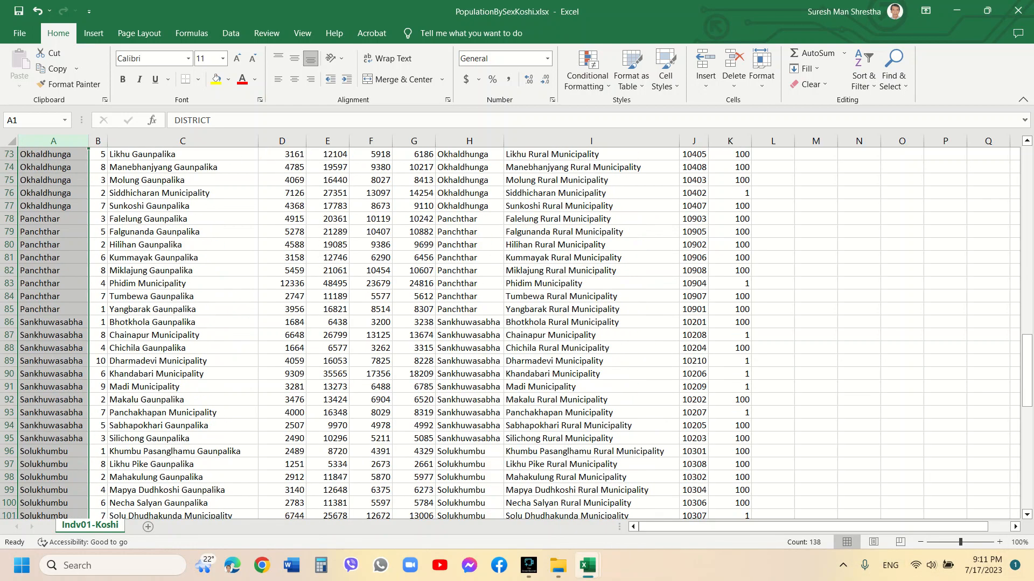
scroll(539, 334, "down", 9)
scroll(539, 334, "up", 16)
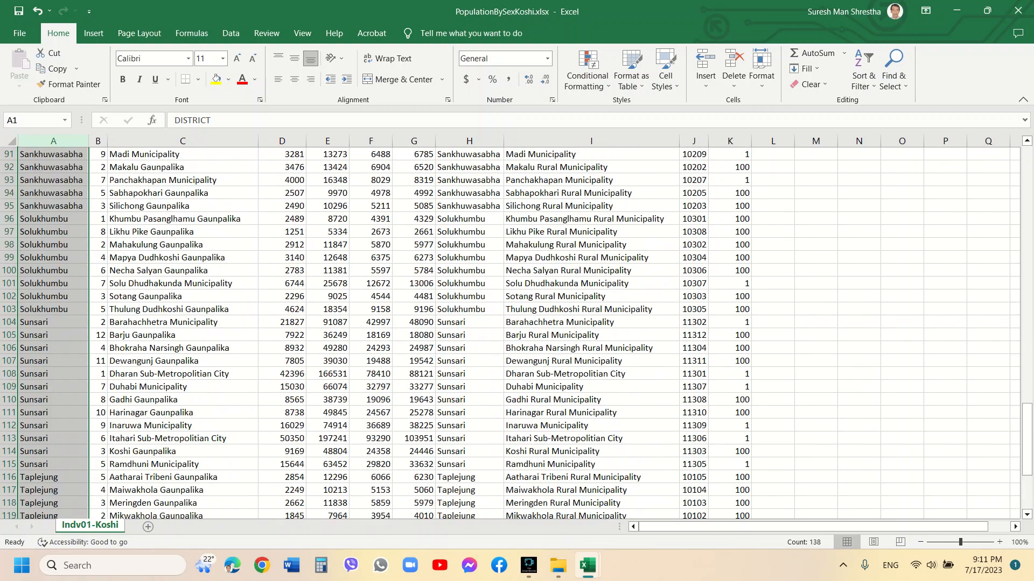
scroll(539, 334, "up", 9)
scroll(538, 334, "up", 20)
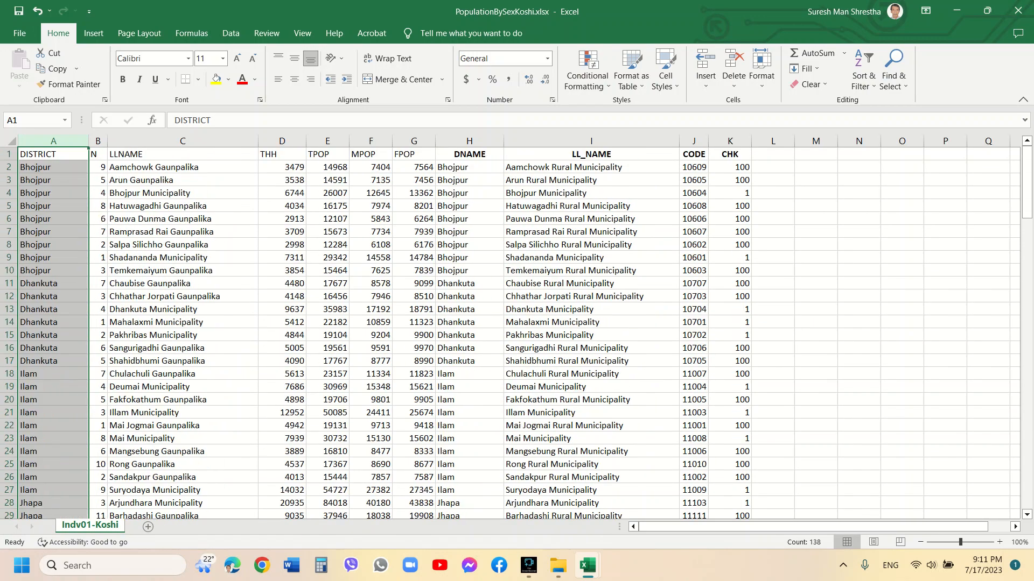
Replace Gaunpalika with Rural Municipality throughout the LLNAME column C
left_click(184, 166)
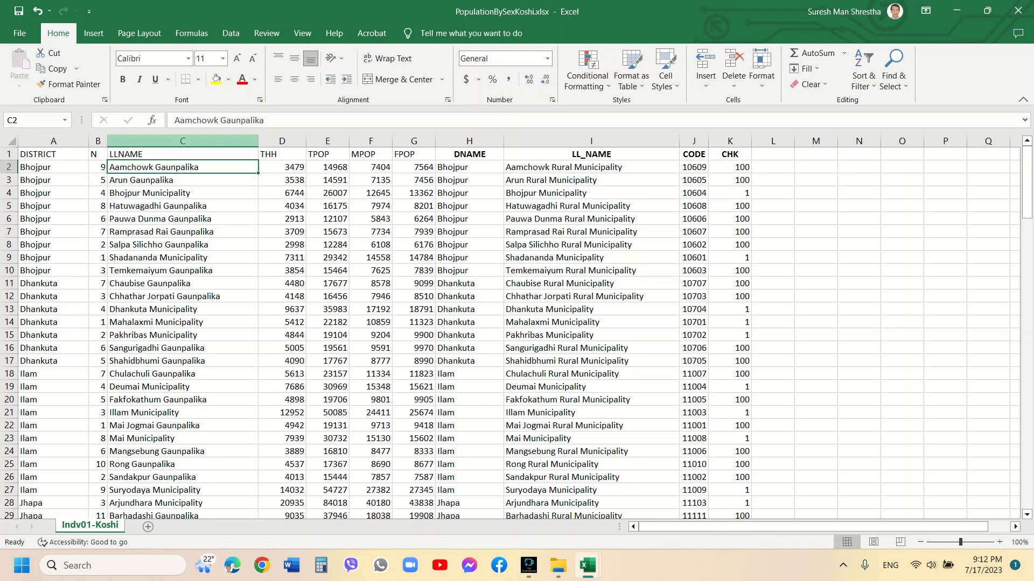
left_click(182, 140)
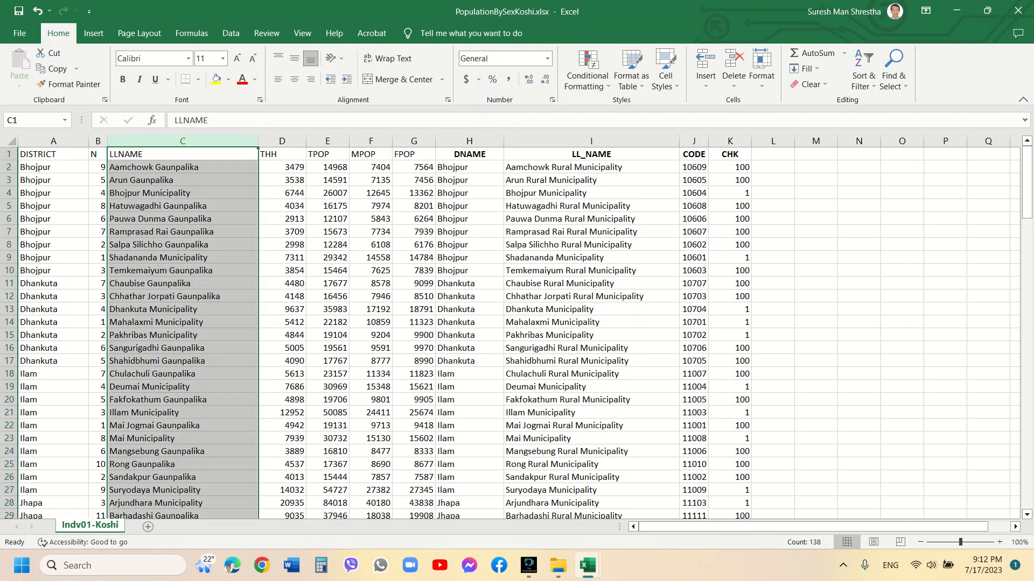
left_click(894, 70)
left_click(915, 119)
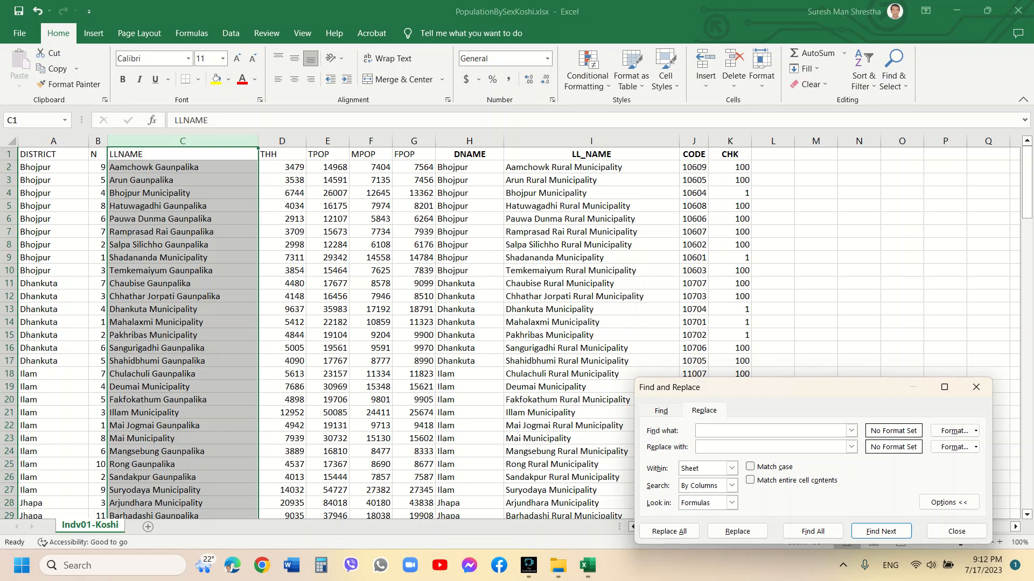
type("Gaunpalik")
type("a")
type("Rural")
type(" Municip")
type("ality")
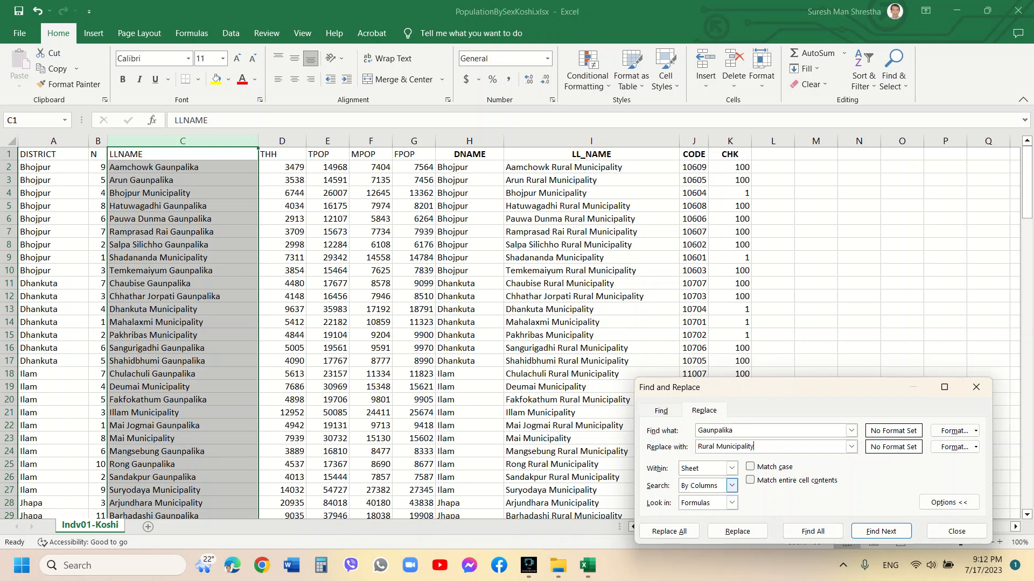
left_click(670, 532)
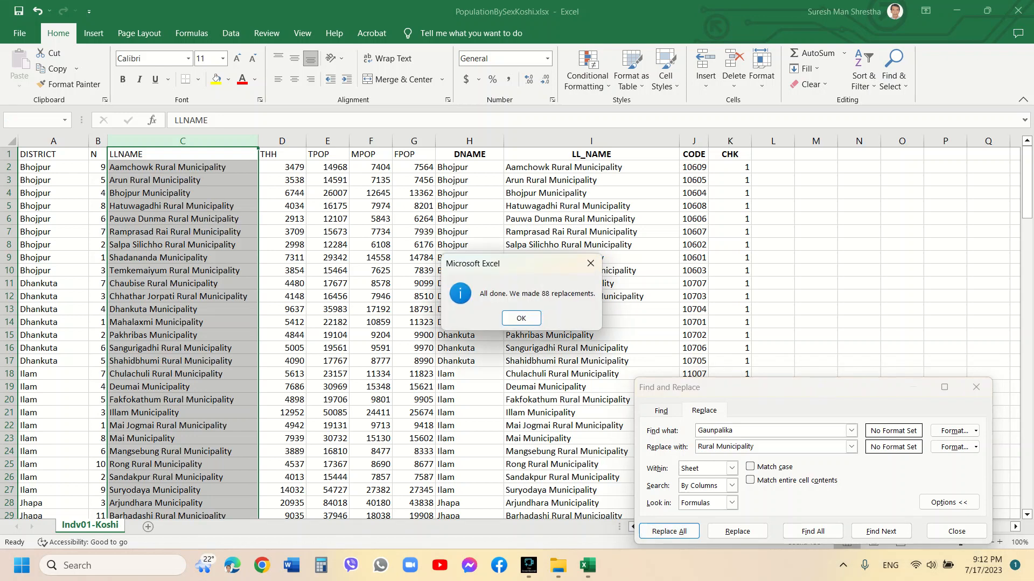
key("Return")
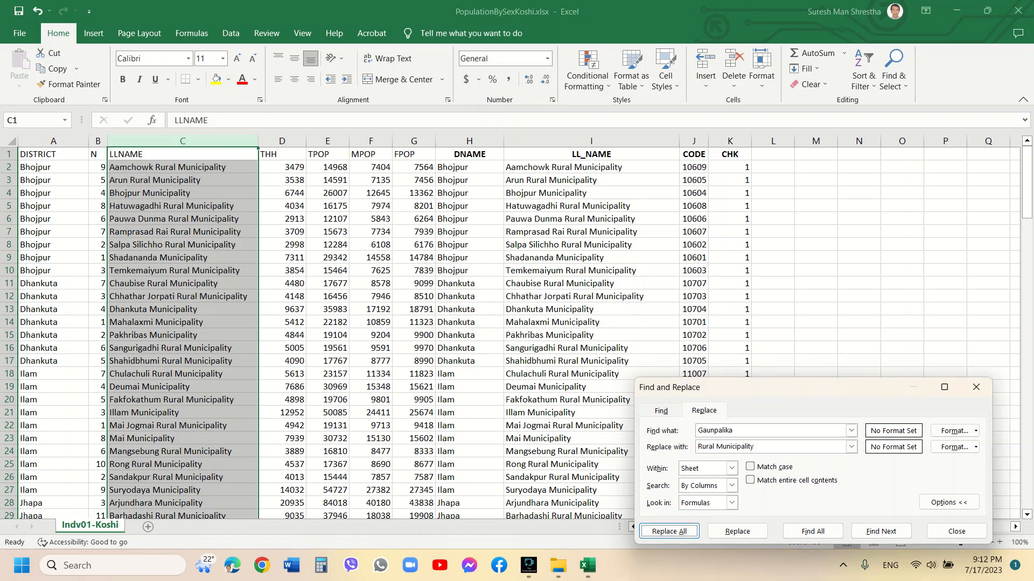
left_click(976, 387)
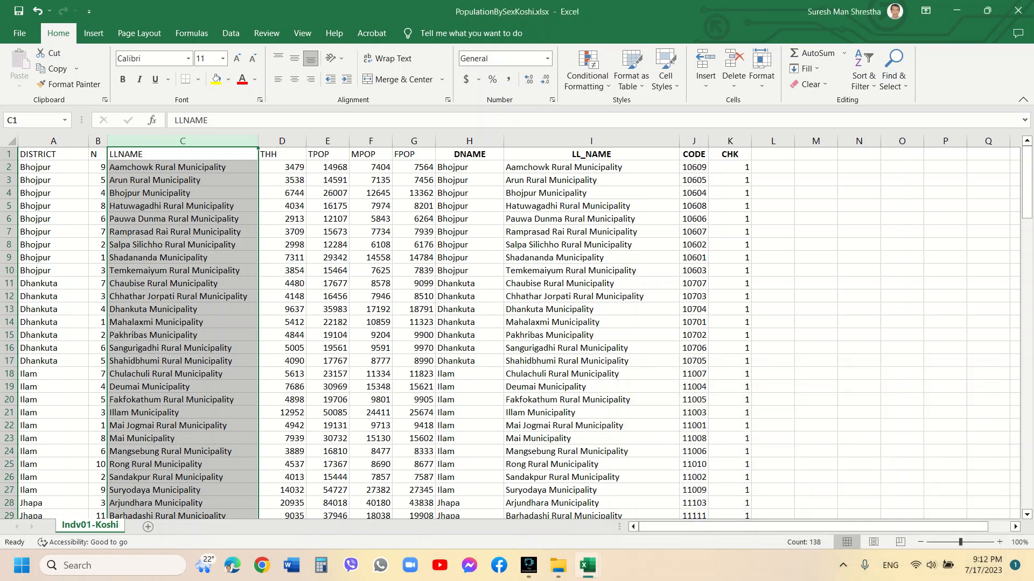
Scroll down the whole table to review the CHK results for every row
scroll(511, 333, "down", 1)
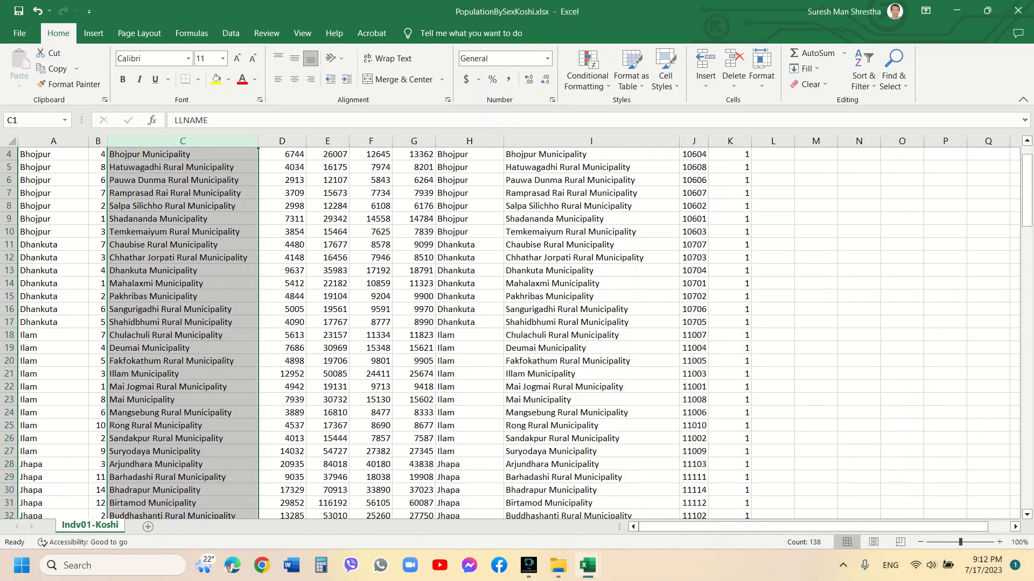
scroll(511, 332, "down", 7)
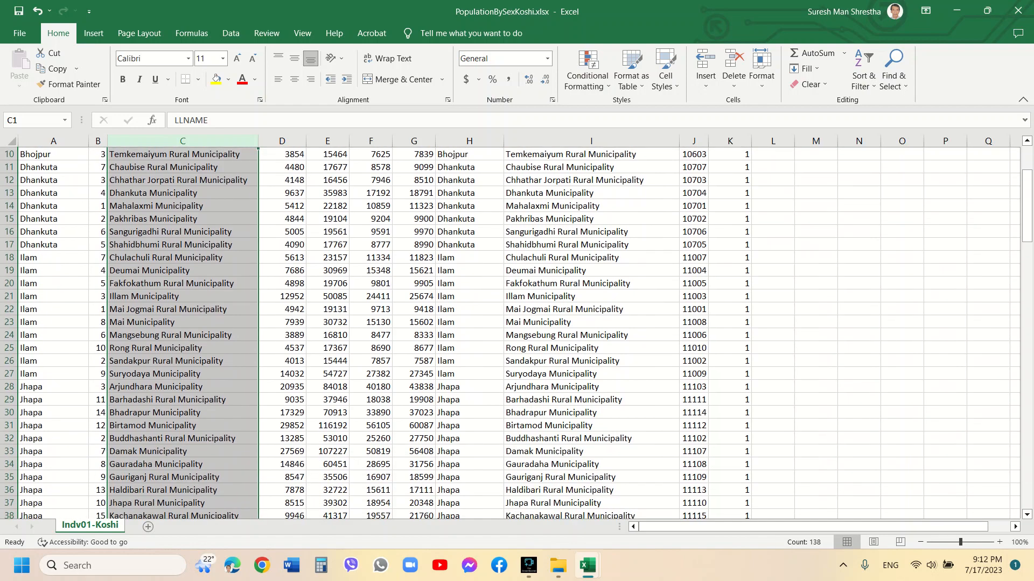
scroll(511, 332, "down", 1)
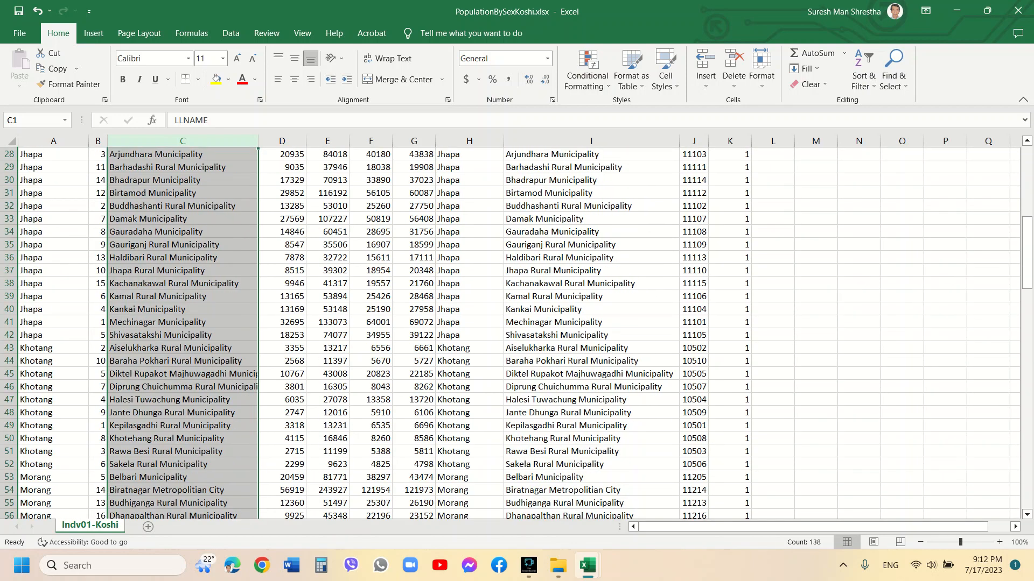
scroll(510, 333, "down", 7)
scroll(510, 333, "up", 16)
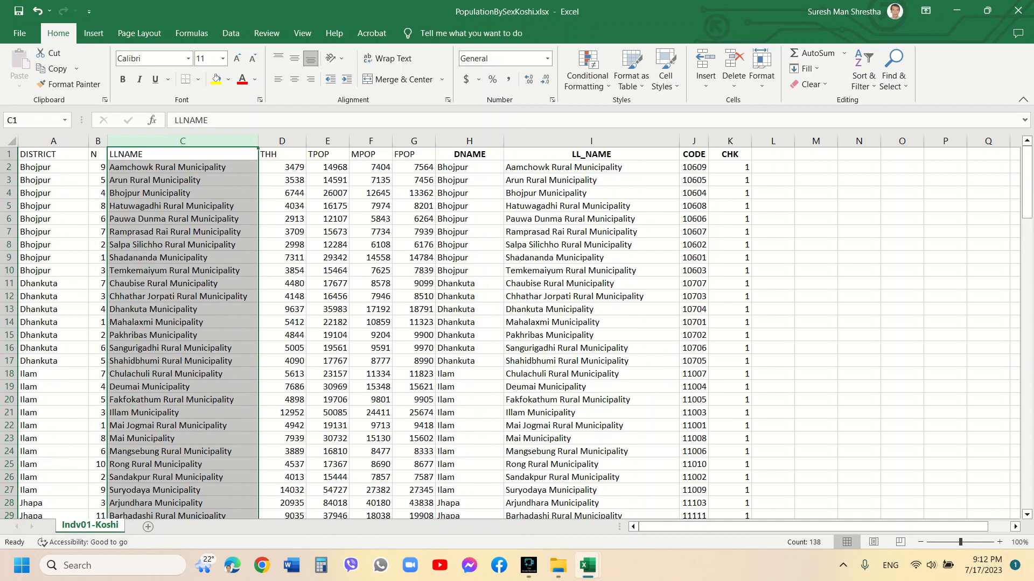
left_click(729, 168)
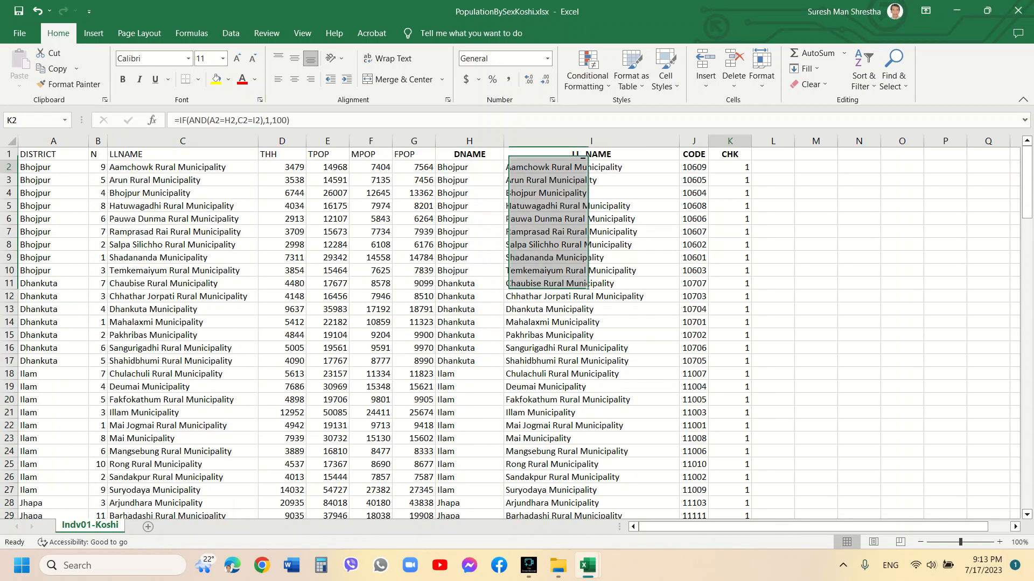
scroll(510, 332, "down", 20)
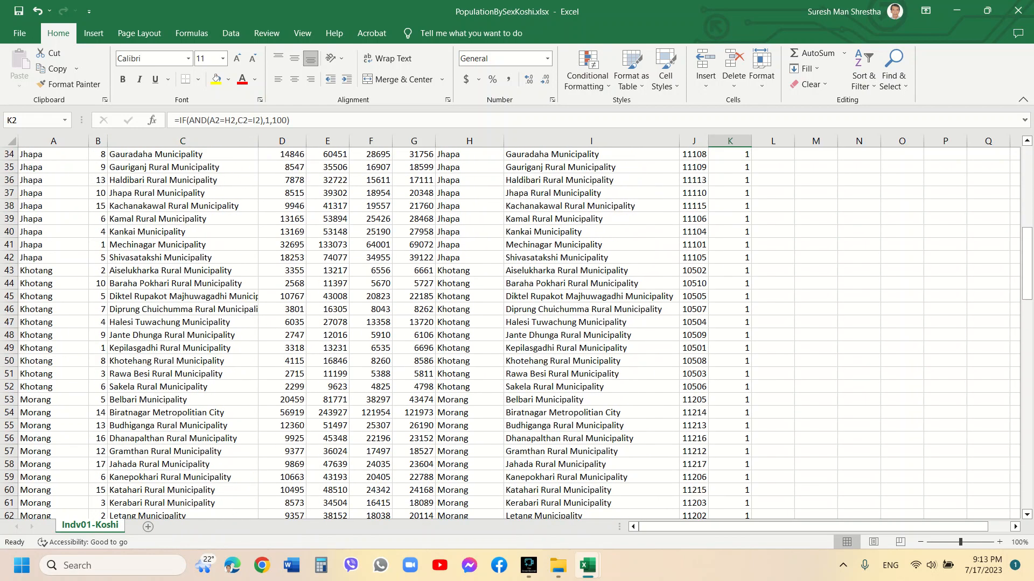
scroll(511, 333, "down", 20)
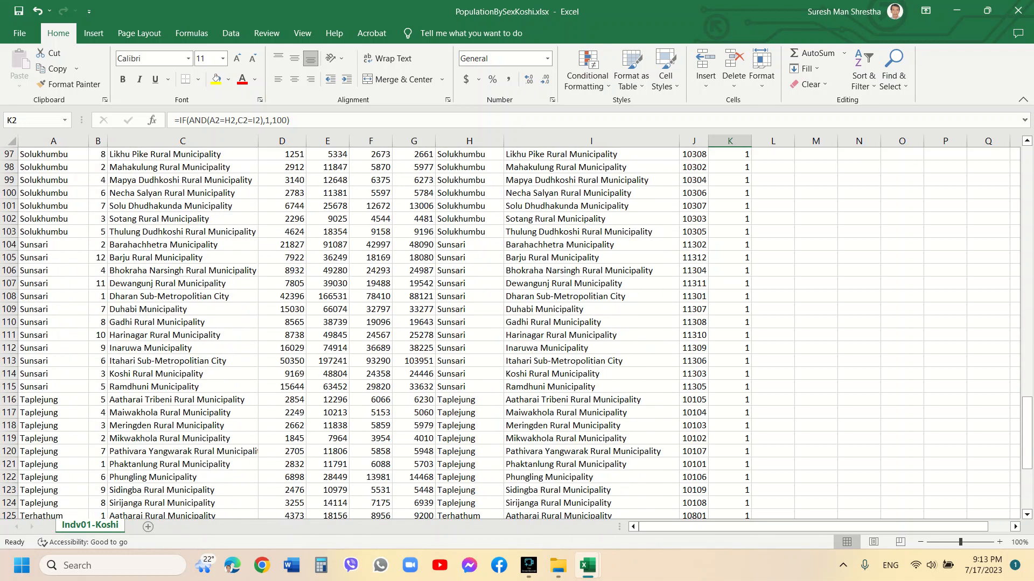
left_click_drag(1027, 477, 1026, 178)
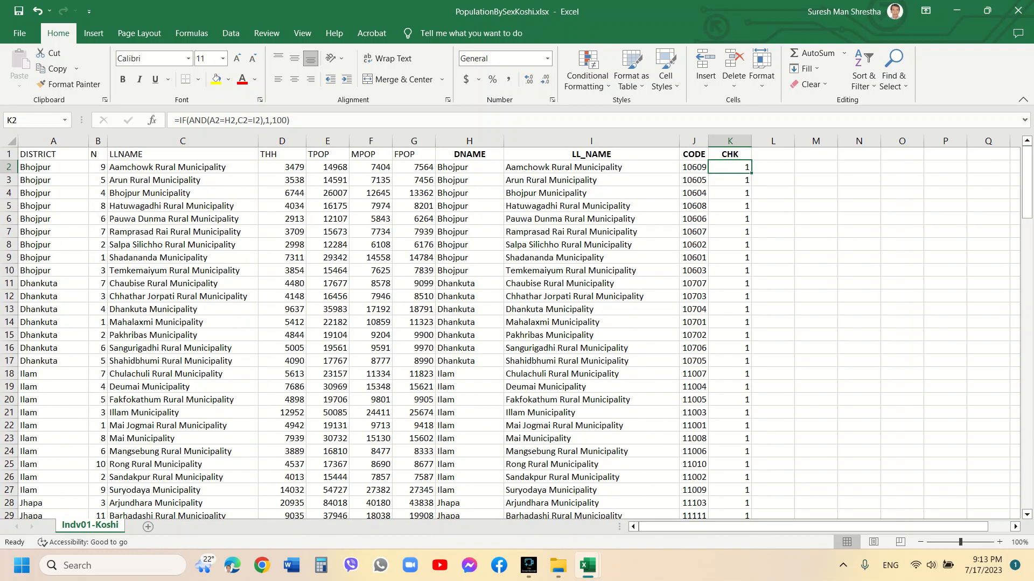
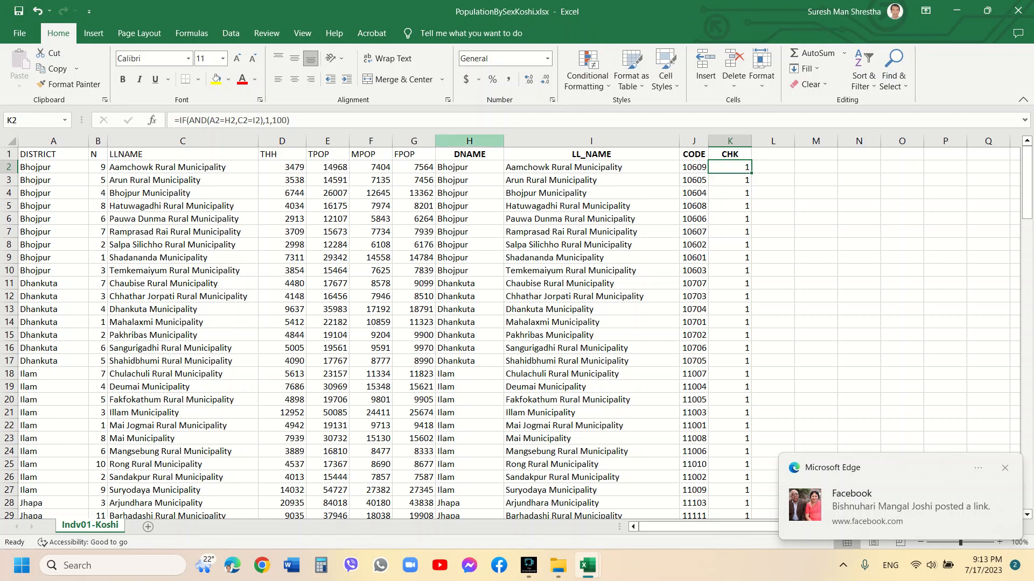
Delete the DNAME and LL_NAME columns from the table
left_click_drag(470, 141, 591, 141)
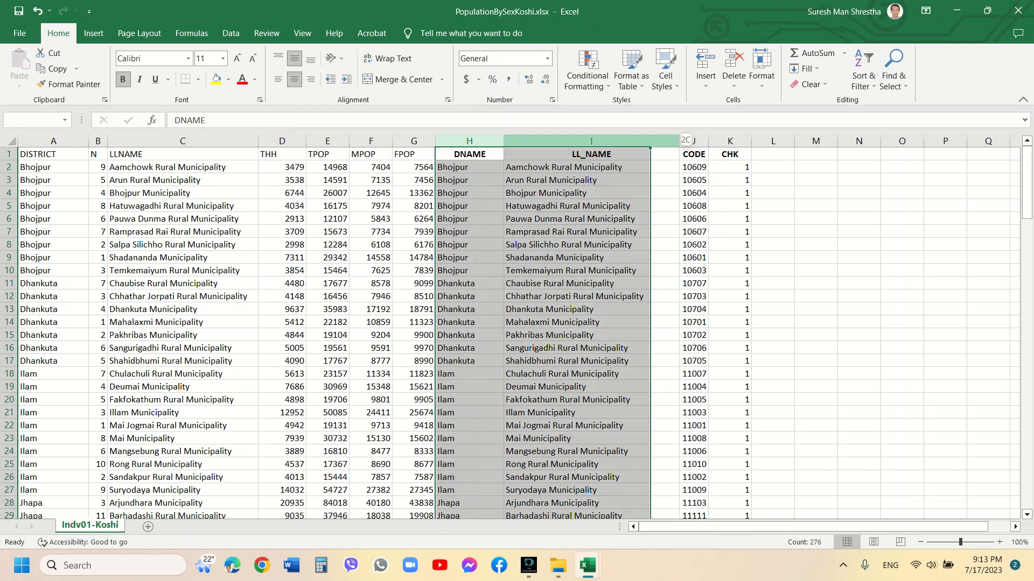
right_click(628, 146)
key("Escape")
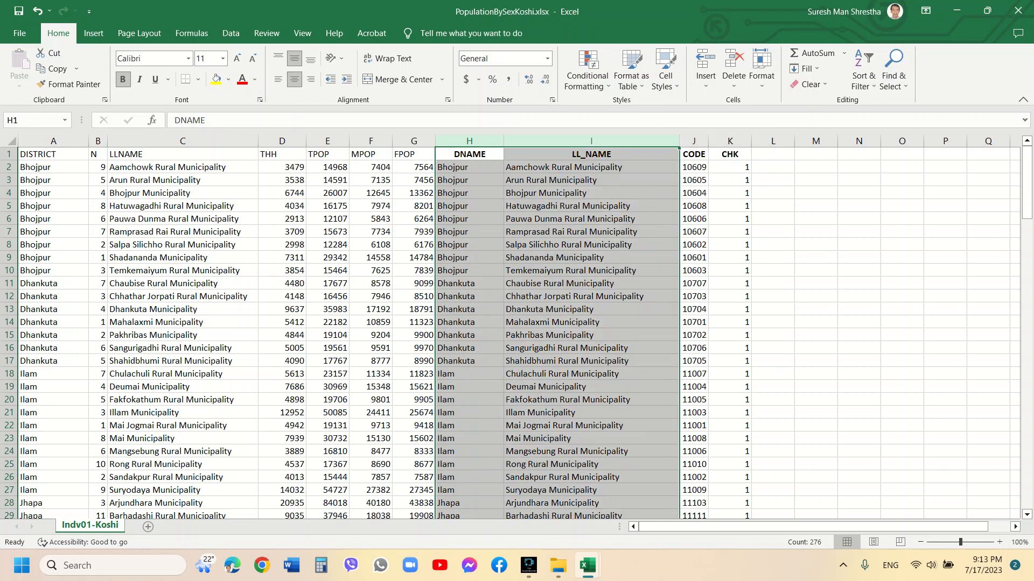
left_click(730, 167)
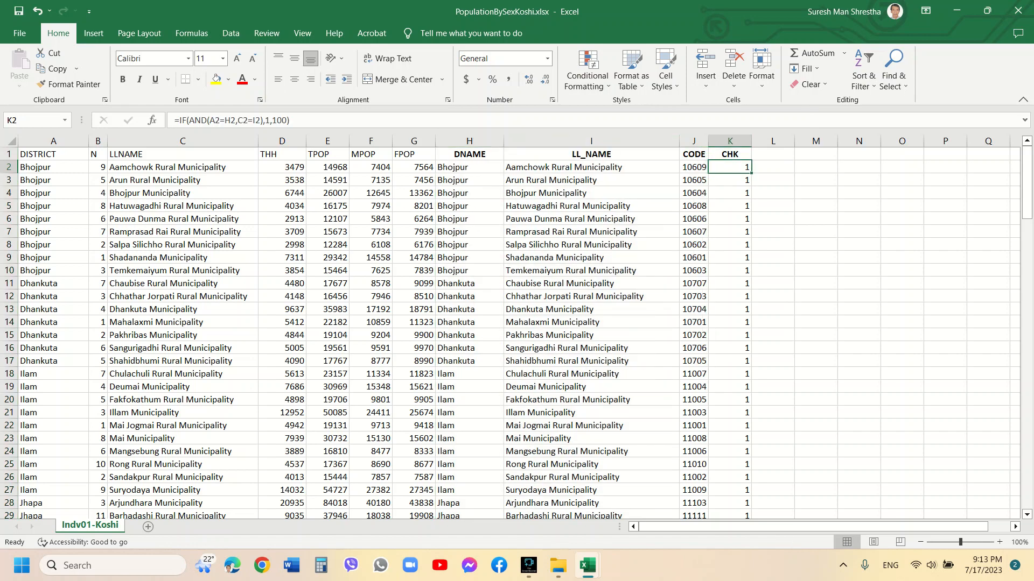
left_click(469, 141)
left_click(591, 141, "shift")
right_click(608, 141)
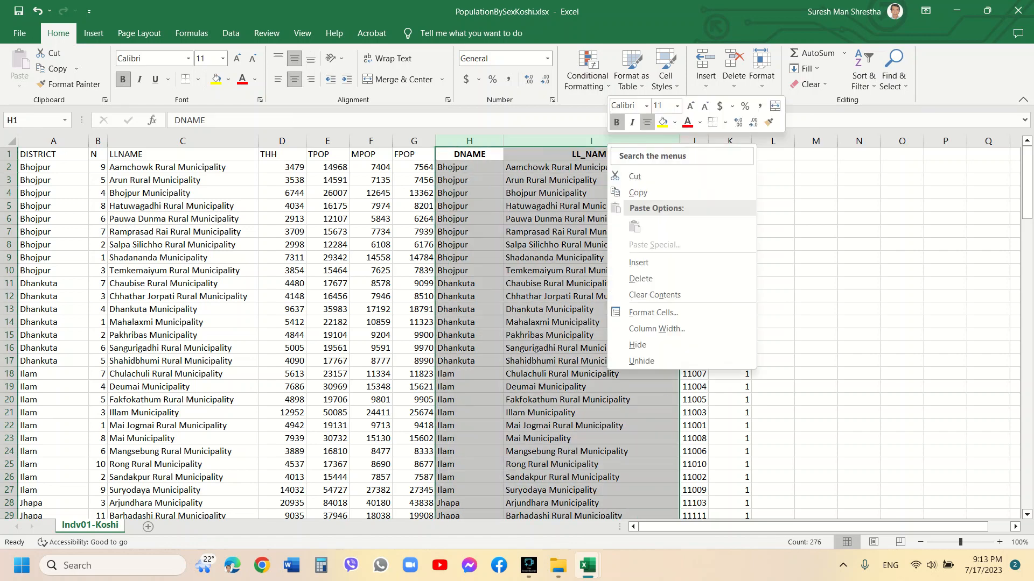
left_click(640, 278)
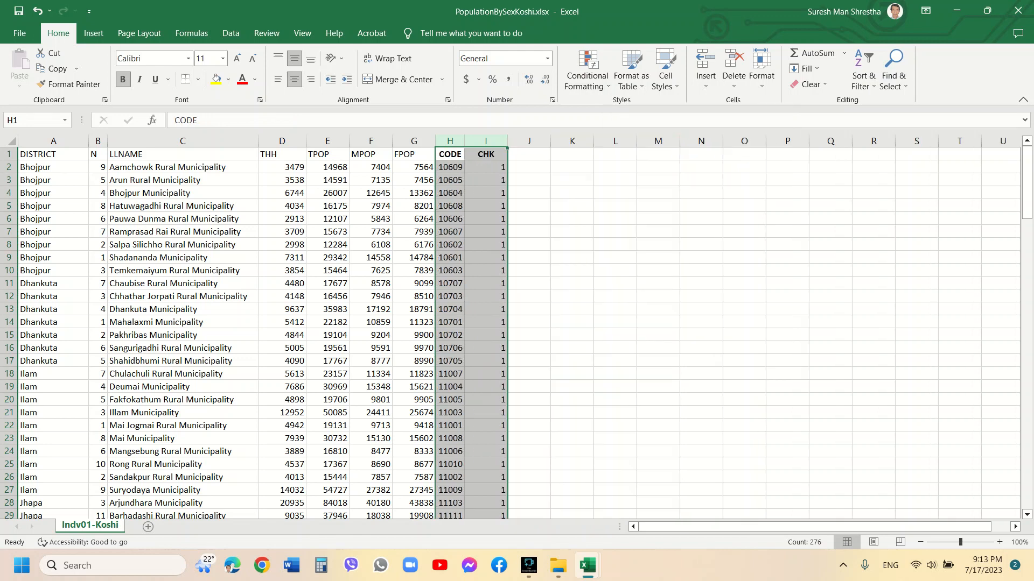
Delete the CHK check column
left_click(485, 141)
right_click(500, 143)
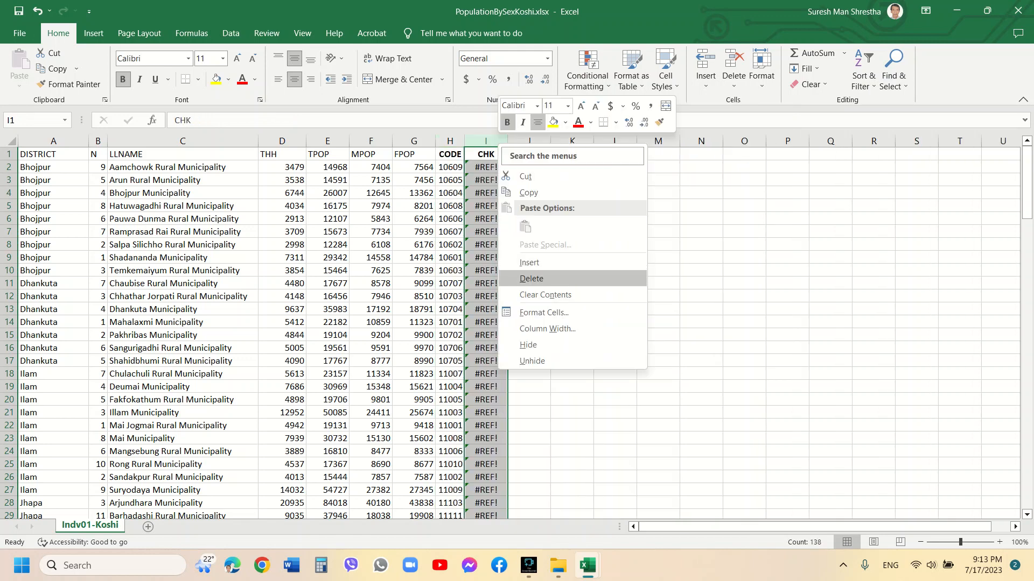
left_click(538, 278)
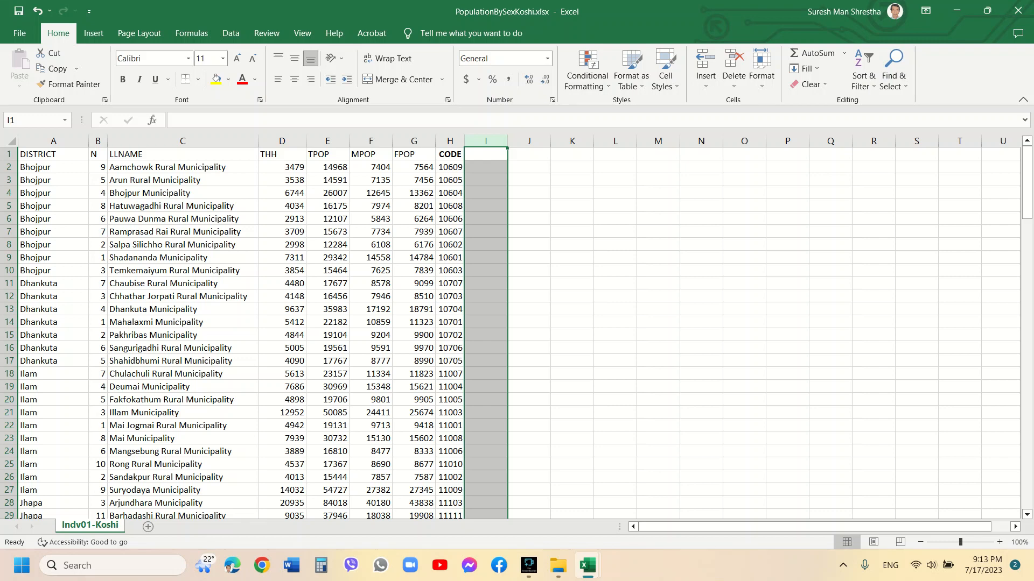
Insert a blank column before THH and move the CODE column's values into it
right_click(289, 141)
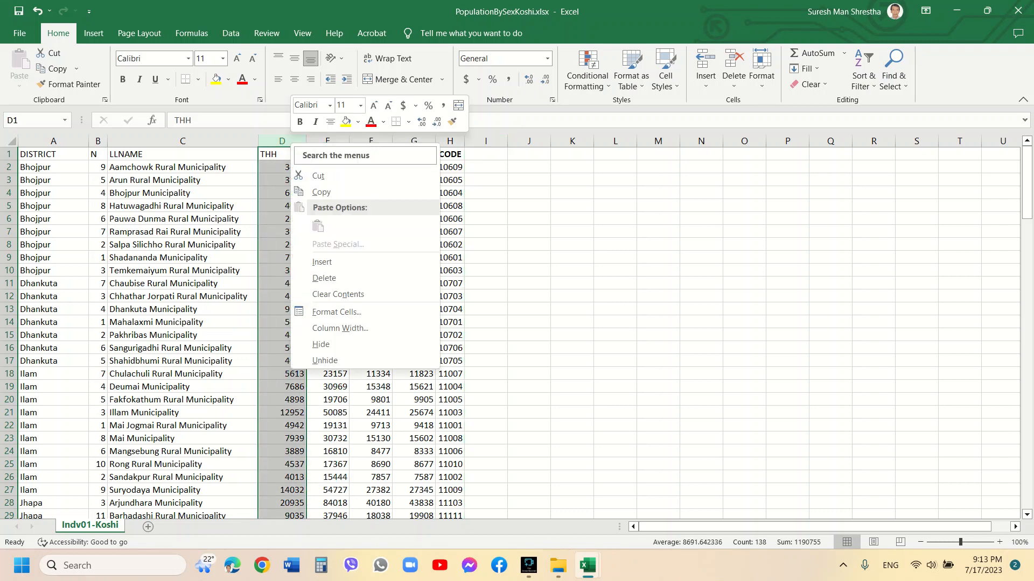
left_click(322, 262)
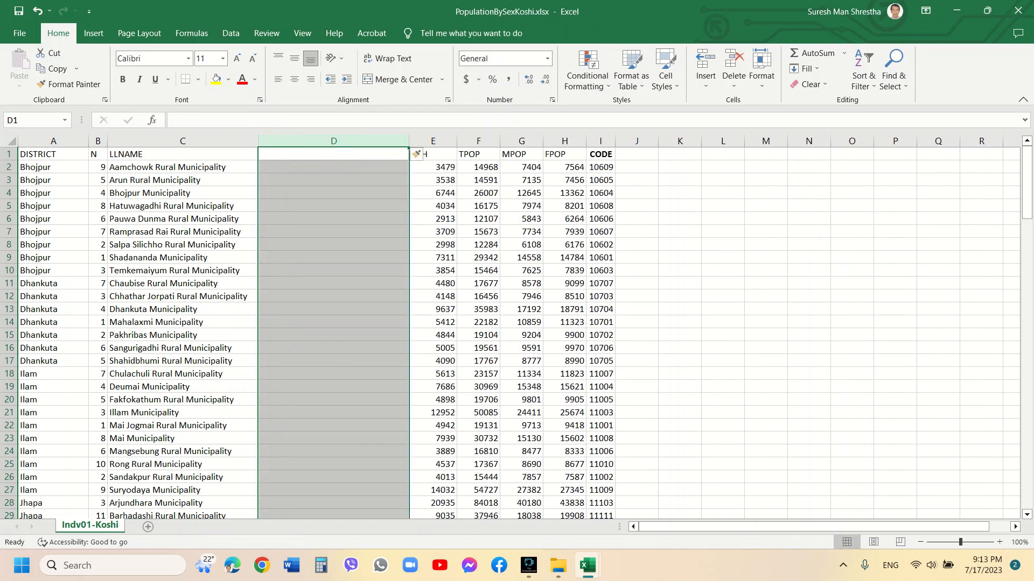
left_click(600, 154)
scroll(600, 154, "down", 8)
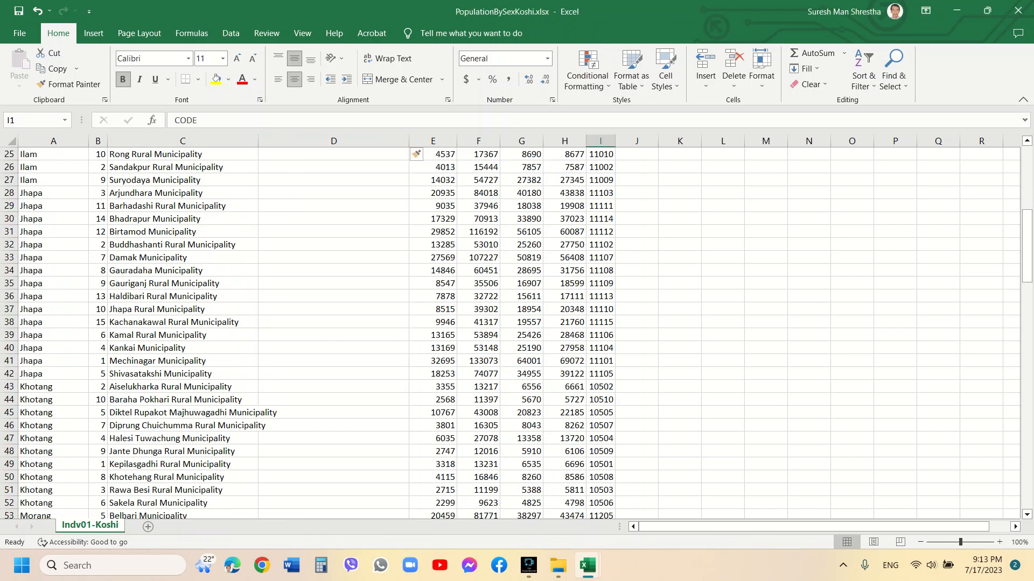
left_click_drag(1026, 246, 1027, 474)
mouse_move(587, 565)
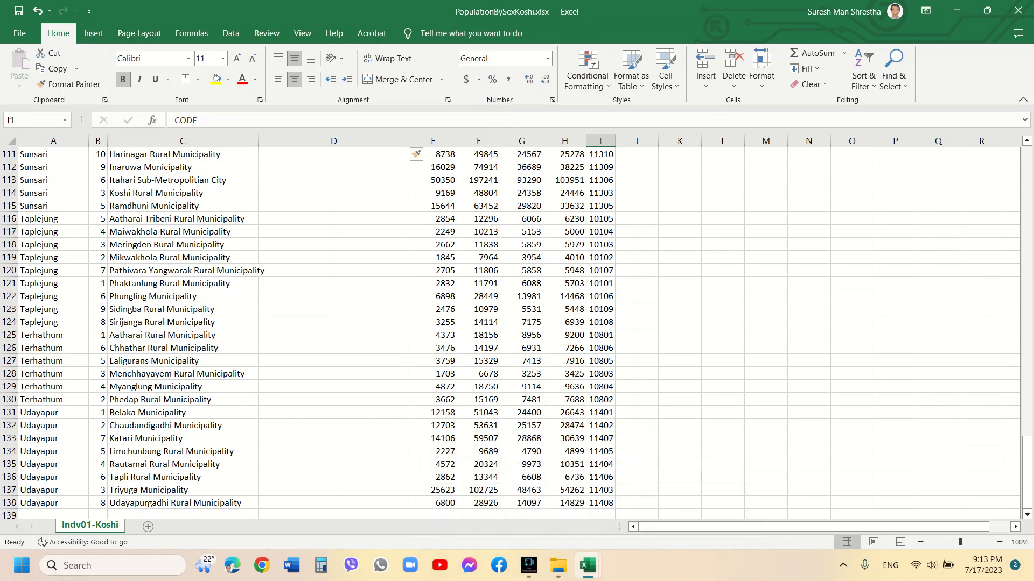
key("ctrl+shift+Down")
key("ctrl+BackSpace")
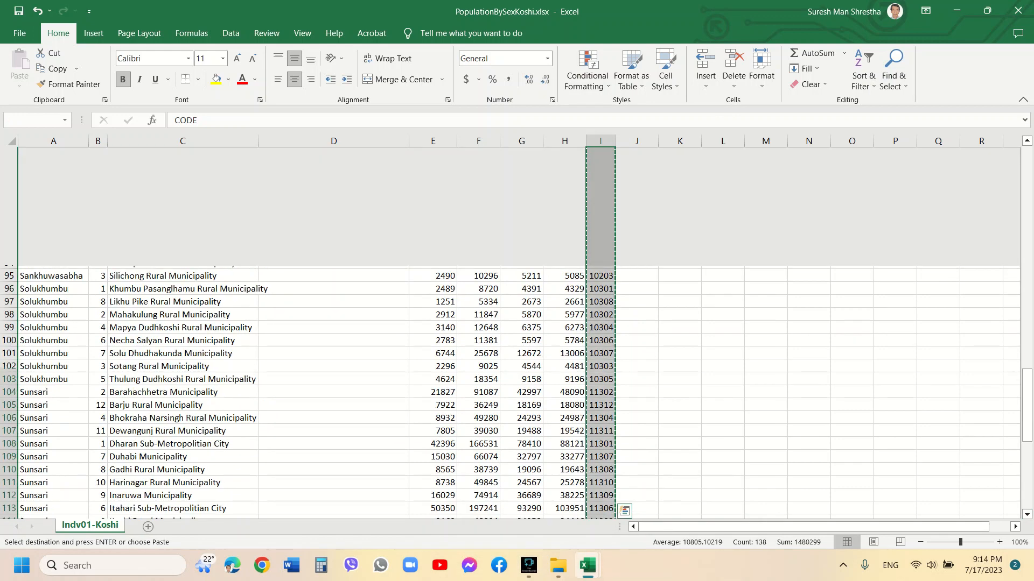
key("ctrl+c")
left_click(334, 154)
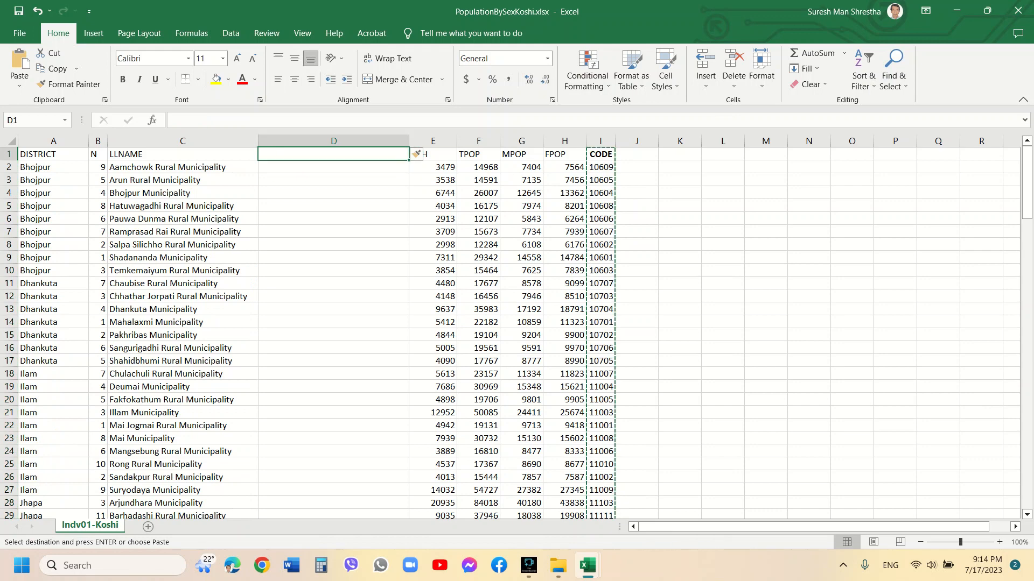
key("Return")
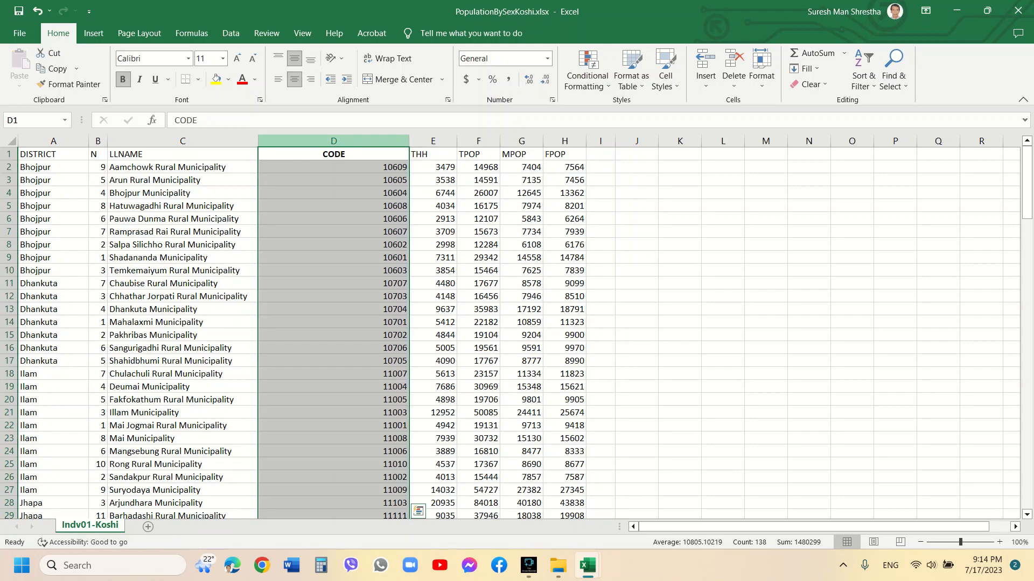
Autofit the new code column, rename its header to CBSLID and remove its bold formatting
double_click(409, 141)
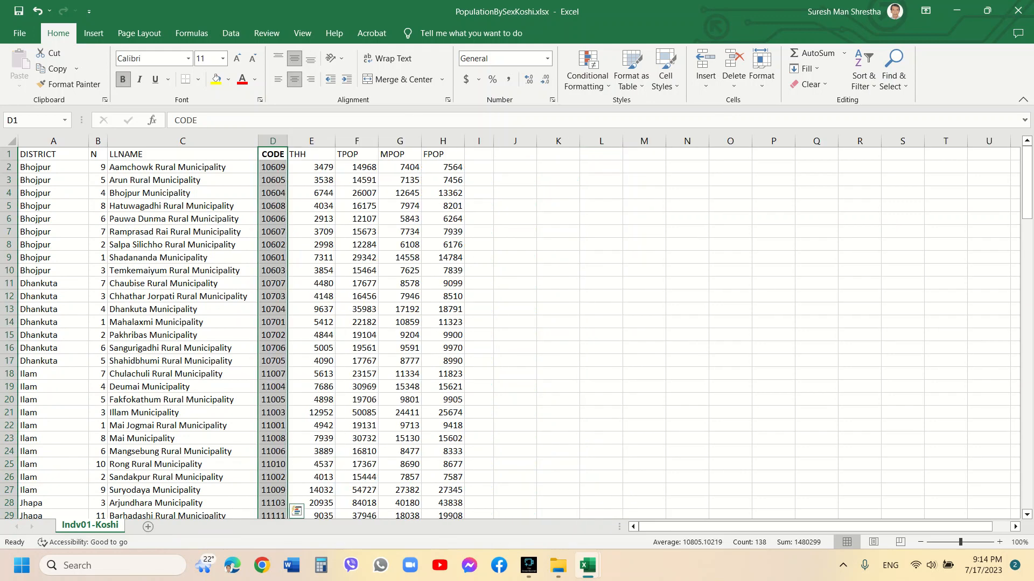
left_click(273, 155)
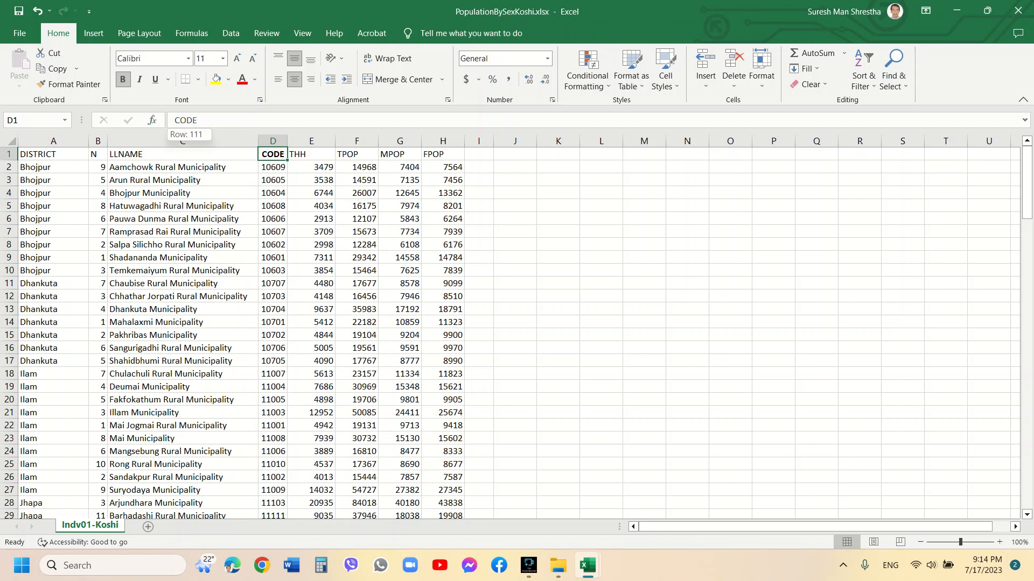
double_click(186, 120)
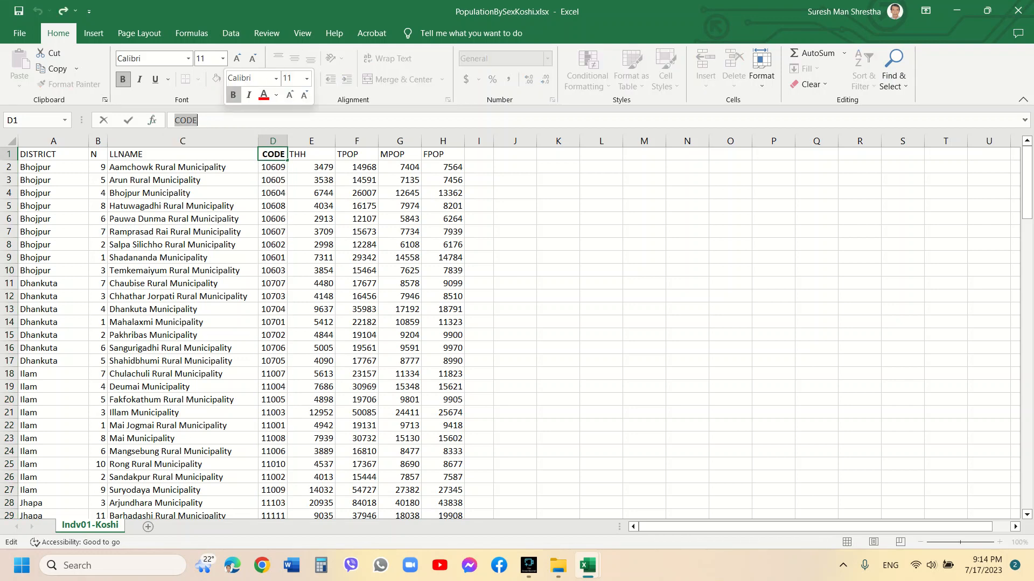
type("CBS")
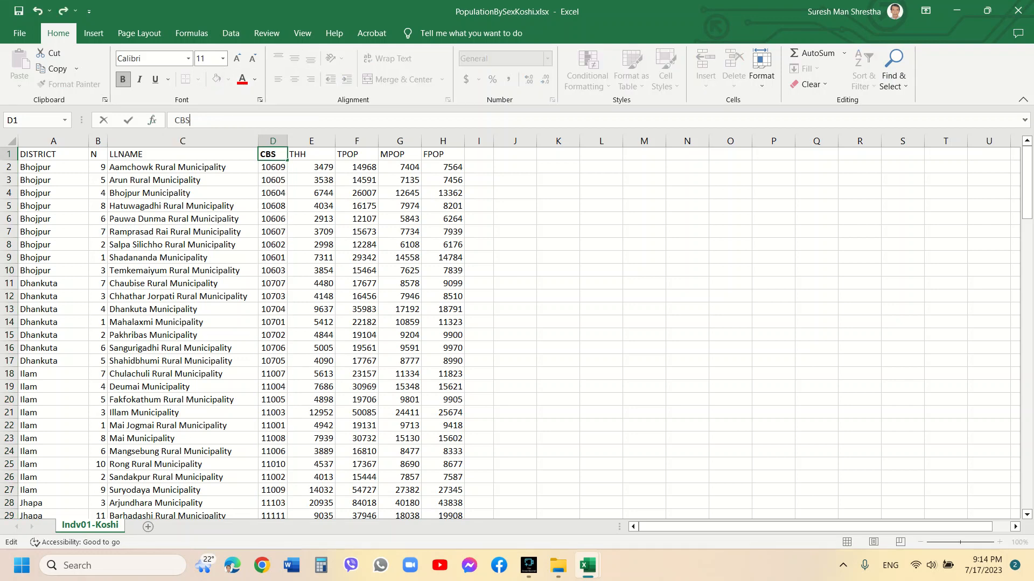
type("LID")
key("Return")
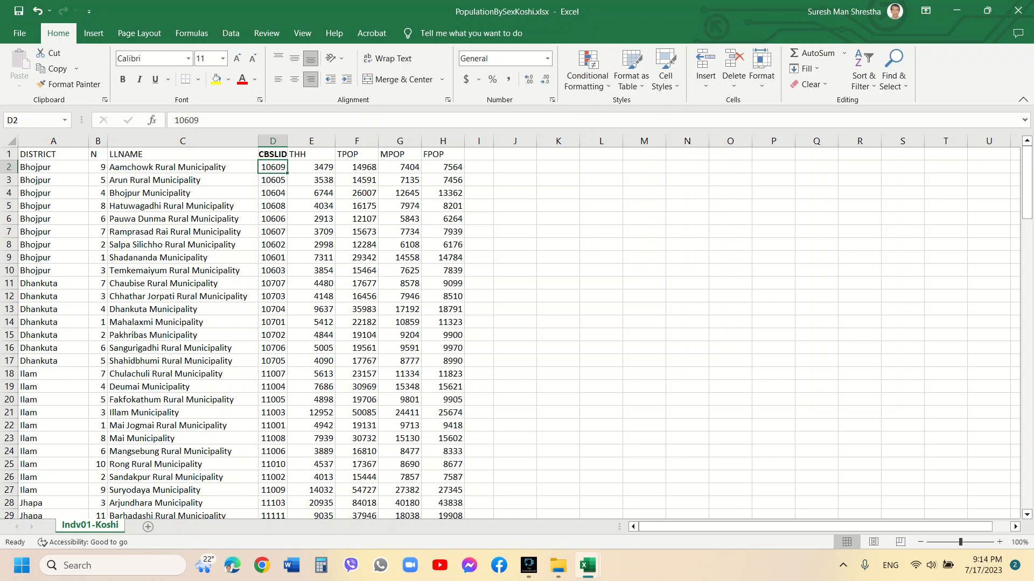
key("Up")
key("ctrl+b")
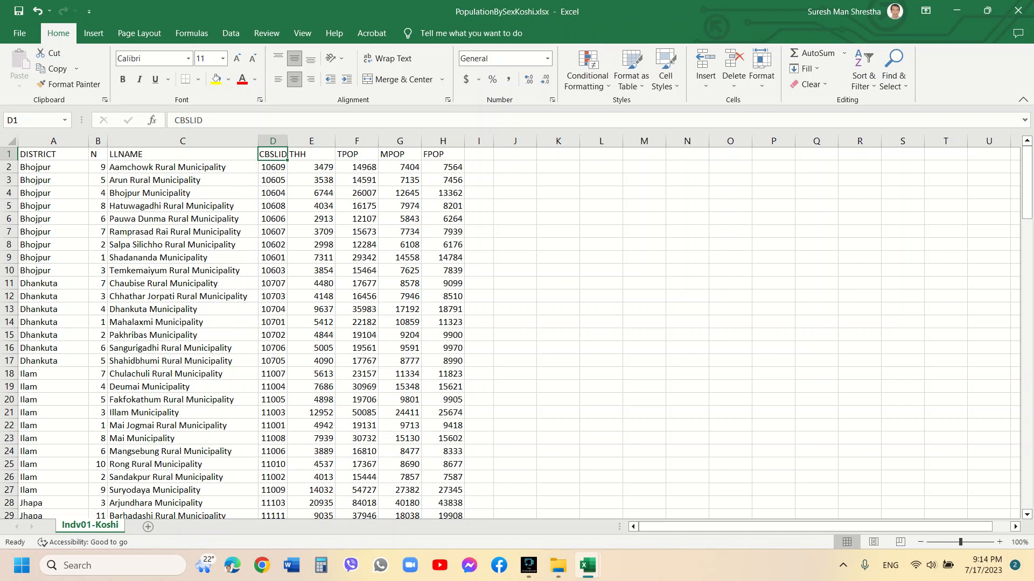
Center the header row A1:H1 both vertically and horizontally
left_click(53, 154)
key("ctrl+shift+Right")
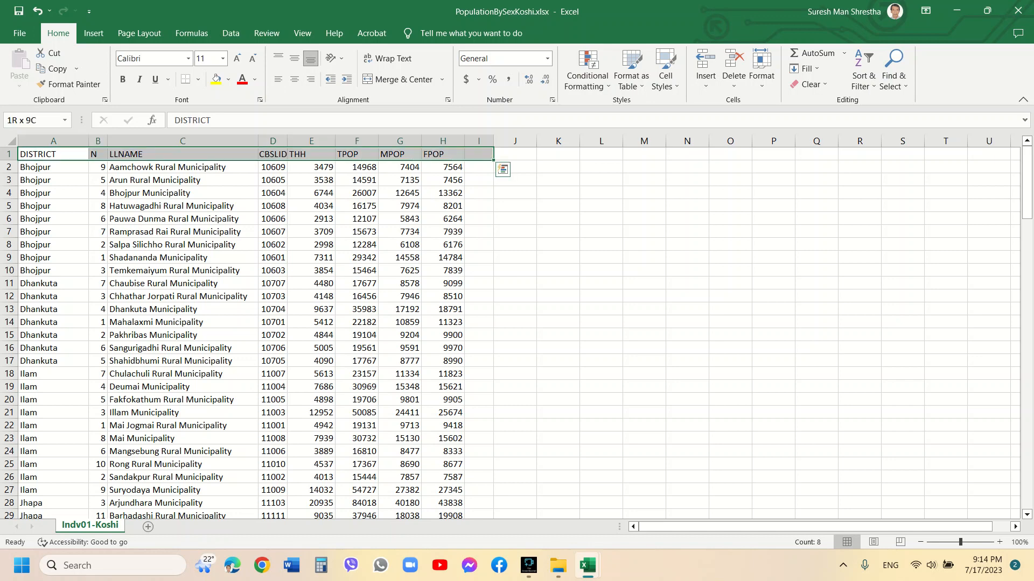
left_click(294, 58)
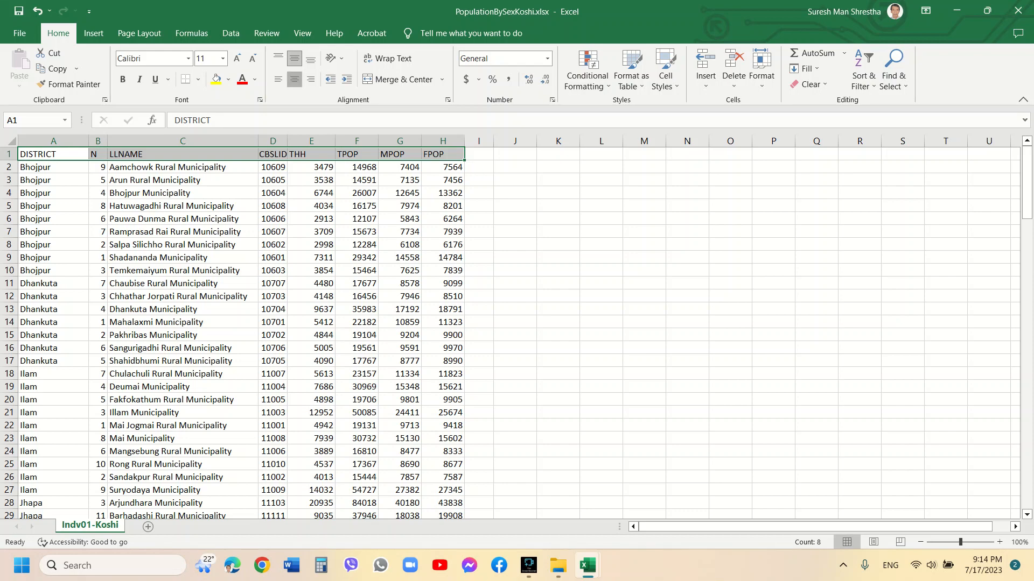
left_click(294, 79)
Select the data rows from A2 to the table's end to review them, then save the workbook
left_click(53, 167)
scroll(517, 334, "down", 20)
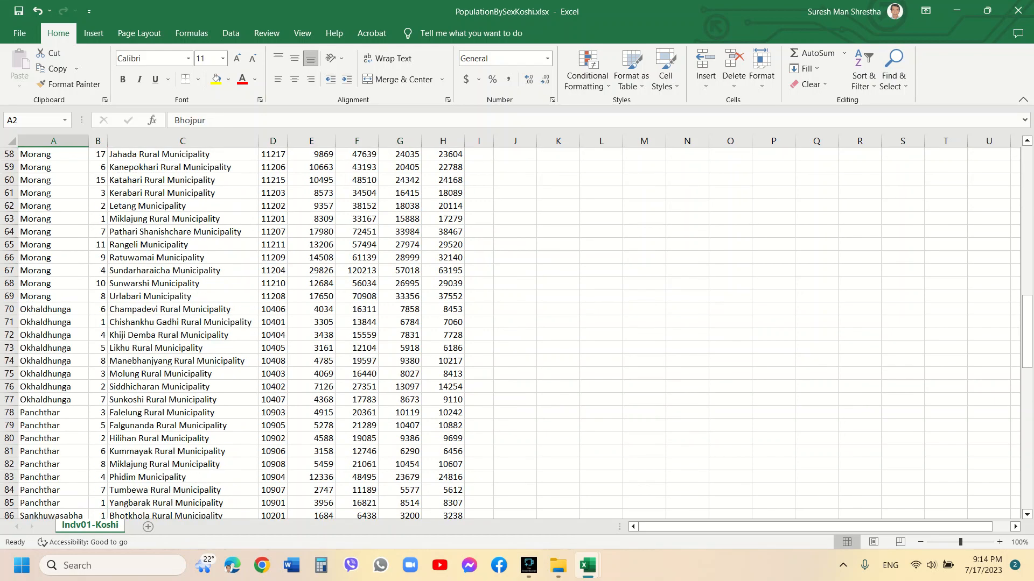
scroll(516, 334, "down", 20)
scroll(517, 333, "up", 6)
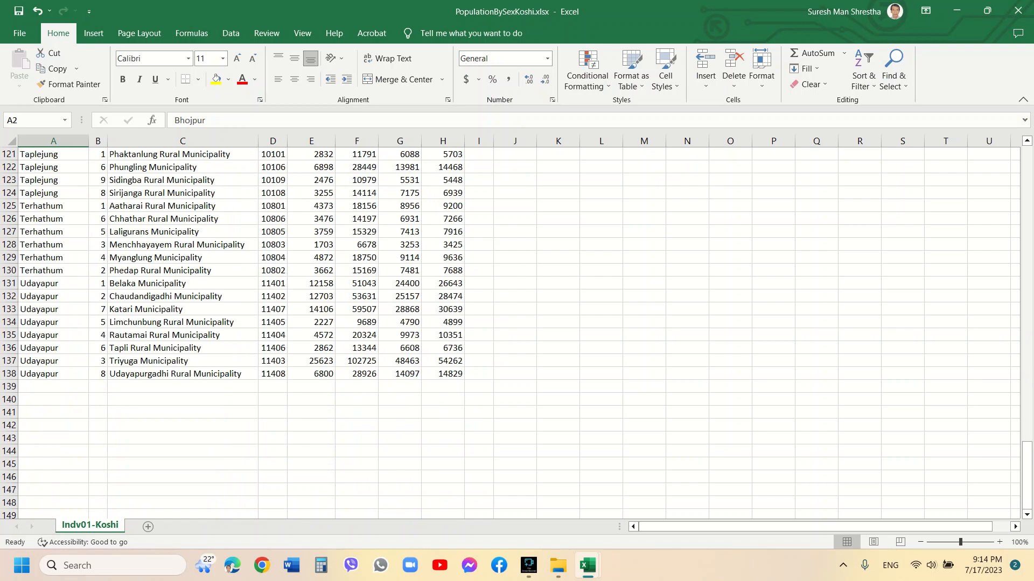
key("ctrl+shift+End")
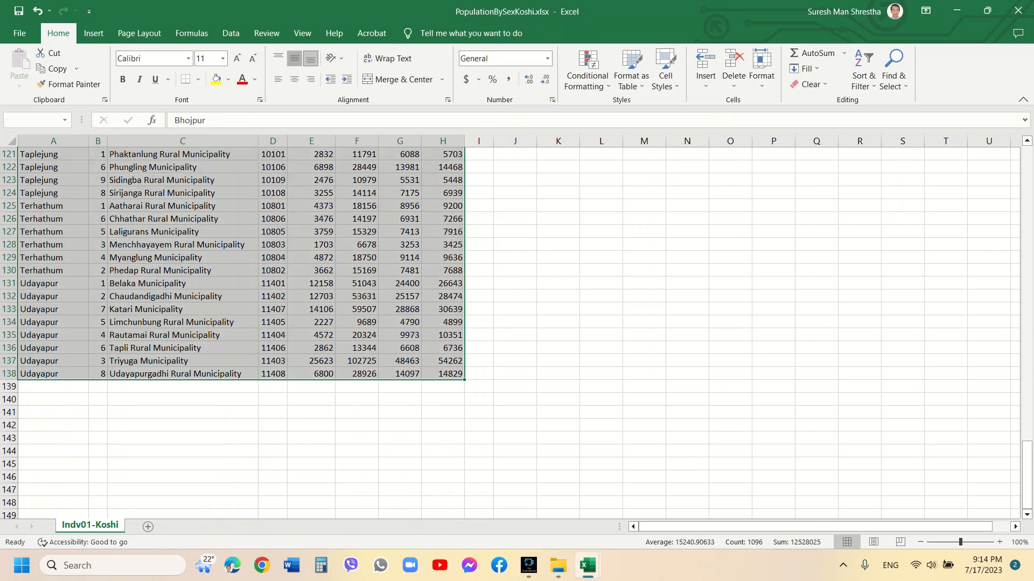
key("ctrl+BackSpace")
left_click(356, 258)
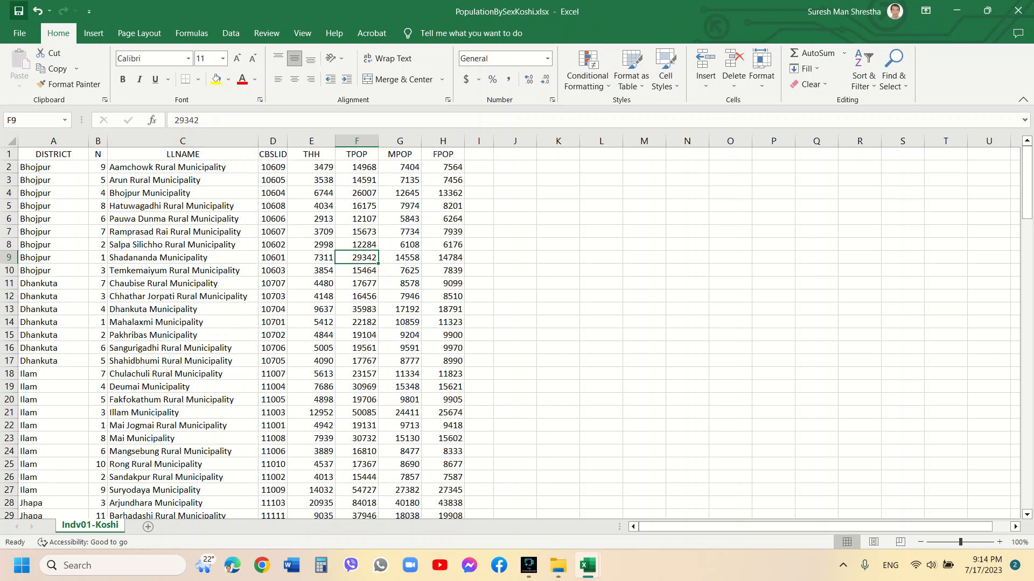
left_click(19, 11)
Add an AHHS header in column I and enter the formula =F2/E2 in I2
left_click(478, 154)
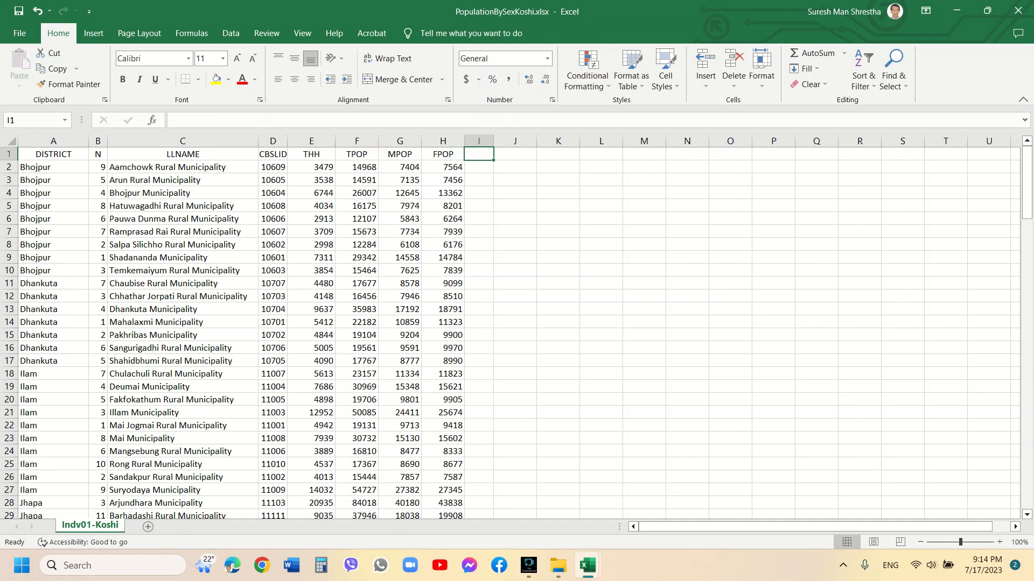
type("AHHS")
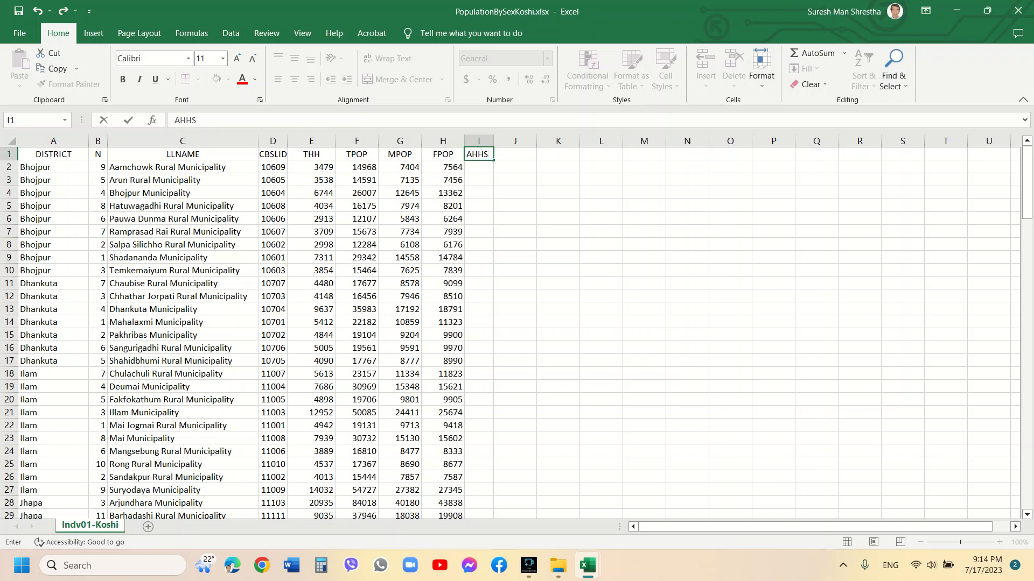
key("Return")
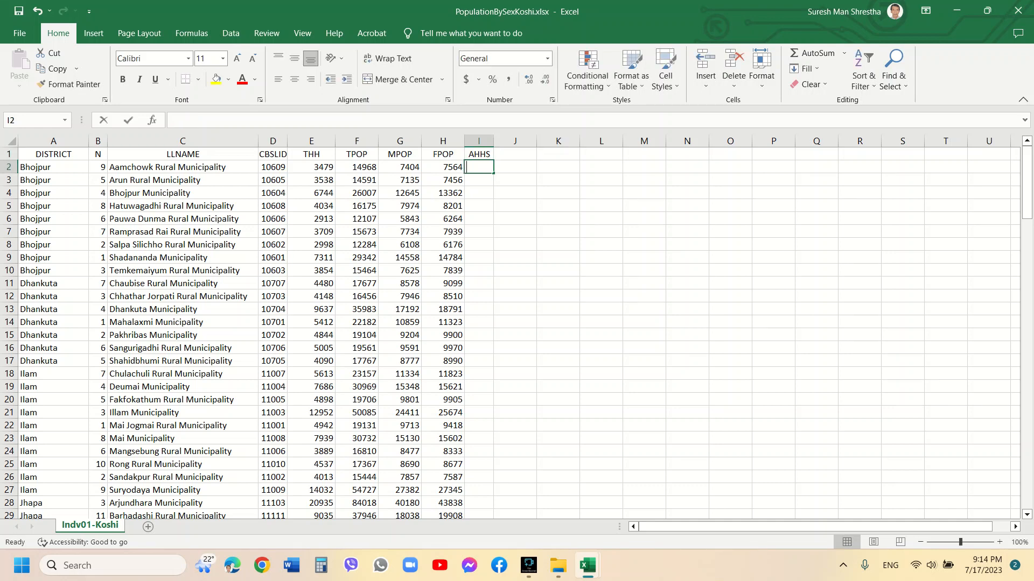
type("=")
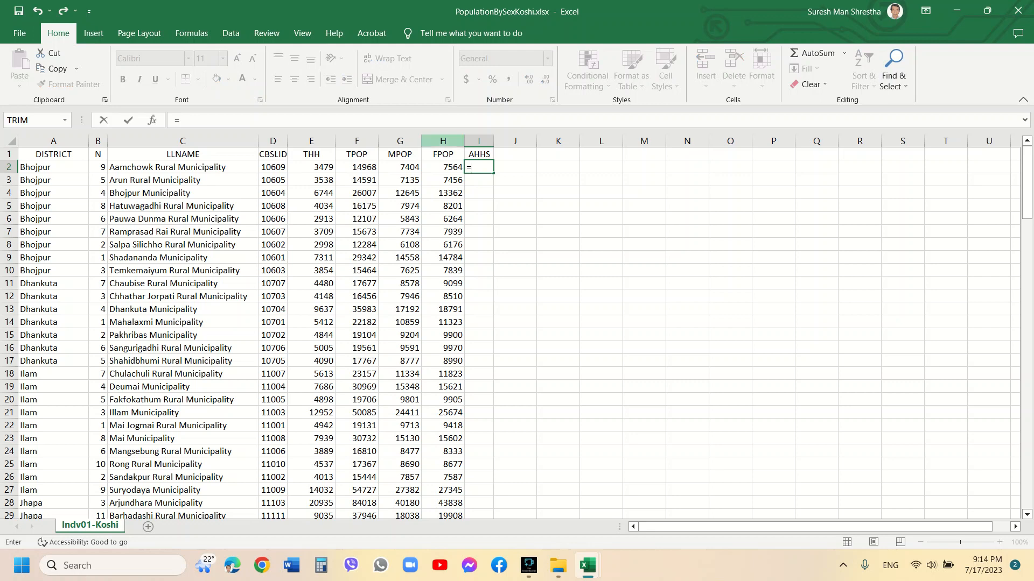
left_click(357, 167)
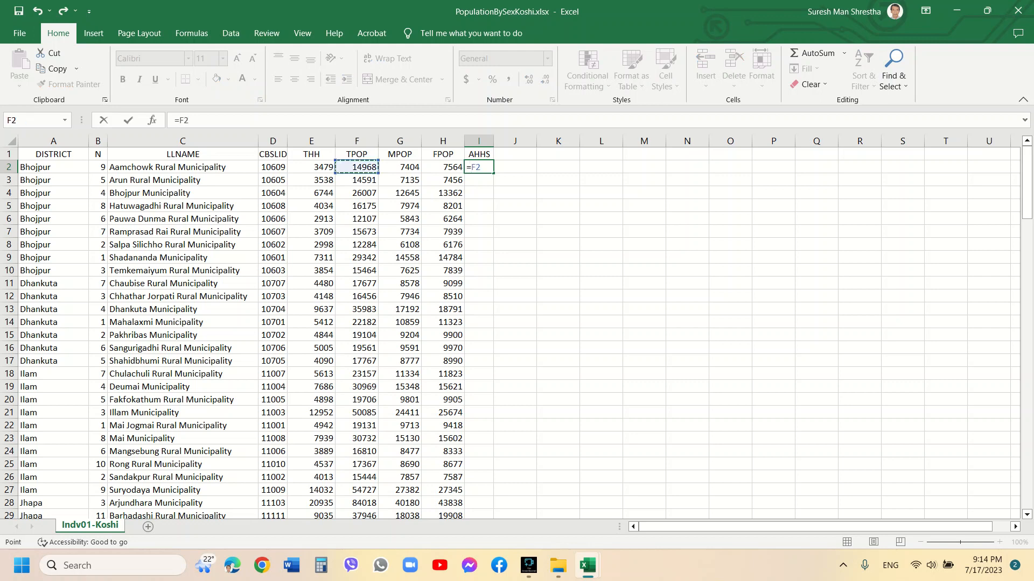
type("/")
left_click(317, 167)
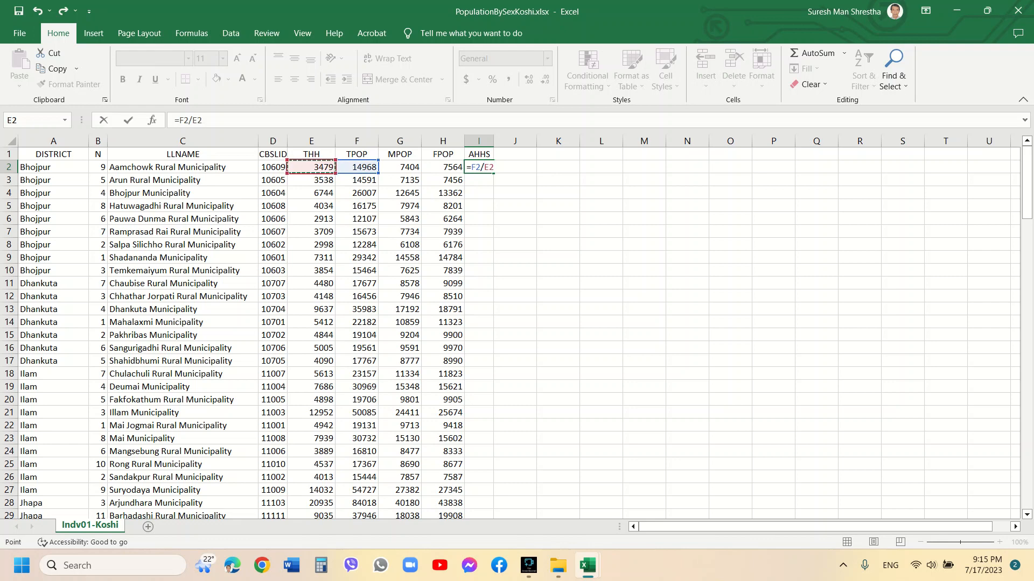
key("Return")
left_click(479, 167)
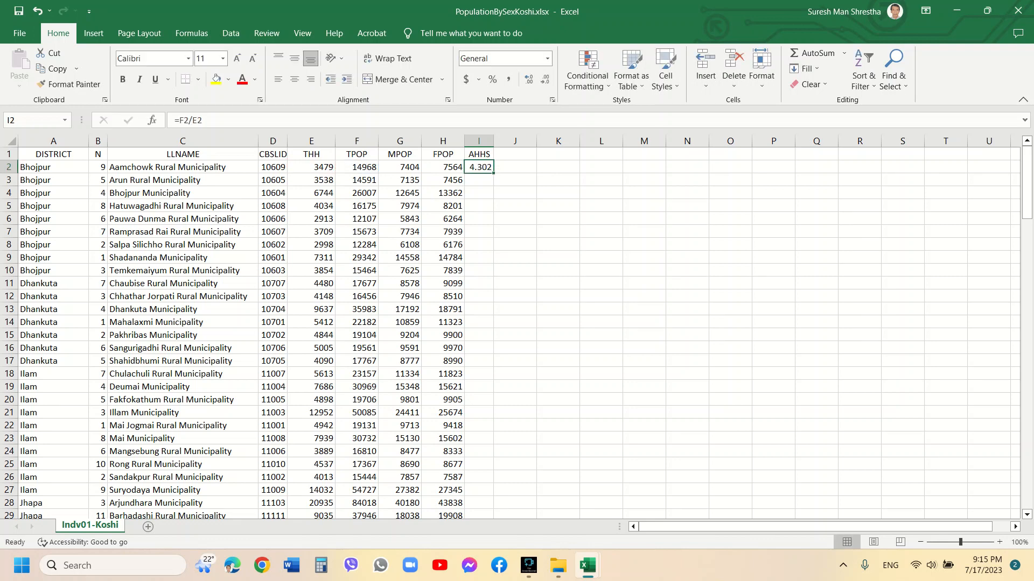
Copy the AHHS formula down column I through row 138
key("ctrl+c")
left_click_drag(1026, 164, 1027, 449)
scroll(517, 323, "down", 6)
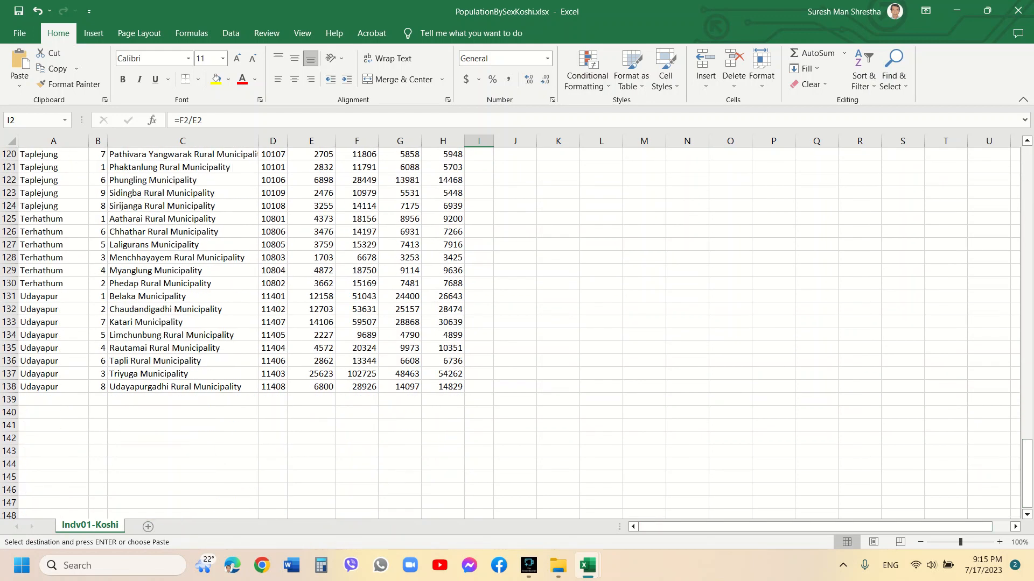
left_click(479, 387, "shift")
key("ctrl+v")
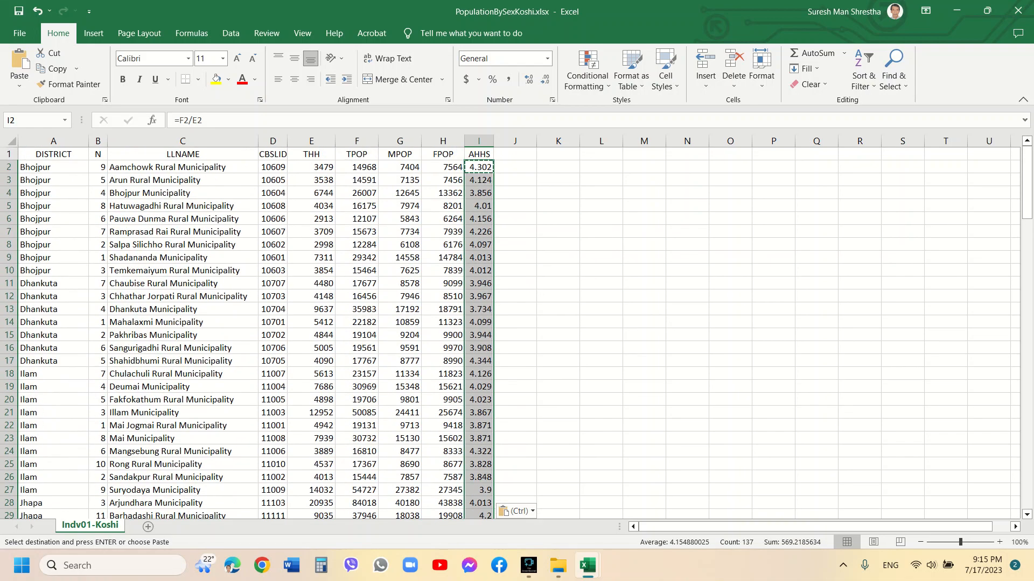
Copy the AHHS column and paste it back over itself as values
key("ctrl+c")
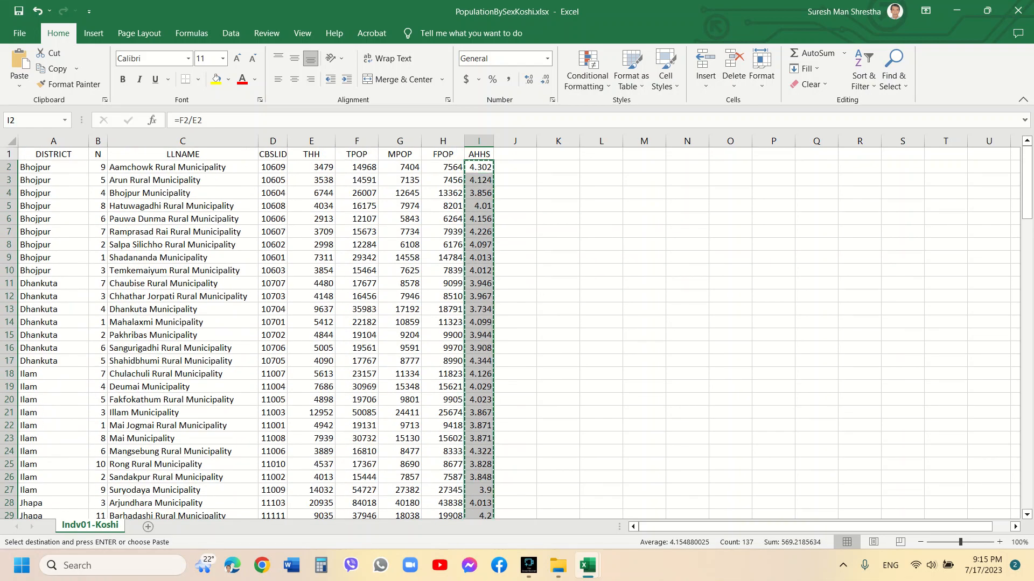
left_click(19, 90)
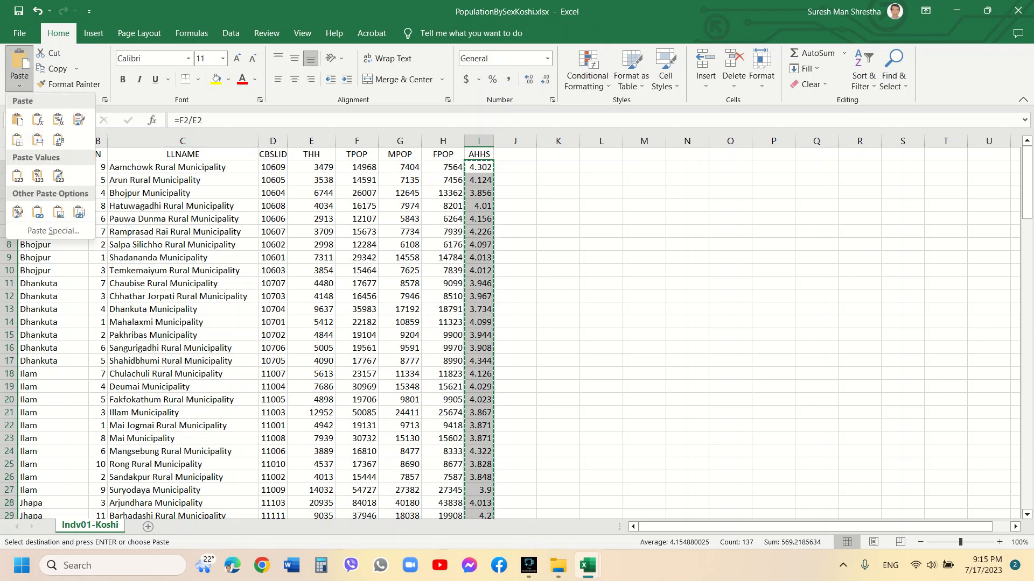
left_click(16, 207)
Add a GR header in cell J1 next to AHHS
left_click(515, 154)
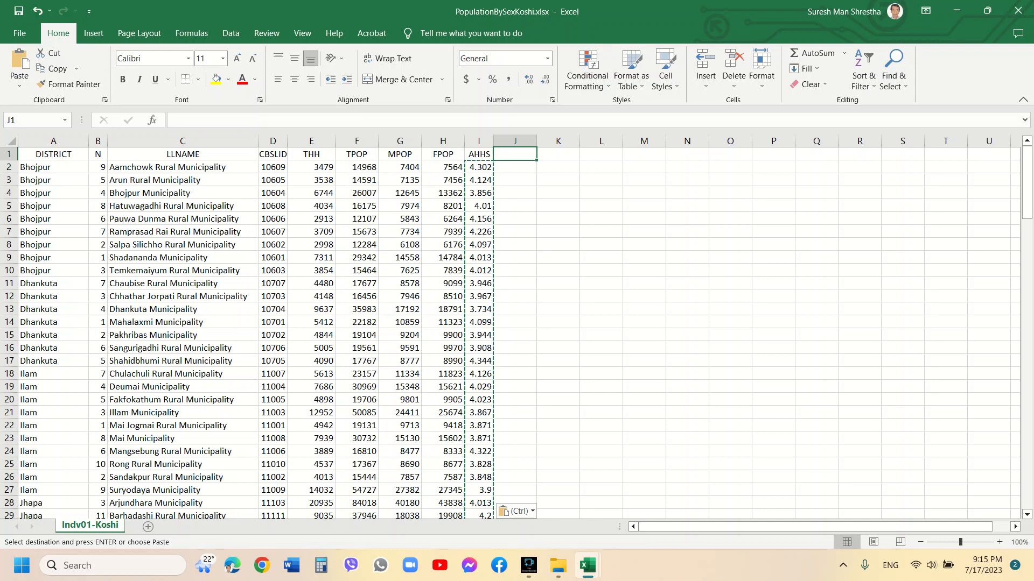
type("GR")
key("Return")
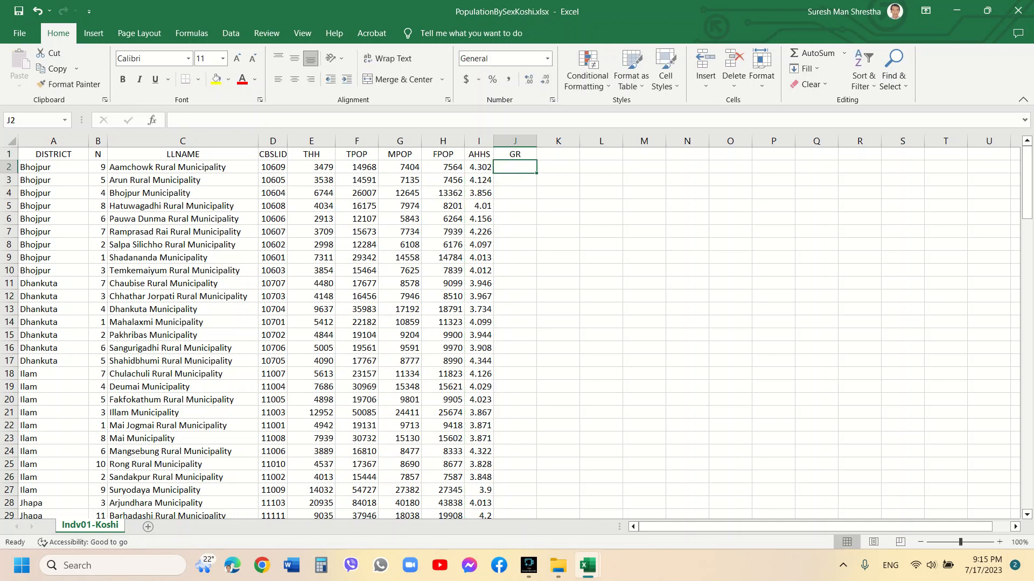
Enter the gender ratio formula =(G2/H2)*100 in J2
left_click(515, 154)
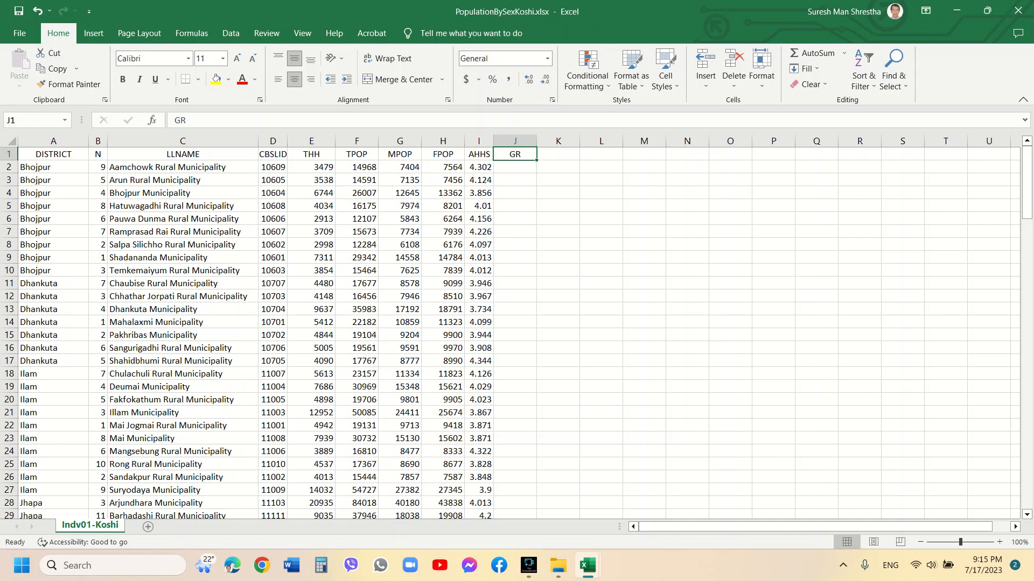
left_click(514, 167)
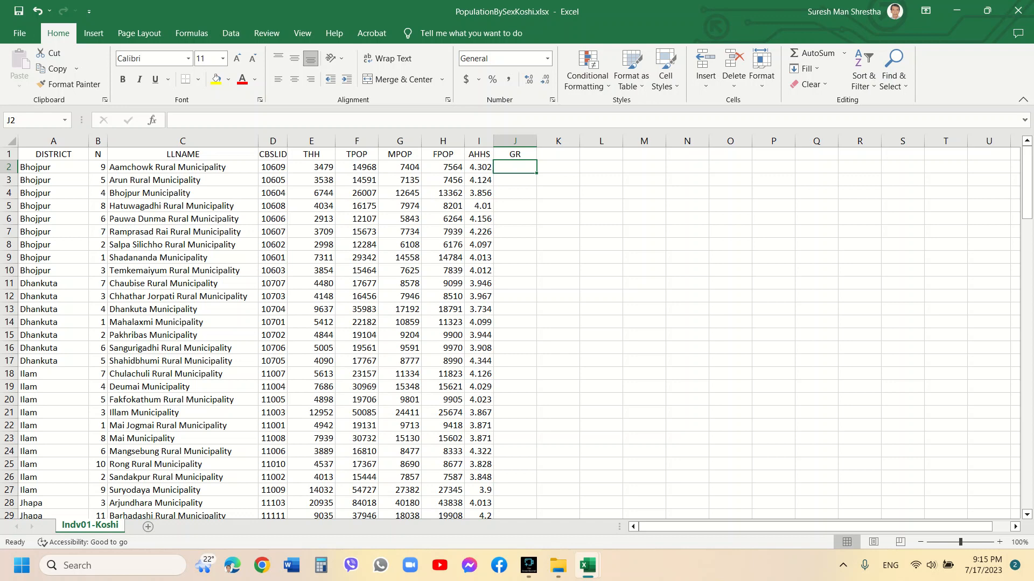
type("=")
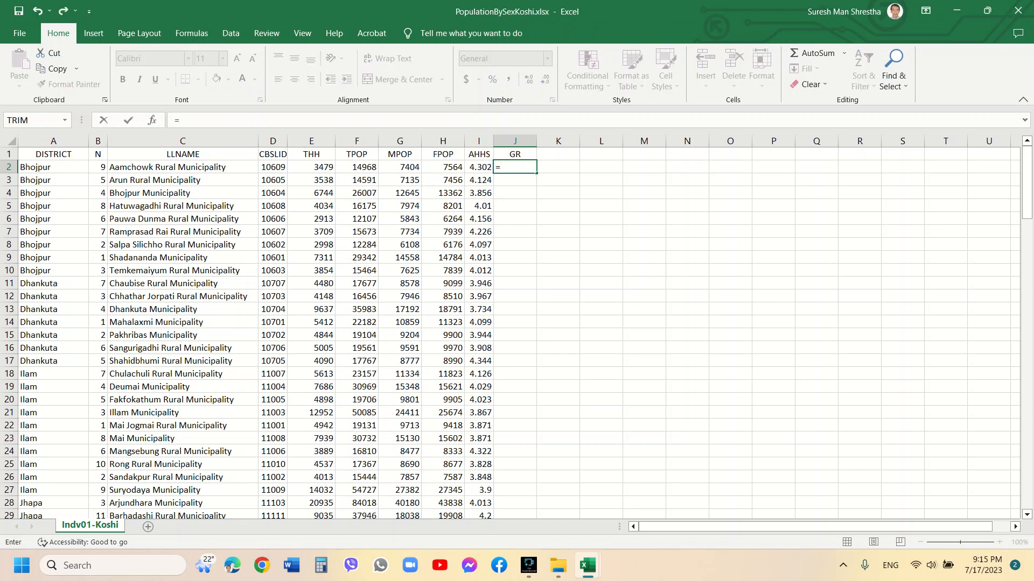
left_click(399, 167)
type("/")
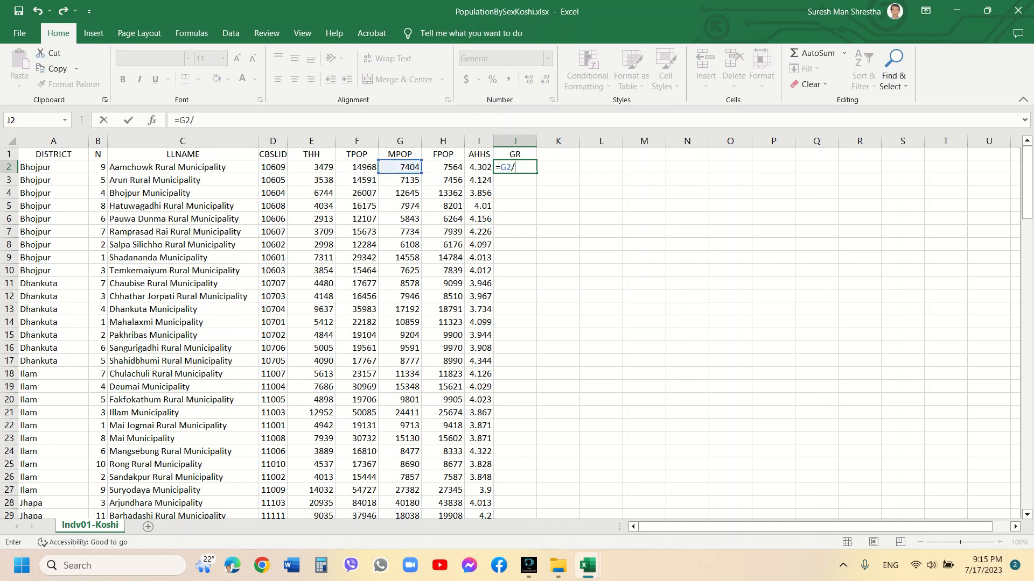
left_click(442, 167)
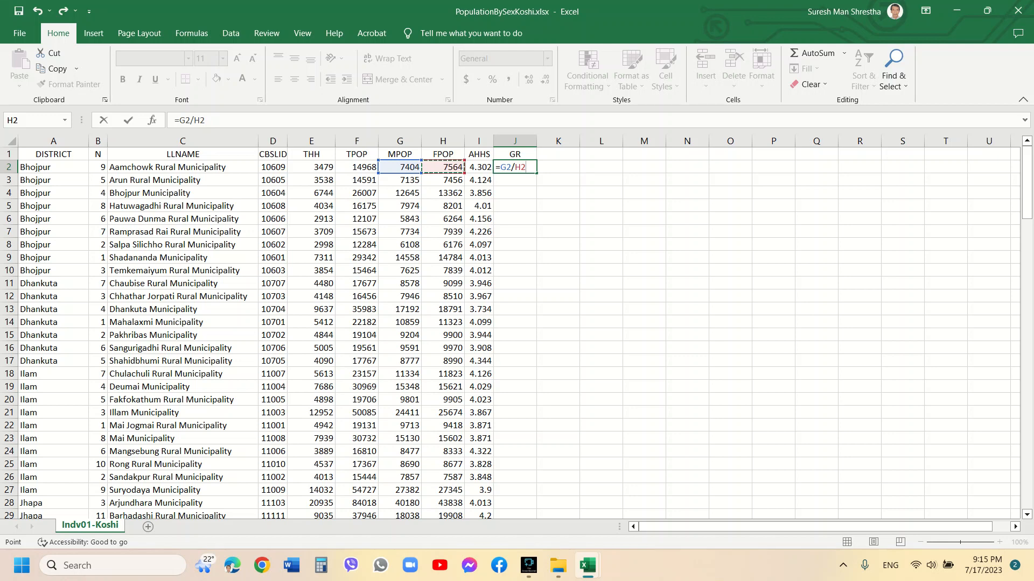
type(")*100")
left_click(179, 120)
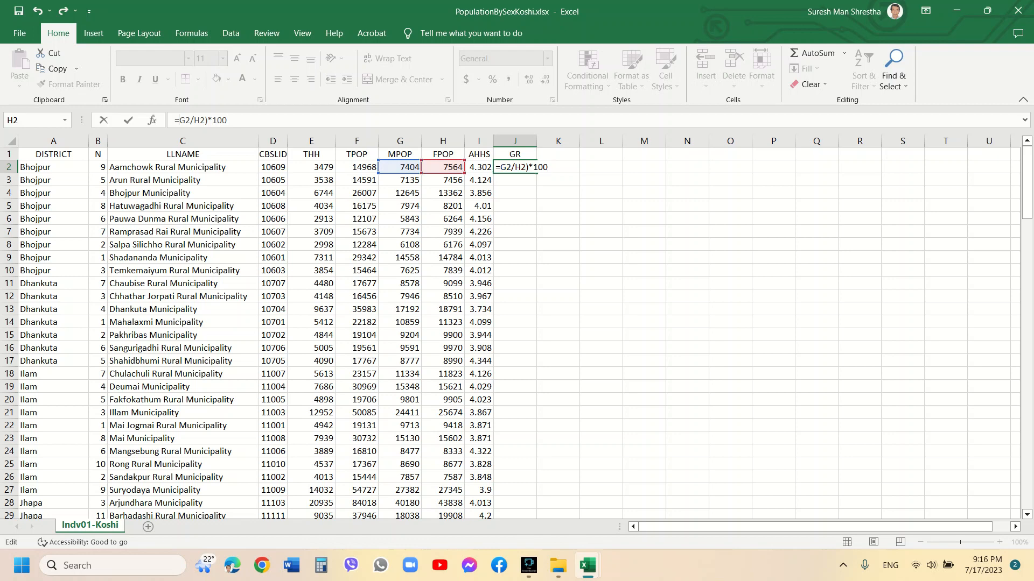
type("(")
key("Return")
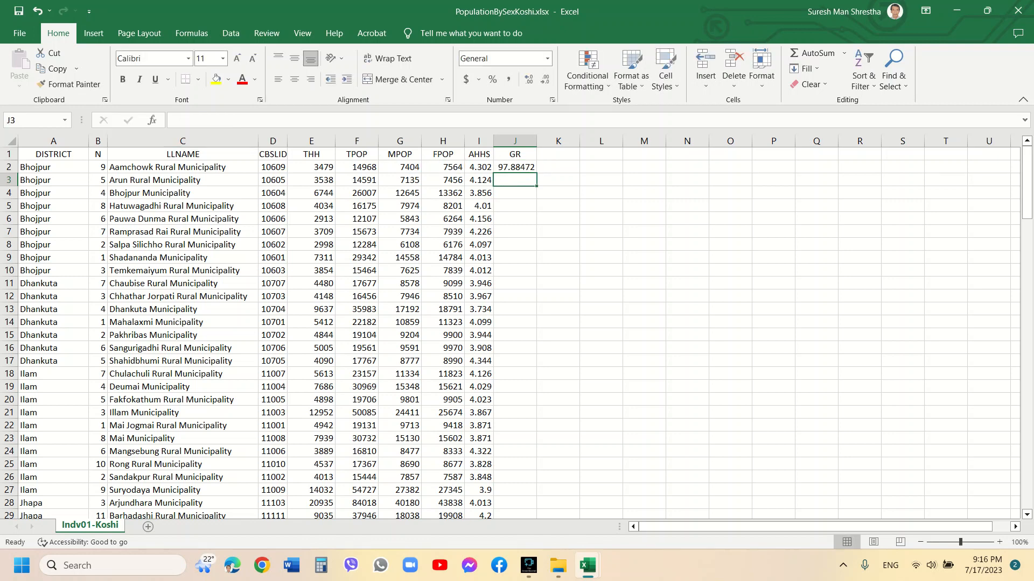
Copy the GR formula down column J through row 138
left_click(515, 167)
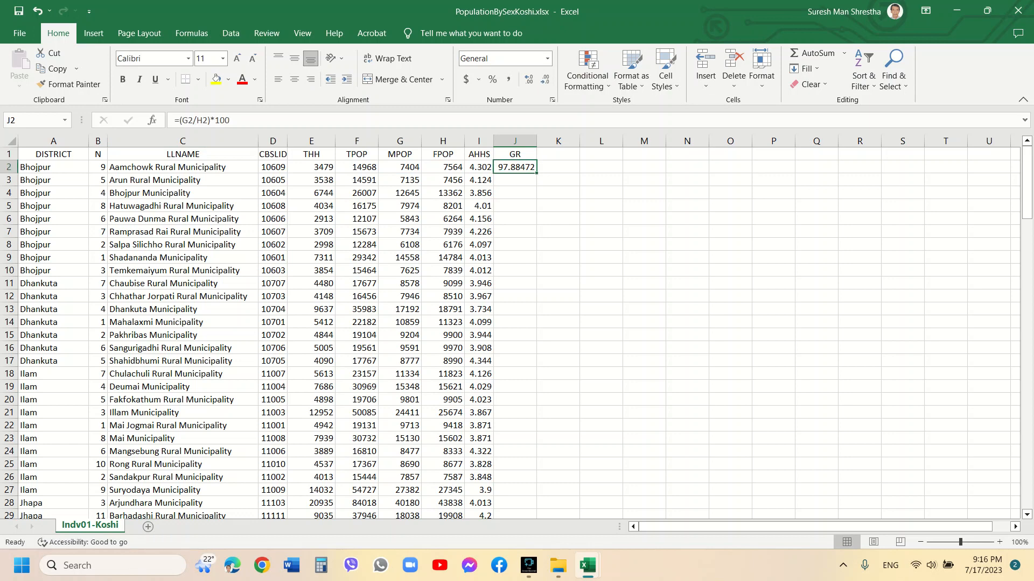
key("ctrl+c")
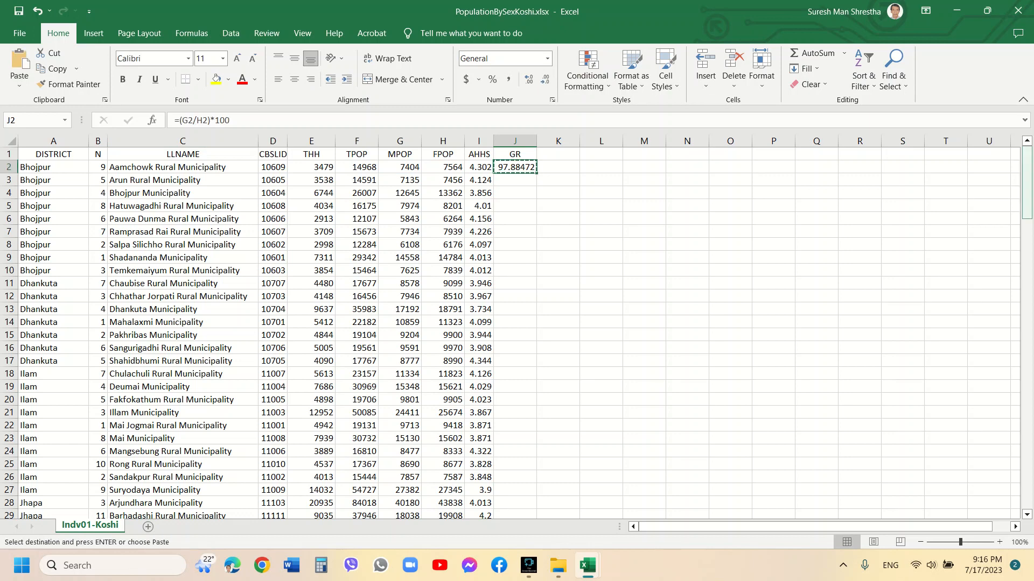
left_click_drag(1027, 162, 1027, 453)
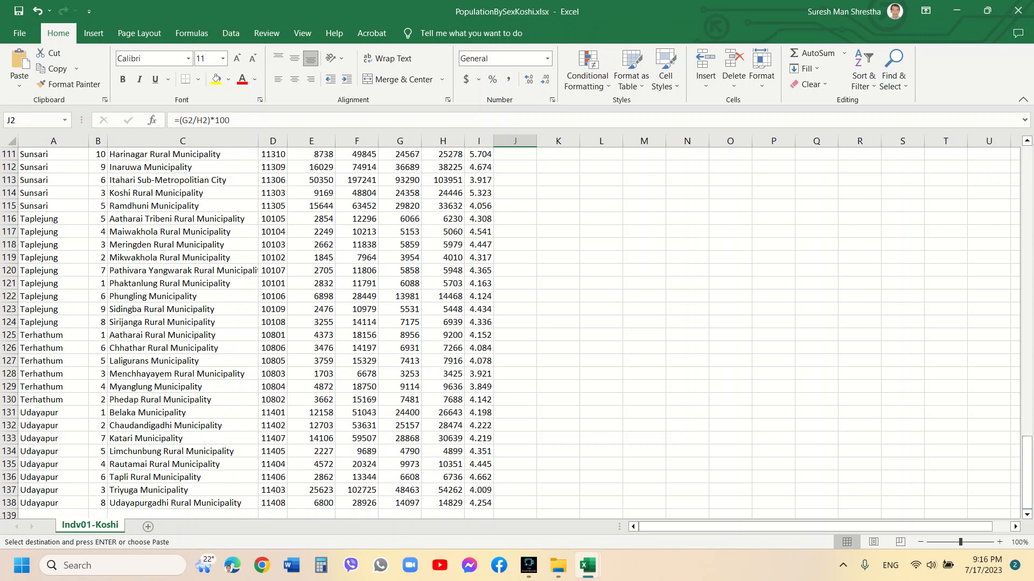
left_click(514, 503, "shift")
key("ctrl+v")
Copy the GR column and paste it back over itself as values
scroll(514, 323, "up", 20)
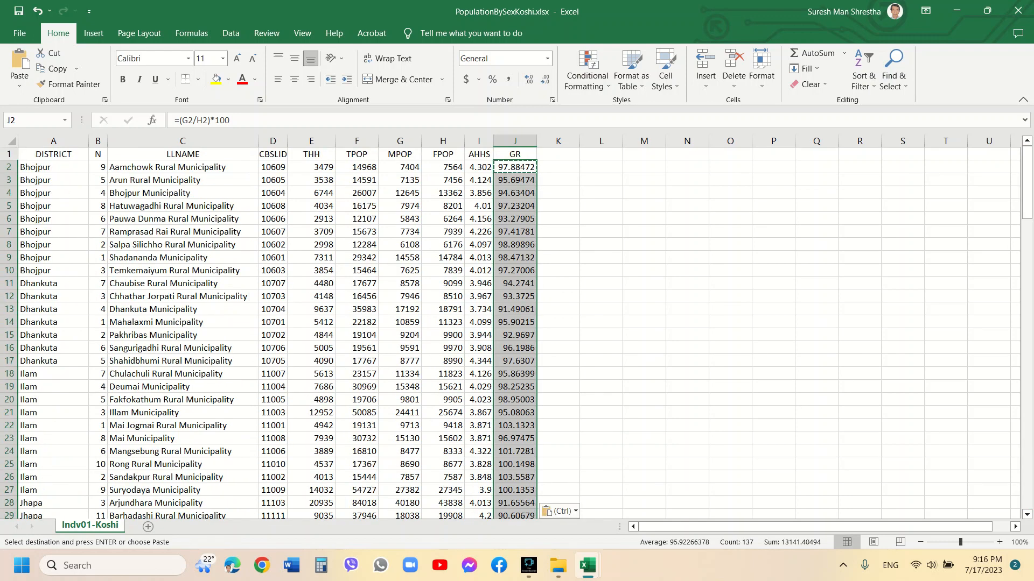
key("ctrl+c")
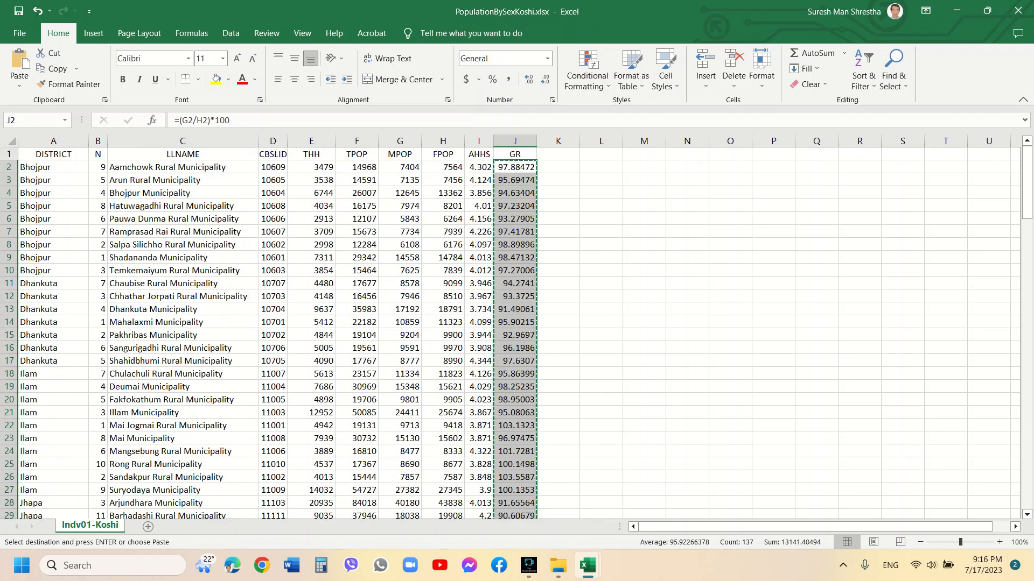
left_click(19, 81)
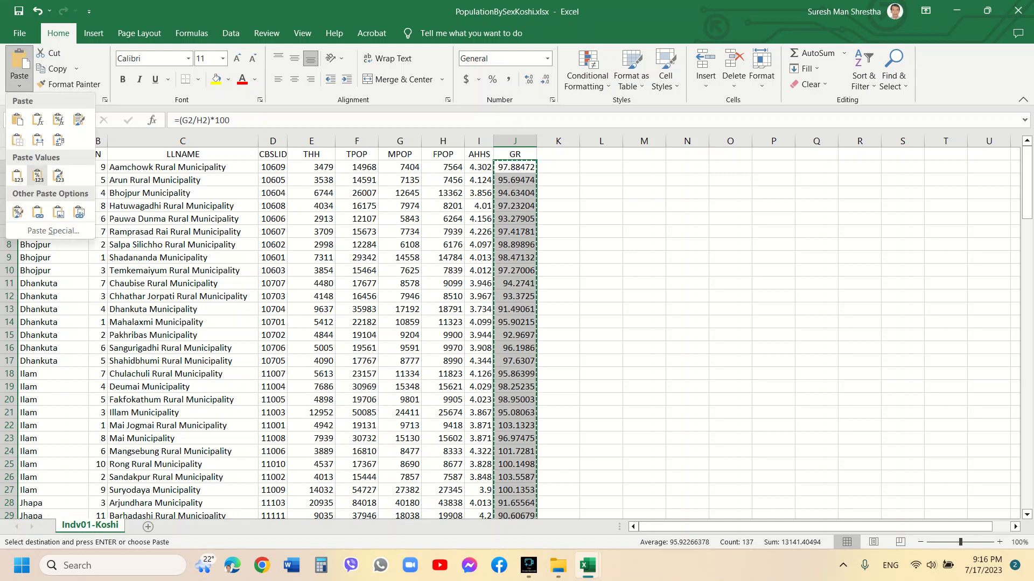
left_click(17, 176)
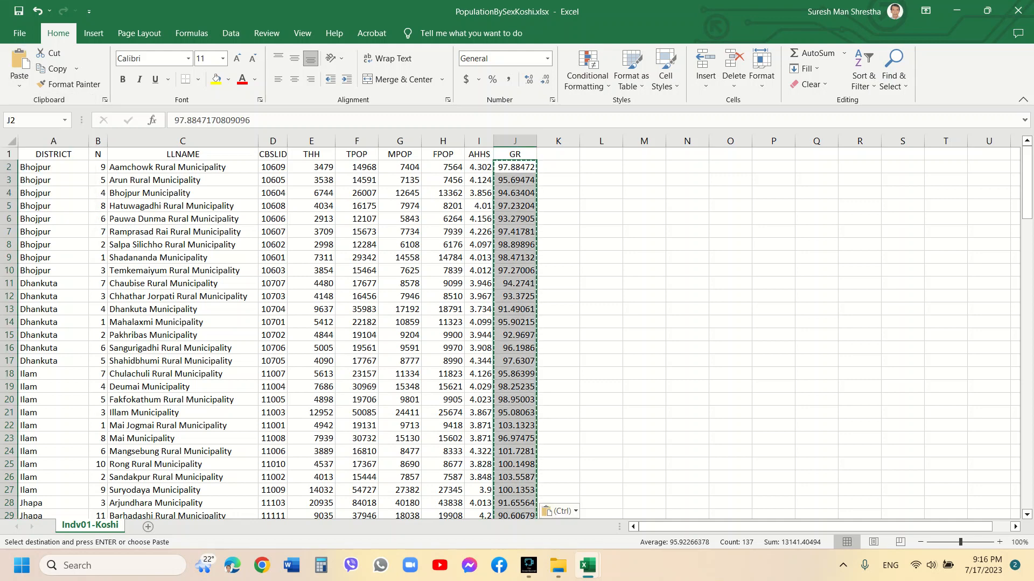
left_click(515, 283)
key("Escape")
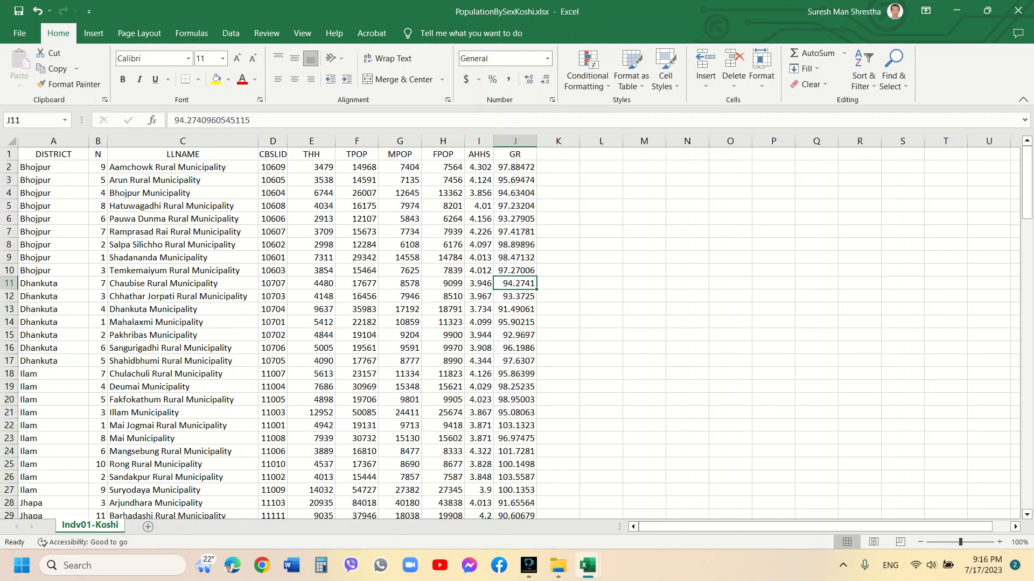
Return to the top of the GR column and save the workbook
key("Up")
key("Up")
key("Up")
key("Up")
key("Up")
key("Up")
key("Up")
key("Up")
key("Up")
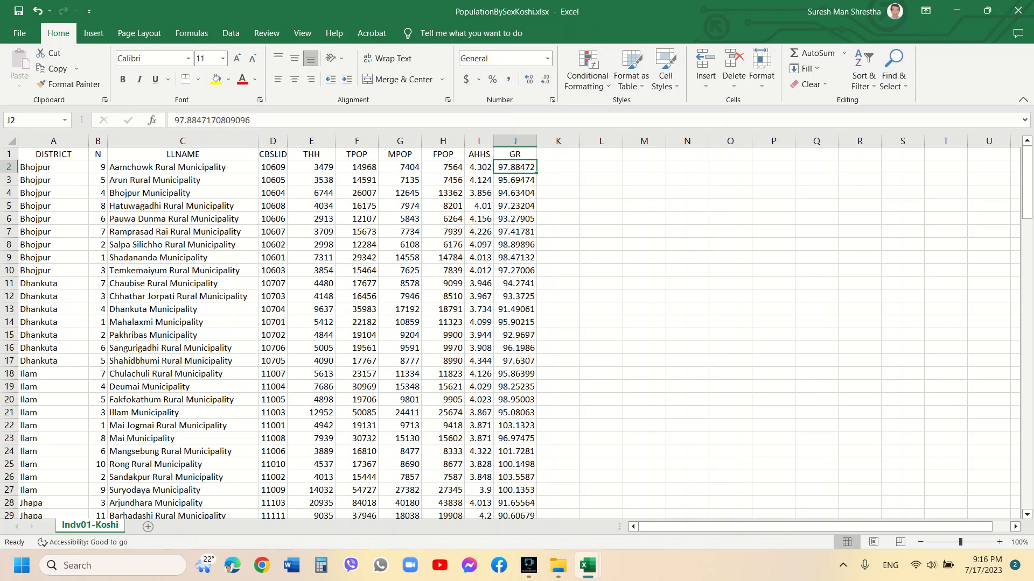
key("ctrl+s")
Custom sort the table by CBSLID from smallest to largest, replacing the DISTRICT and LLNAME sort levels
key("Left")
key("Left")
key("Left")
key("Left")
key("Left")
key("Left")
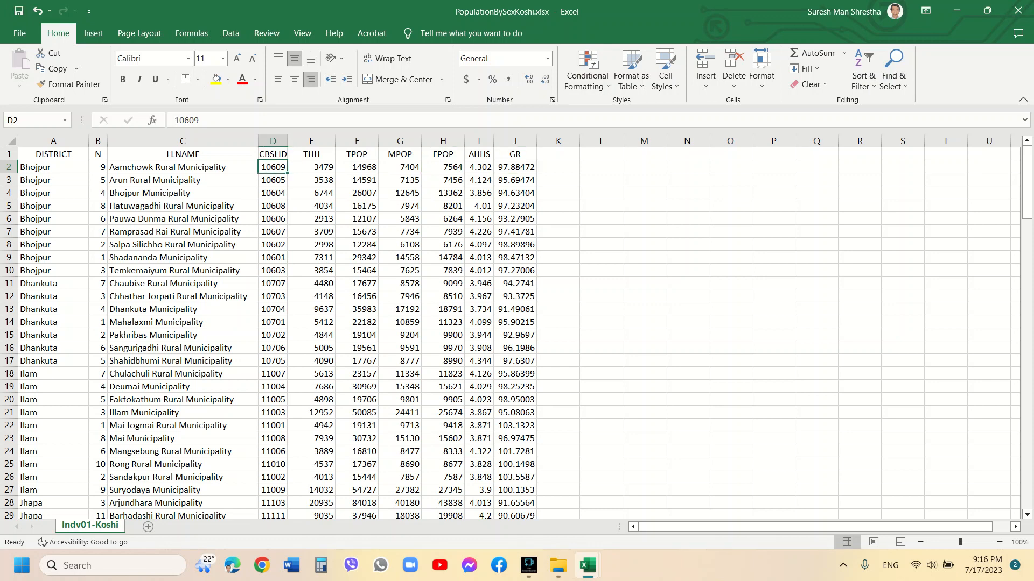
key("alt+h")
key("s")
key("Down")
key("Down")
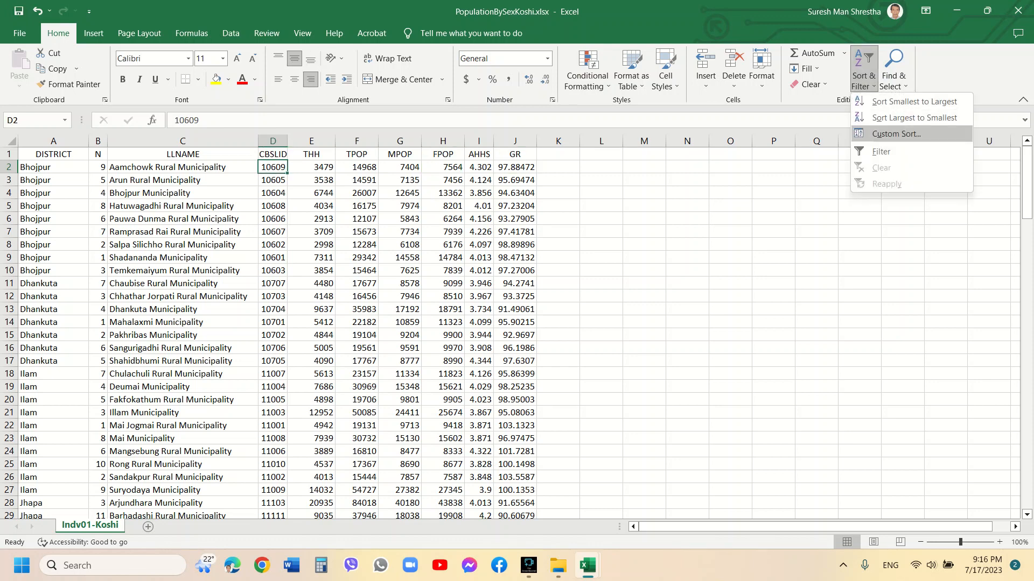
key("Return")
key("Tab")
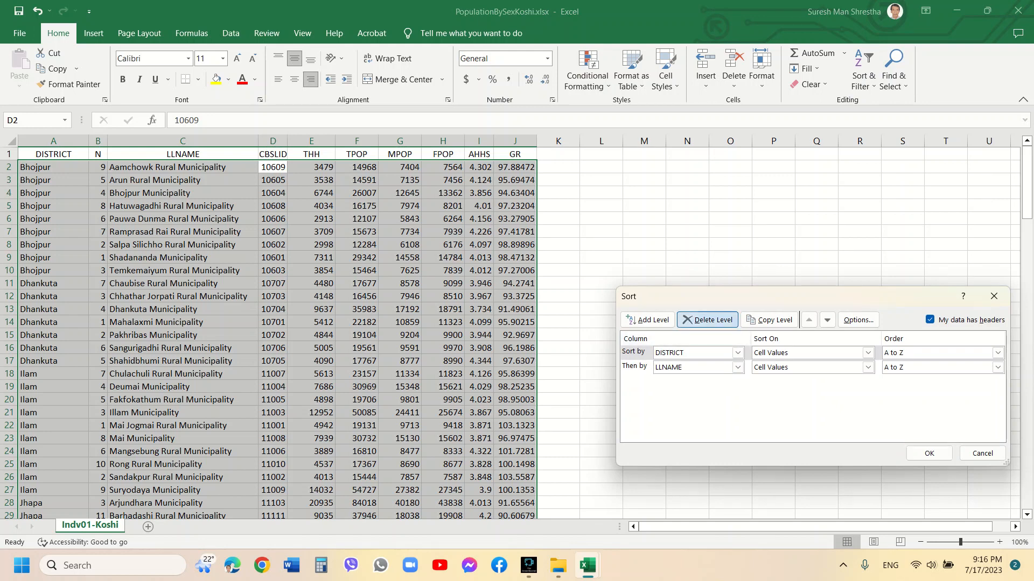
key("Return")
key("alt+Down")
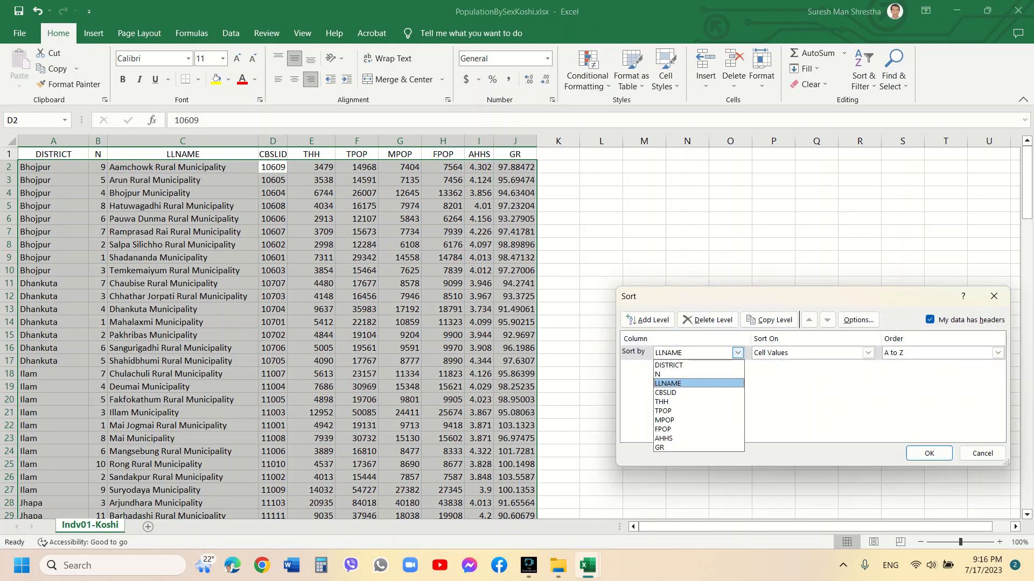
key("Down")
key("Return")
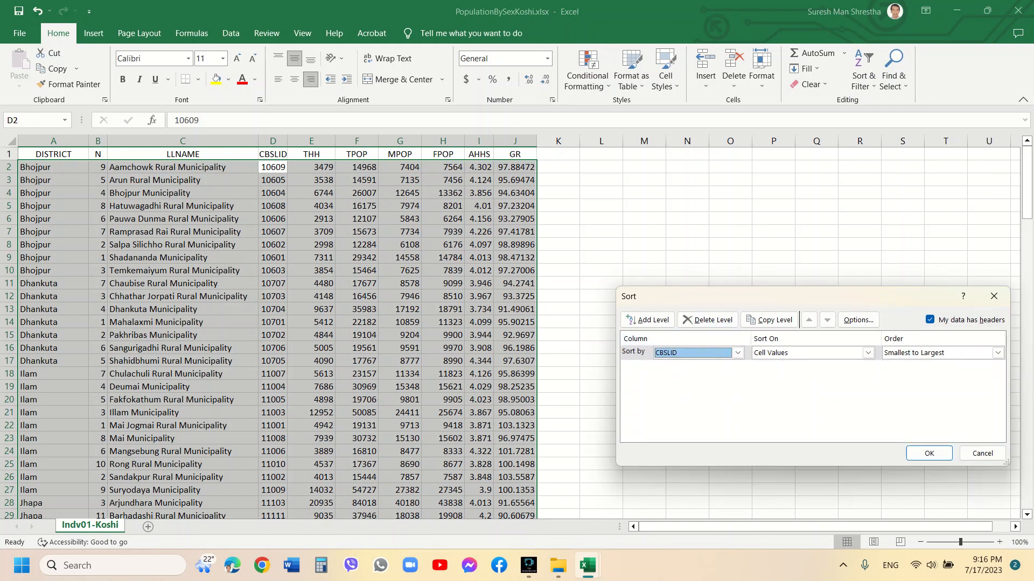
key("Return")
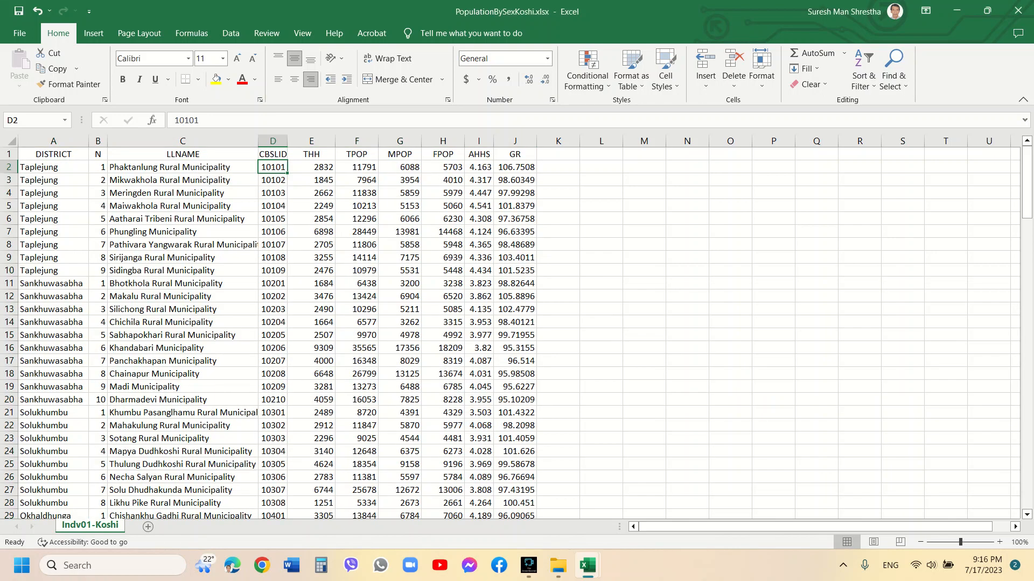
Scroll through the sorted table to review the row order
key("Home")
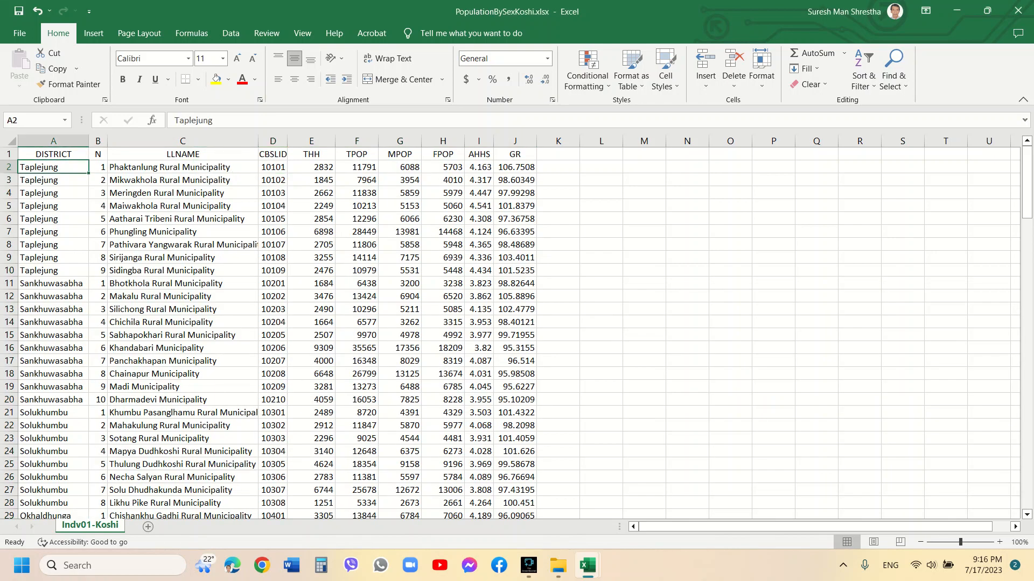
scroll(517, 333, "down", 6)
scroll(517, 334, "up", 6)
scroll(517, 334, "down", 4)
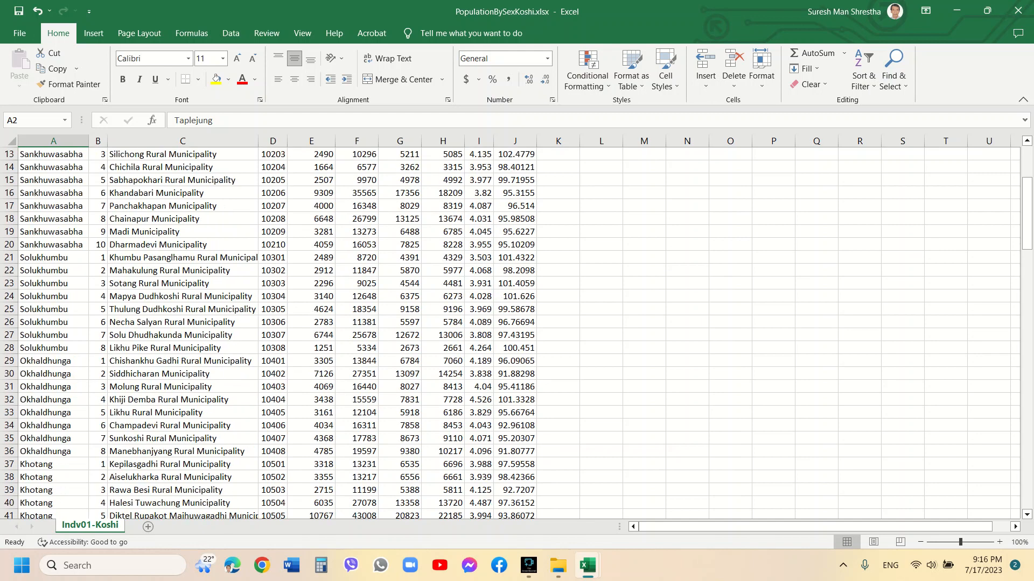
scroll(517, 334, "up", 4)
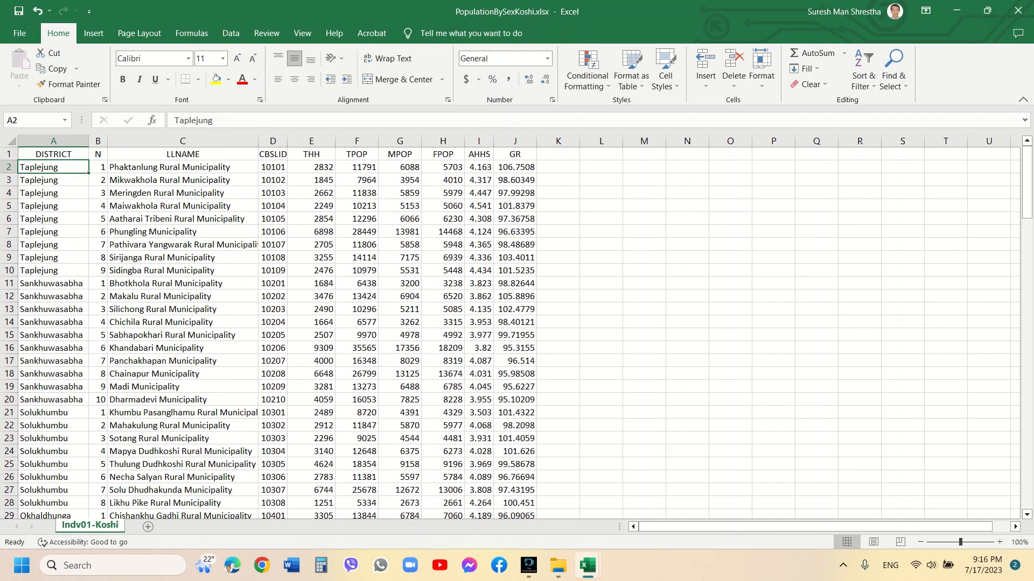